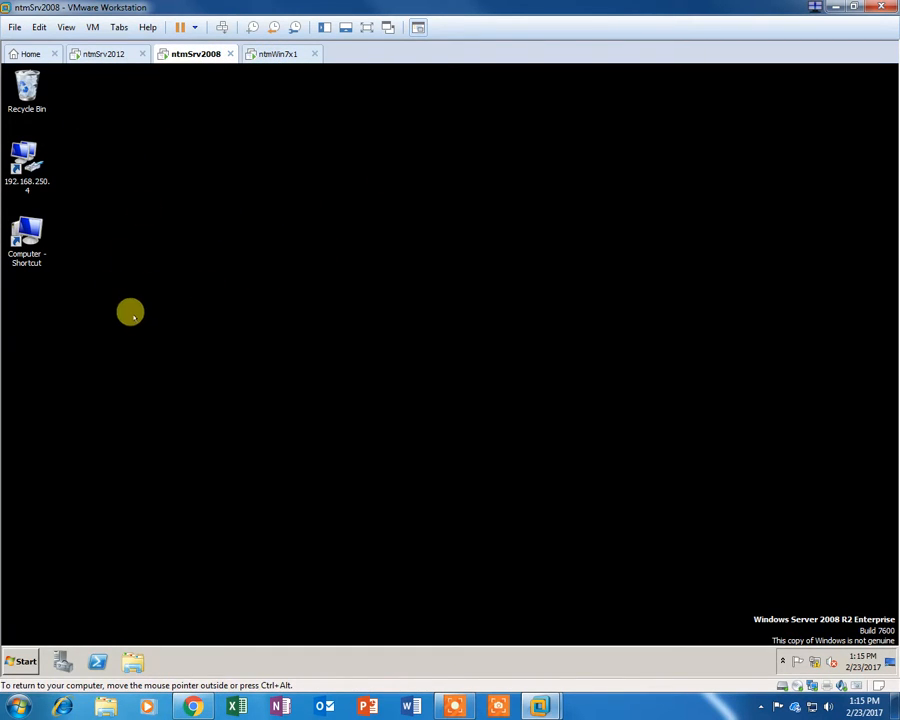
Look through the administrative tools in Server Manager on the ntmSrv2012 virtual machine, leaving Server Manager minimized.
{"action": "left_click", "coordinate": [104, 54]}
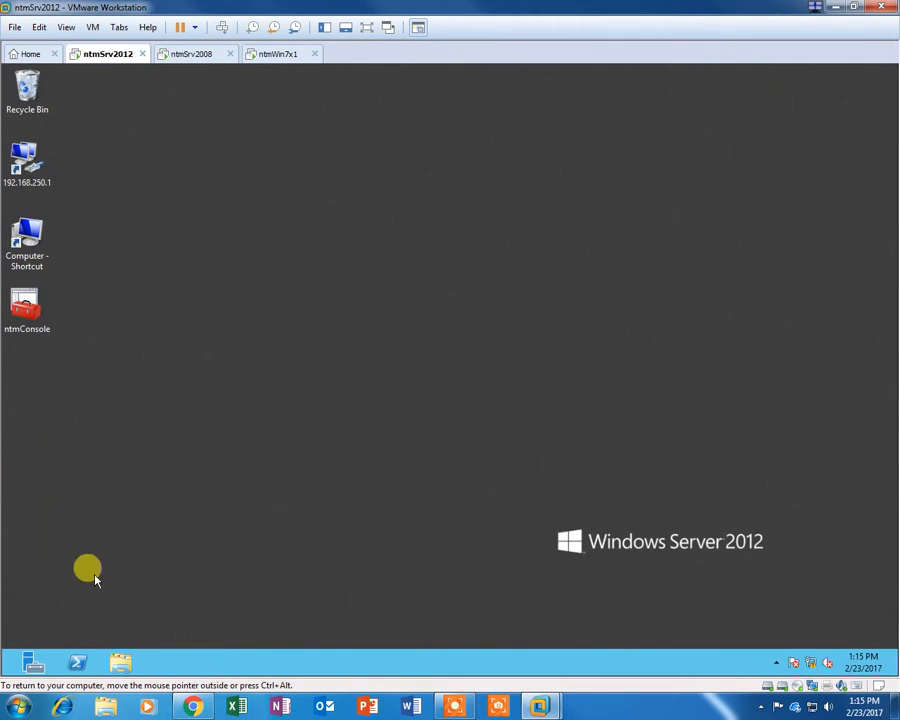
{"action": "left_click", "coordinate": [10, 176]}
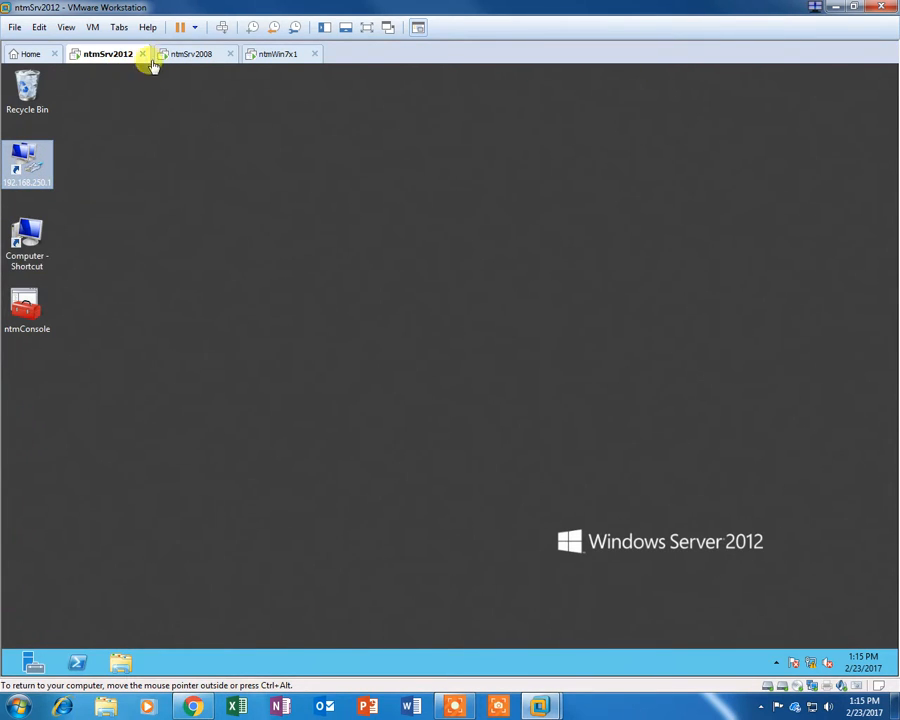
{"action": "left_click", "coordinate": [27, 670]}
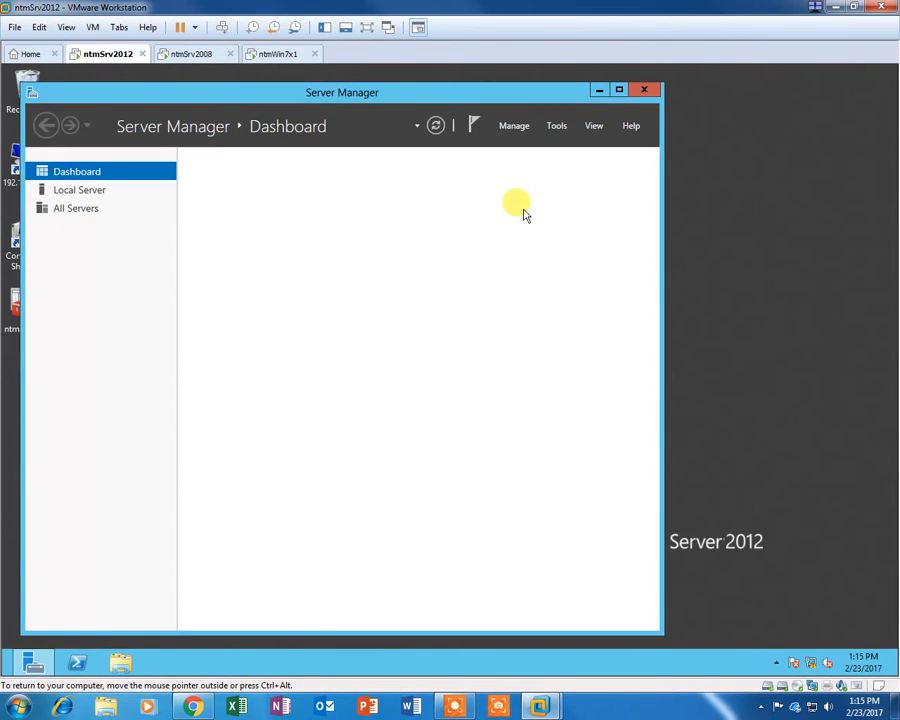
{"action": "left_click", "coordinate": [556, 127]}
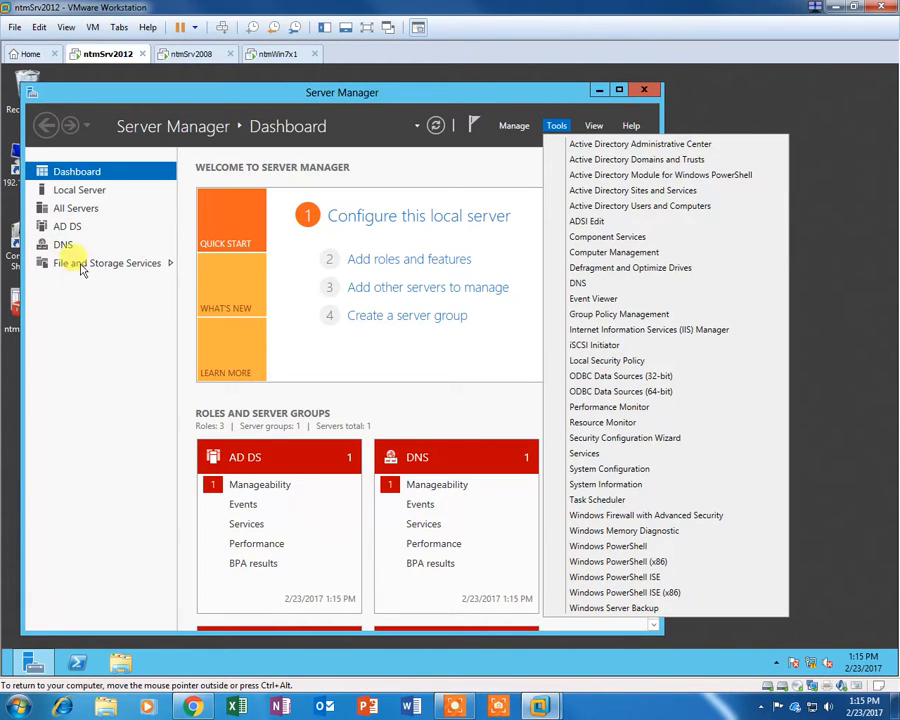
{"action": "left_click", "coordinate": [835, 305]}
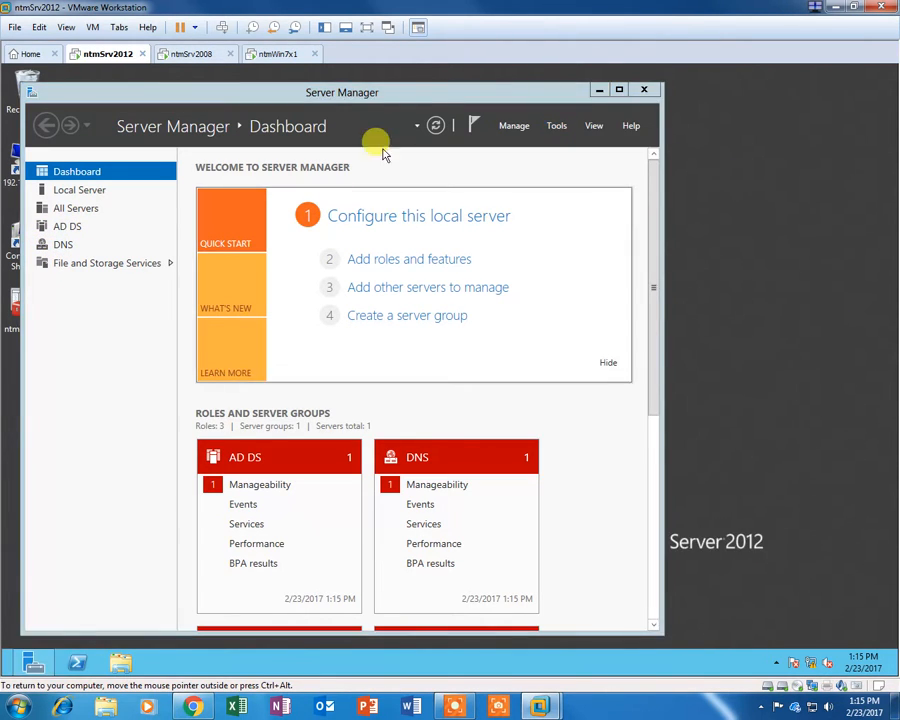
{"action": "left_click_drag", "start_coordinate": [388, 94], "coordinate": [519, 120]}
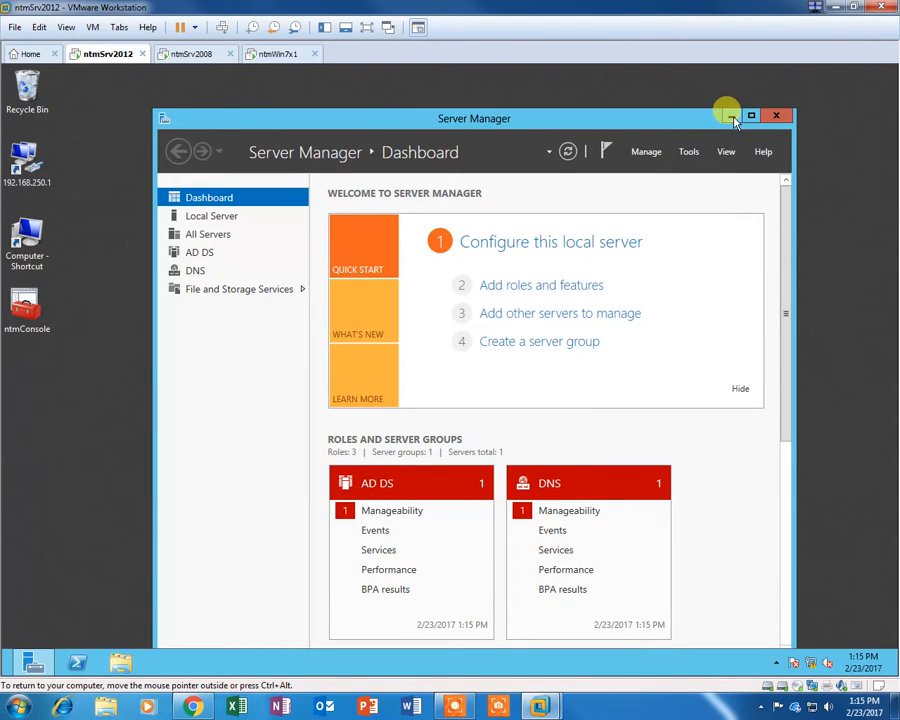
{"action": "left_click", "coordinate": [730, 117]}
Try to open Control Panel on the ntmWin7x1 virtual machine.
{"action": "left_click", "coordinate": [281, 54]}
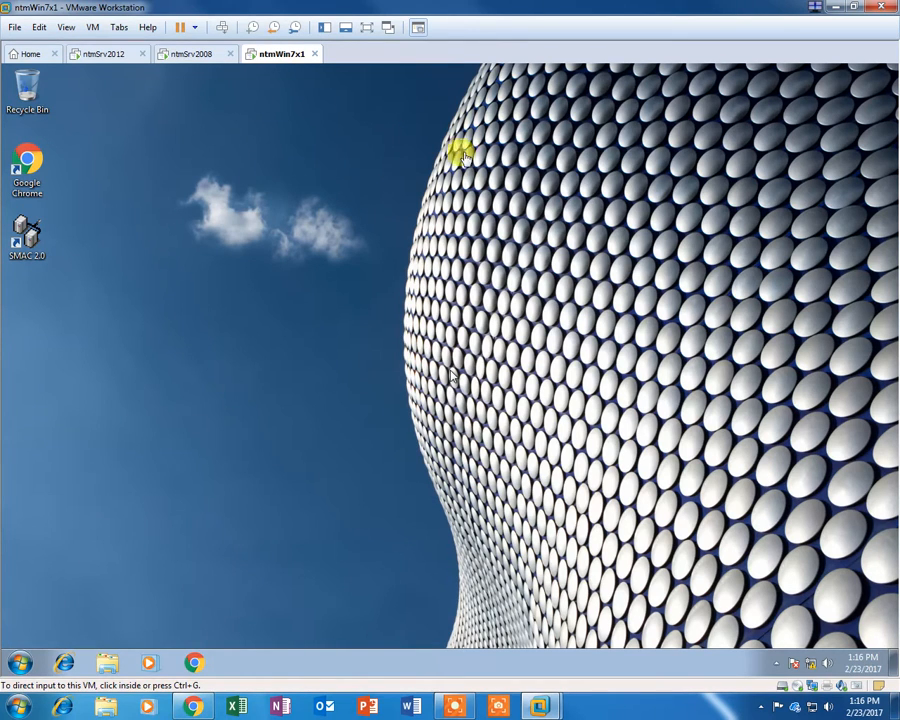
{"action": "left_click", "coordinate": [17, 662]}
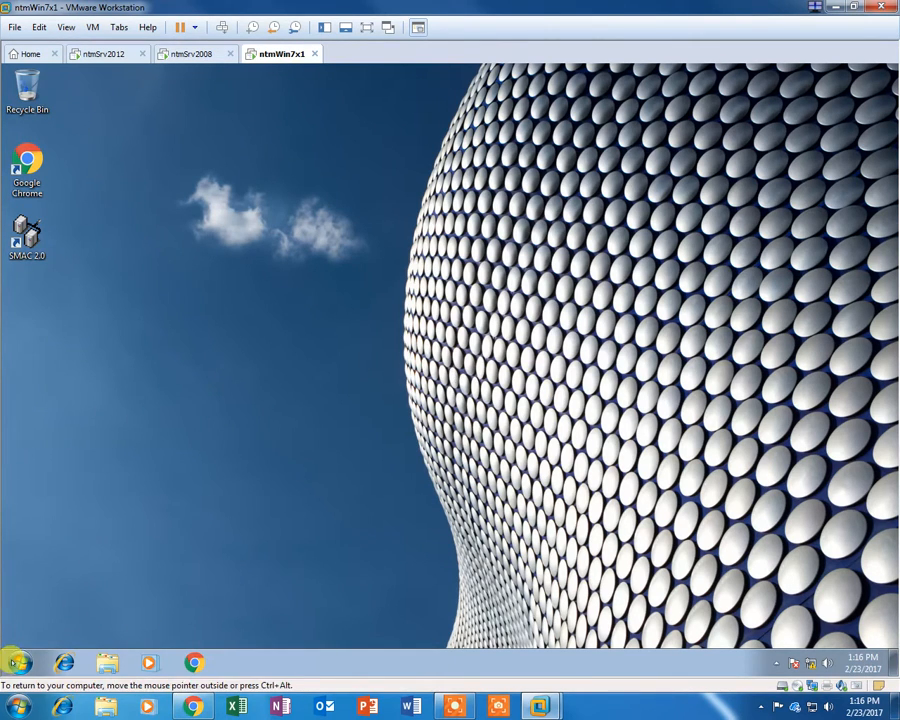
{"action": "left_click", "coordinate": [19, 662]}
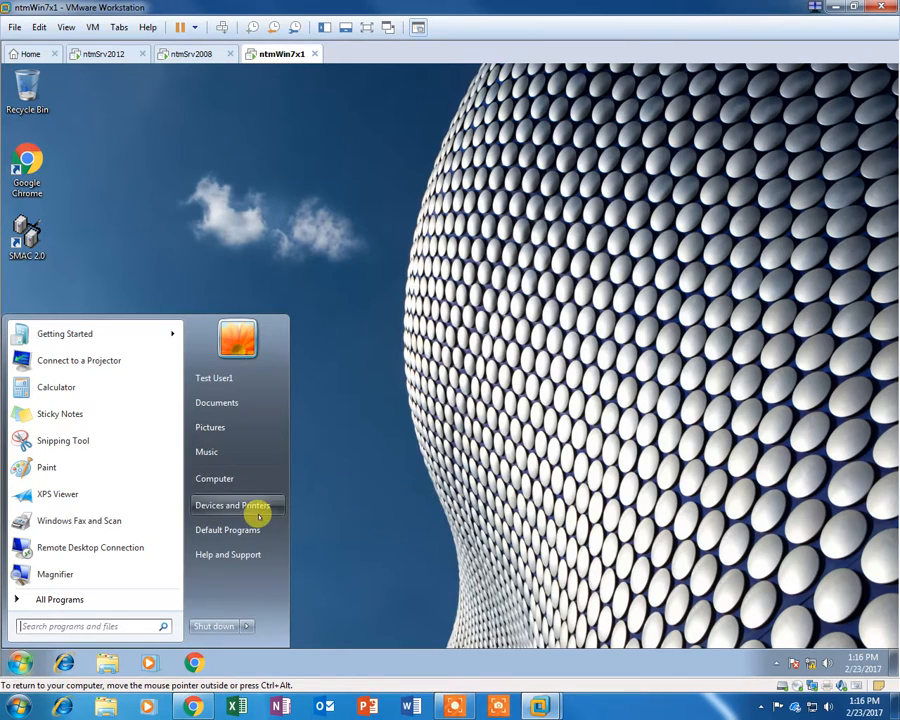
{"action": "left_click", "coordinate": [122, 625]}
{"action": "type", "text": "con"}
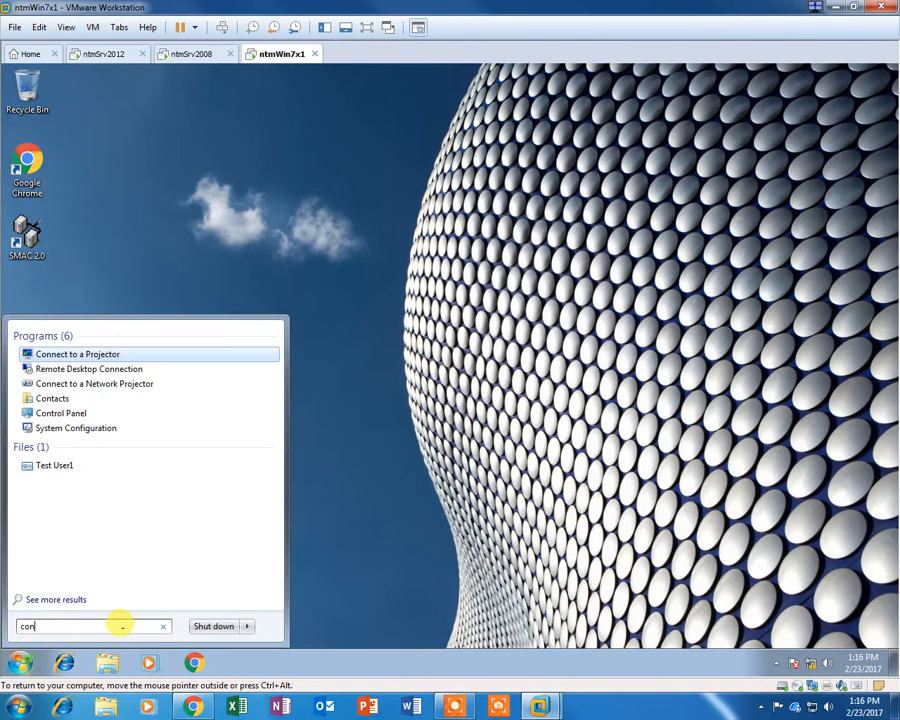
{"action": "left_click", "coordinate": [60, 412]}
{"action": "left_click", "coordinate": [608, 366]}
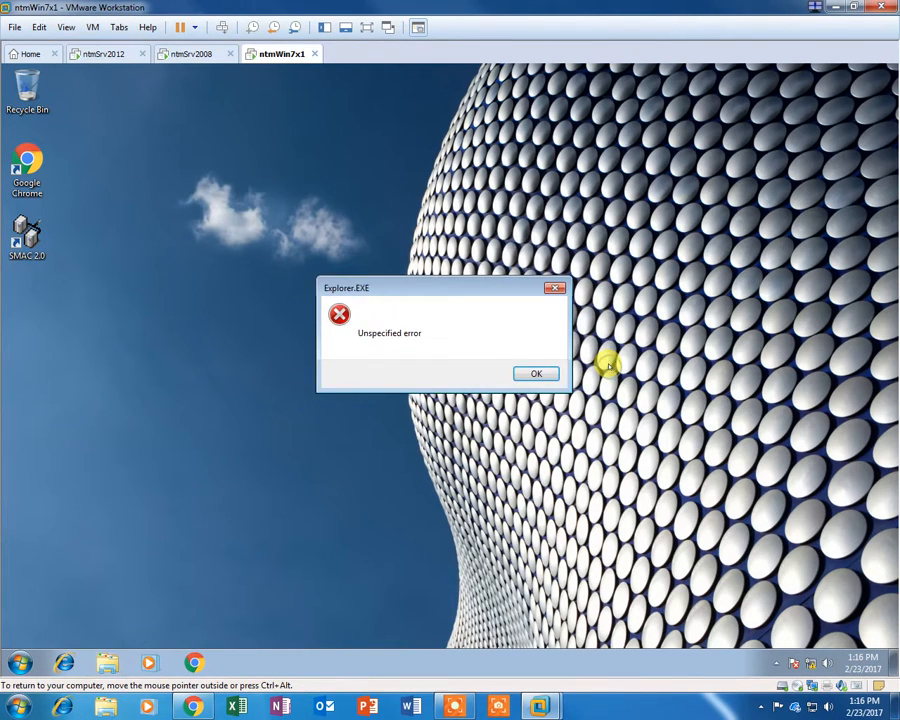
{"action": "left_click", "coordinate": [543, 372]}
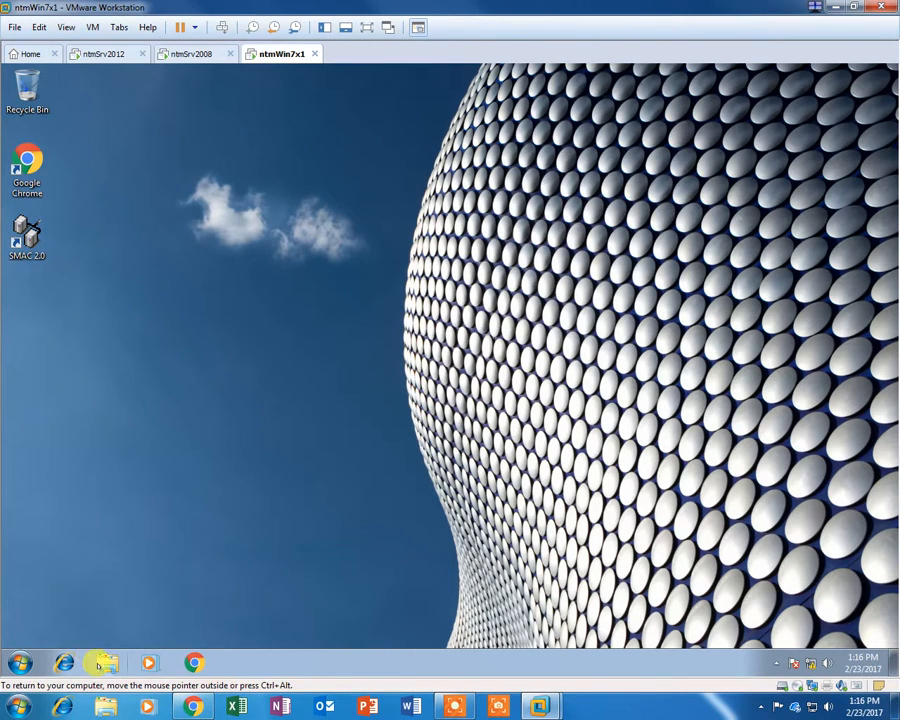
Check the drives under Computer on ntmWin7x1, including the mapped School Documents (X:) drive, and close the window.
{"action": "left_click", "coordinate": [107, 662]}
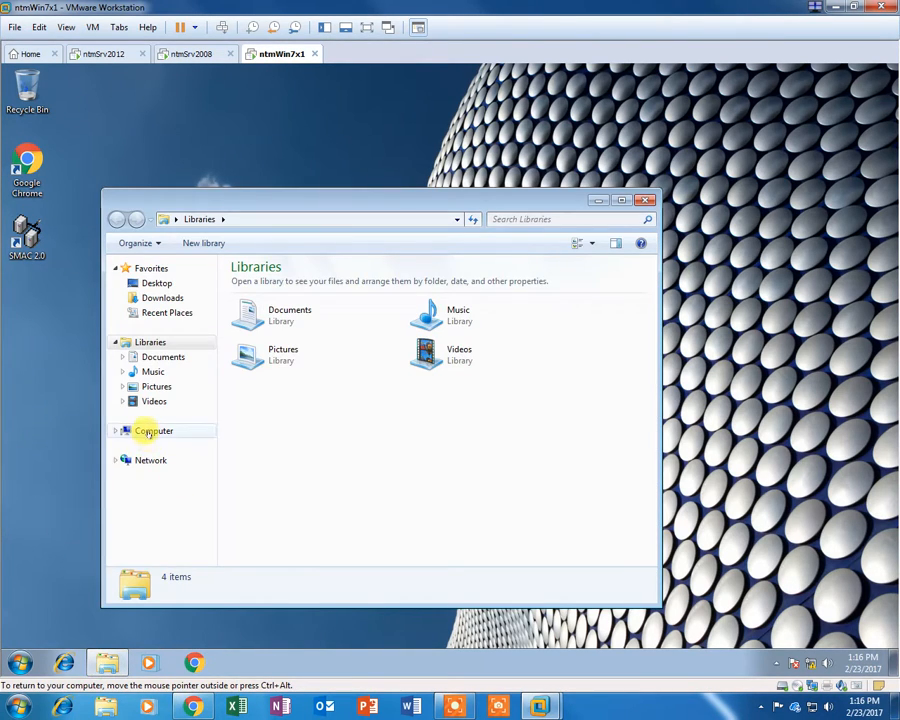
{"action": "left_click", "coordinate": [150, 430]}
{"action": "left_click", "coordinate": [361, 418]}
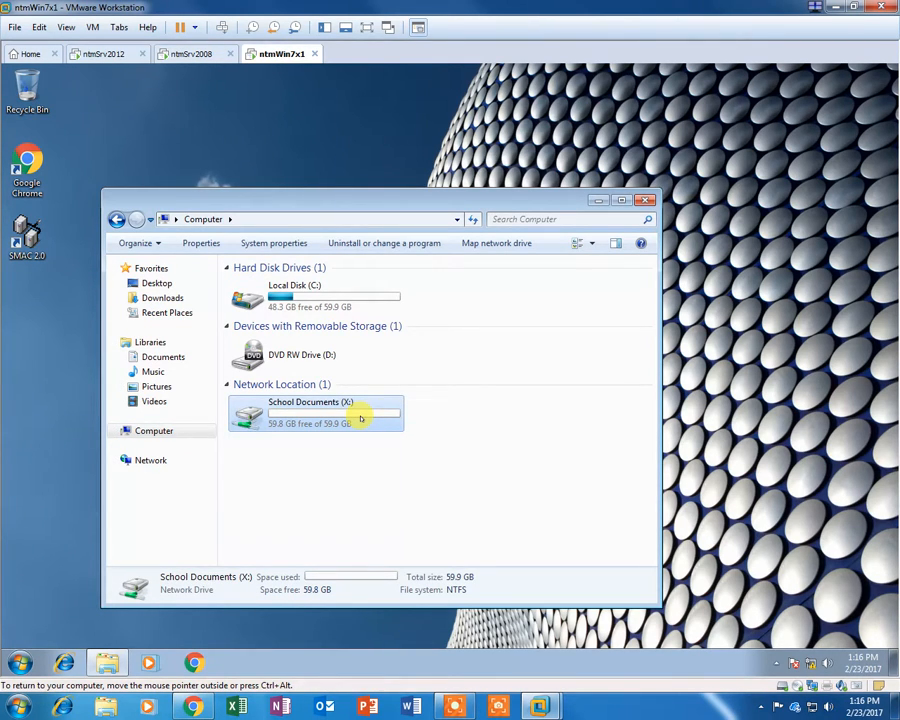
{"action": "left_click", "coordinate": [647, 200]}
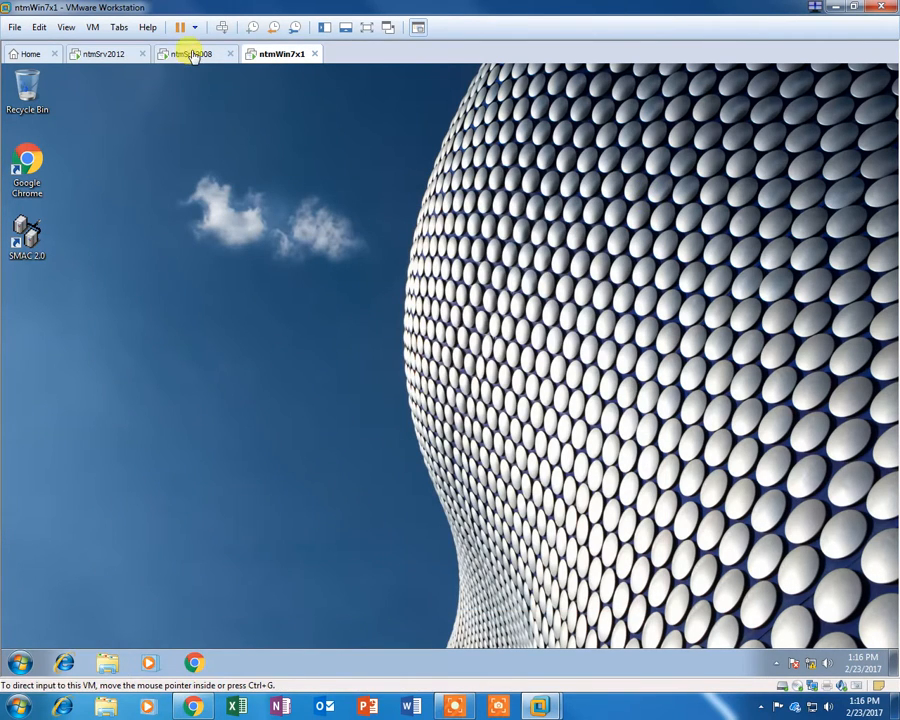
Switch to the ntmSrv2008 virtual machine and open Server Manager there.
{"action": "left_click", "coordinate": [78, 54]}
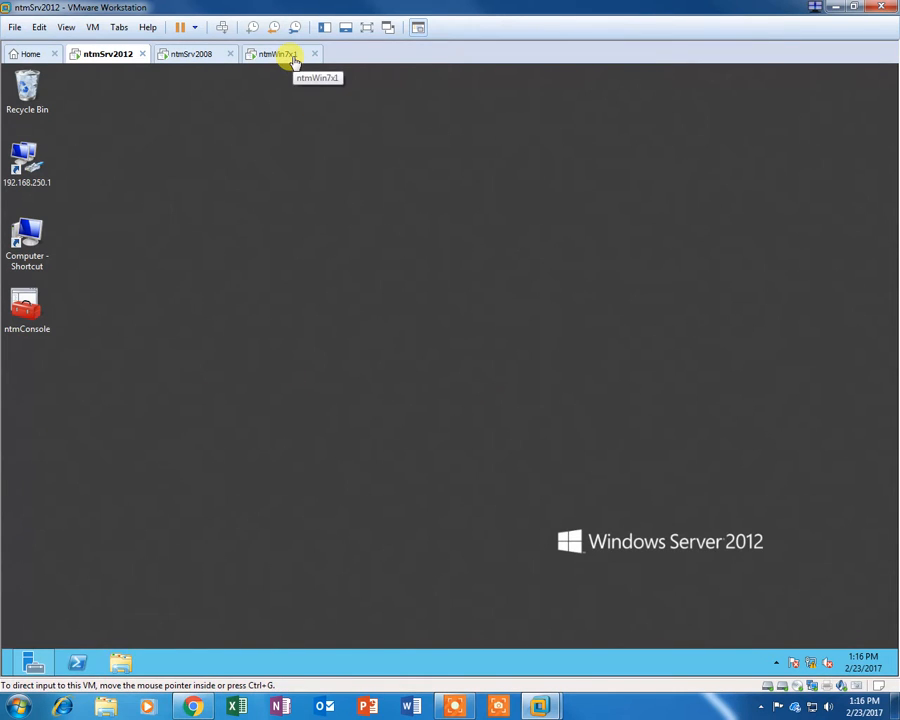
{"action": "left_click", "coordinate": [187, 57]}
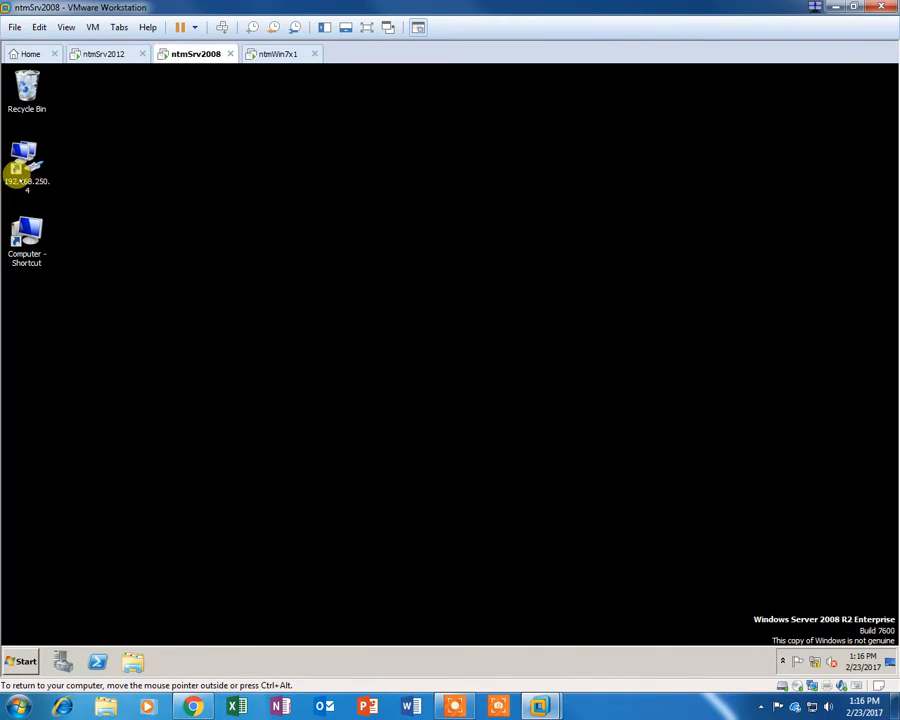
{"action": "left_click", "coordinate": [20, 185]}
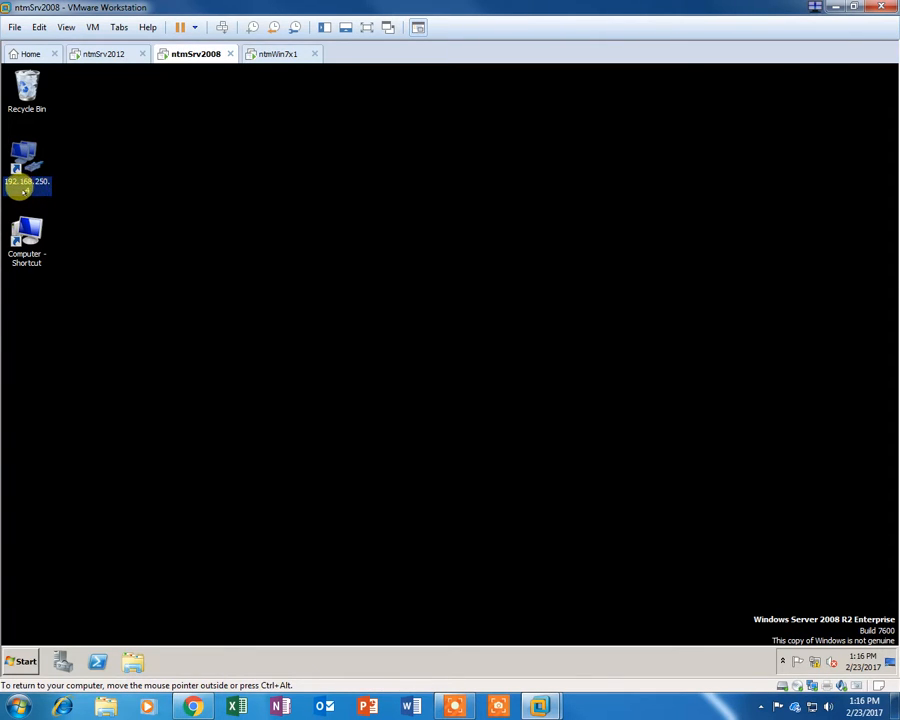
{"action": "left_click", "coordinate": [146, 265]}
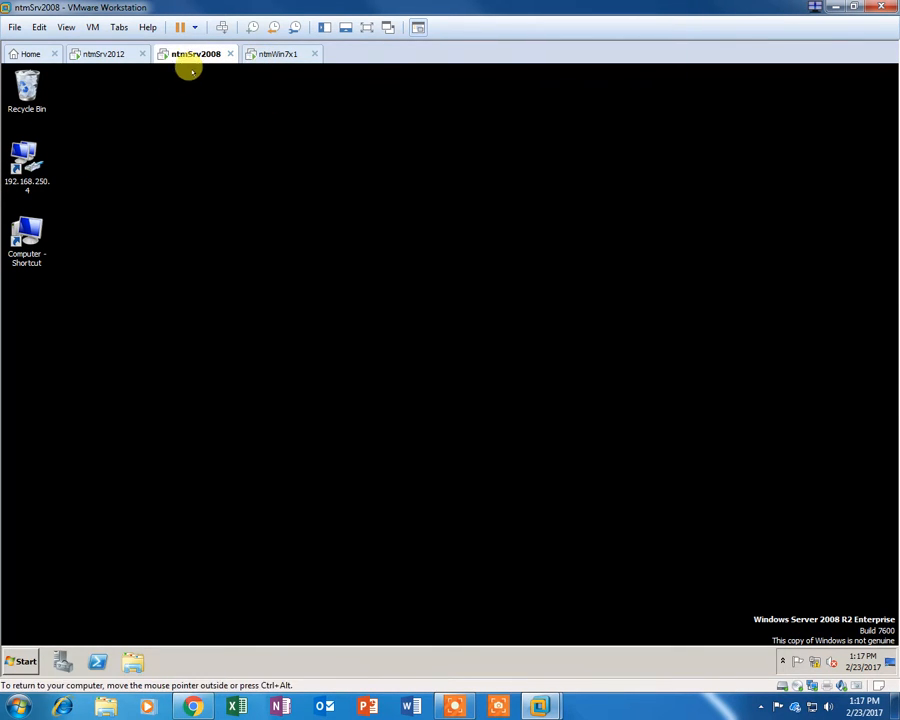
{"action": "left_click", "coordinate": [62, 661]}
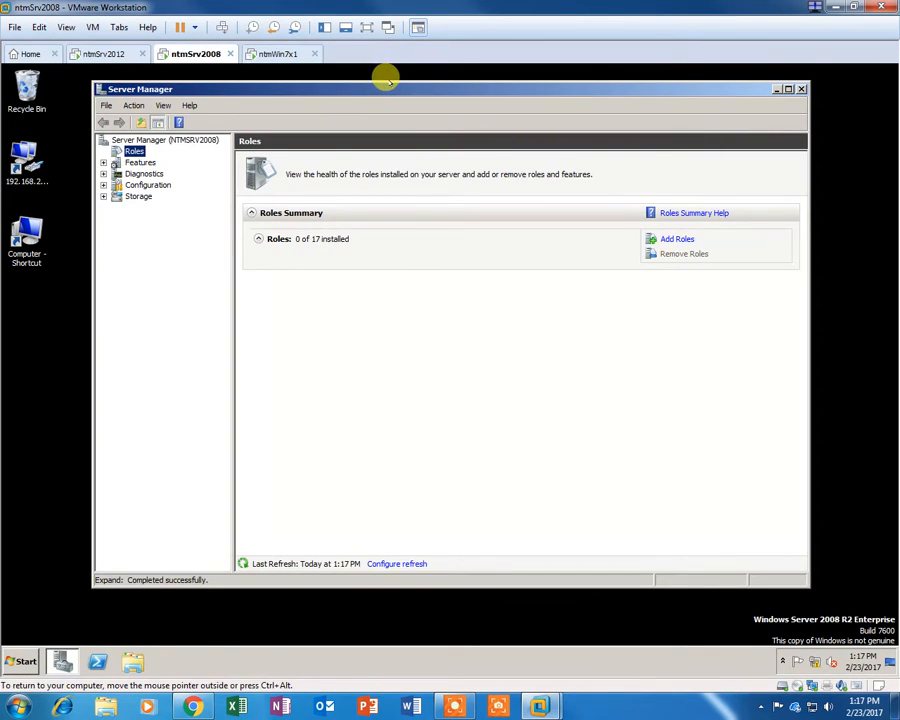
{"action": "left_click_drag", "start_coordinate": [386, 84], "coordinate": [407, 85]}
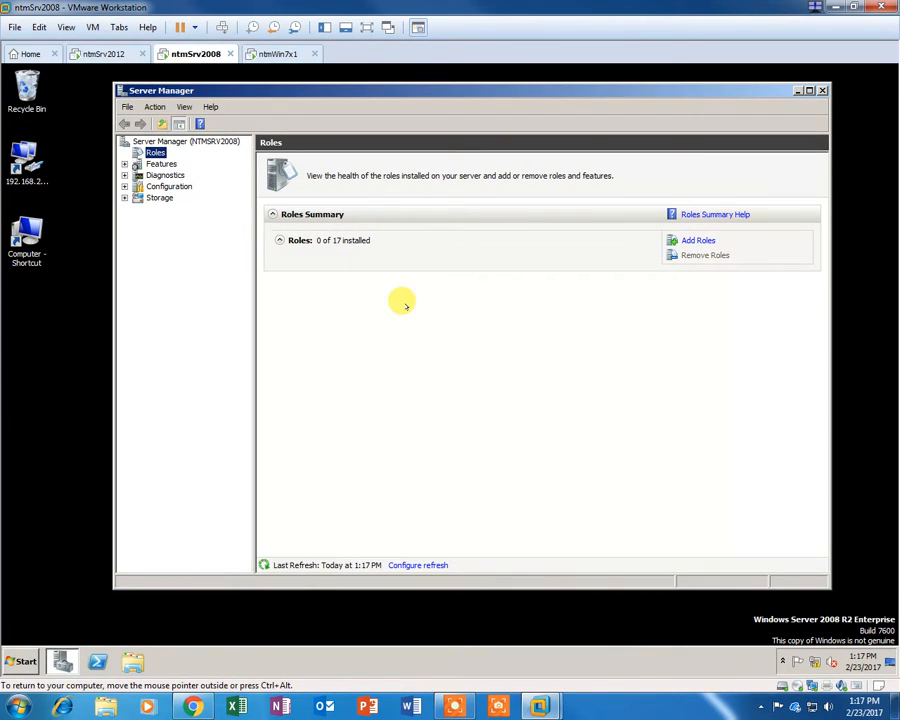
Start adding a role to the server, choose Web Server (IIS), and continue to its role services.
{"action": "right_click", "coordinate": [155, 150]}
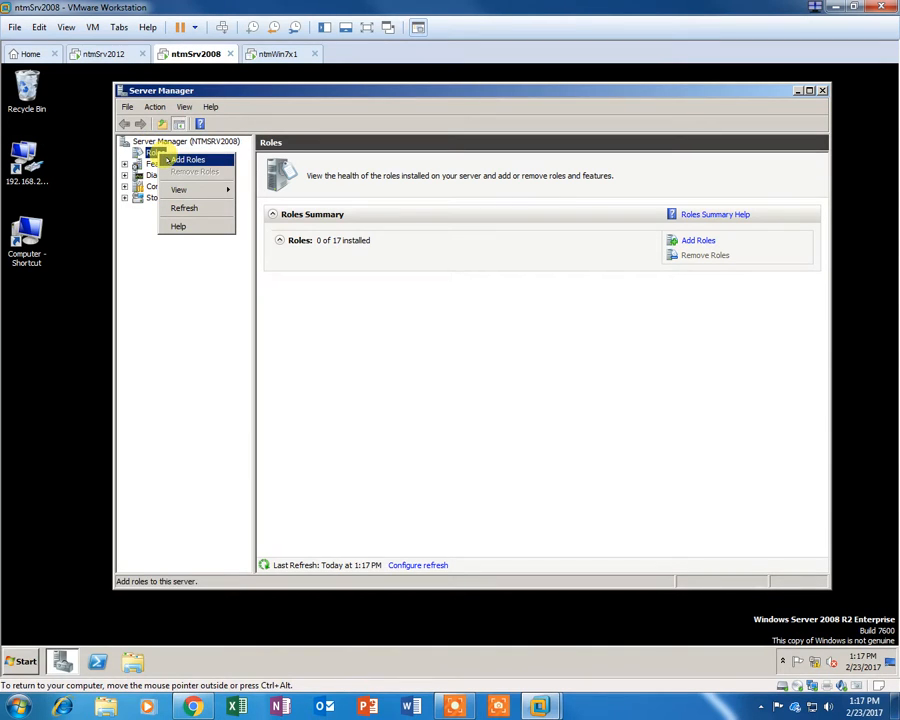
{"action": "left_click", "coordinate": [165, 158]}
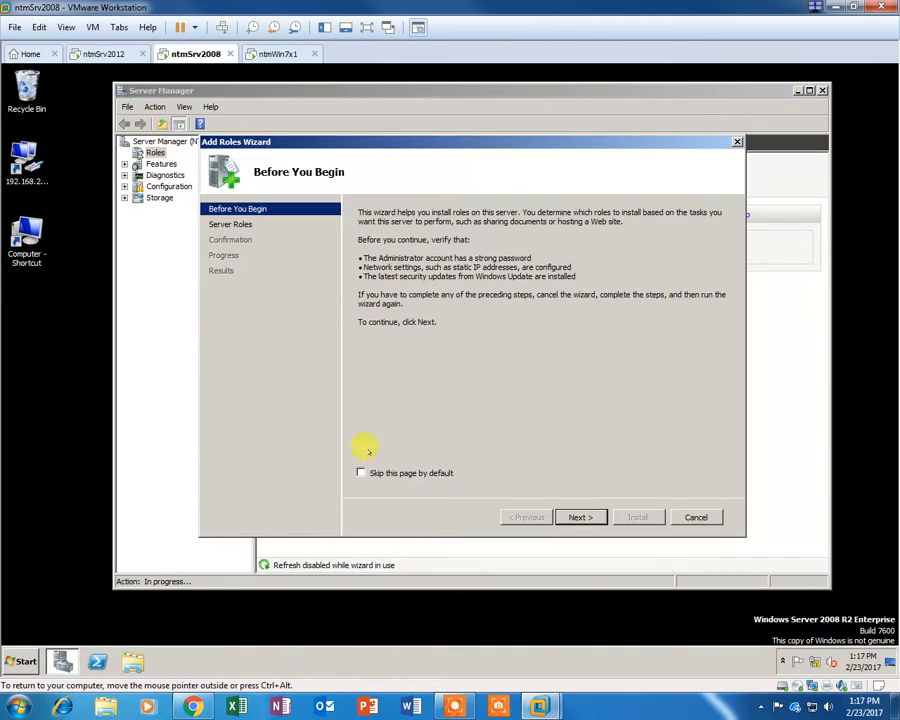
{"action": "left_click", "coordinate": [580, 516]}
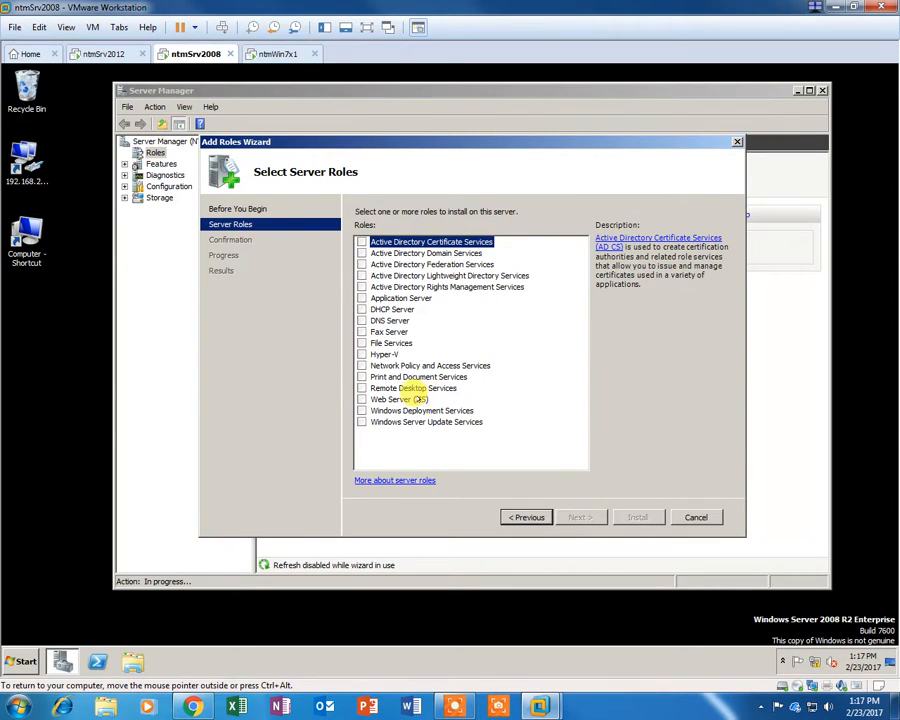
{"action": "left_click", "coordinate": [361, 399]}
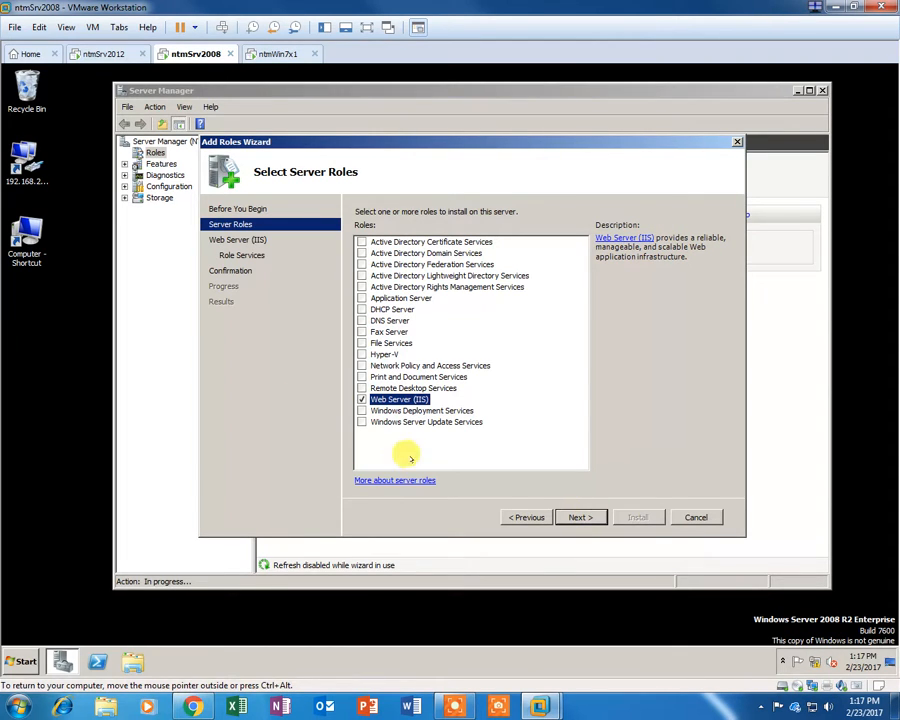
{"action": "left_click", "coordinate": [582, 516]}
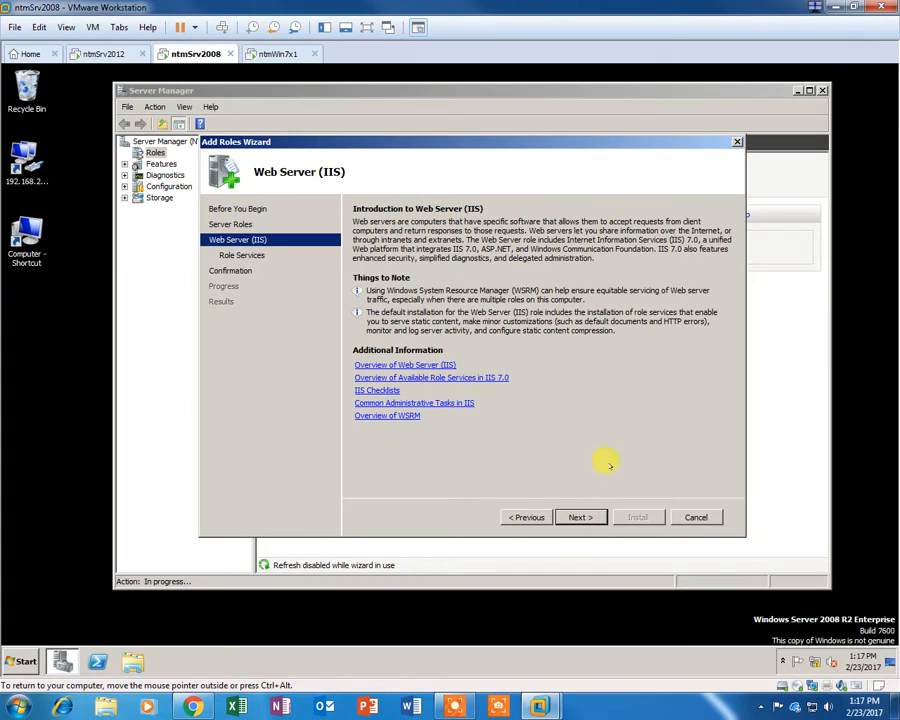
{"action": "left_click", "coordinate": [581, 516]}
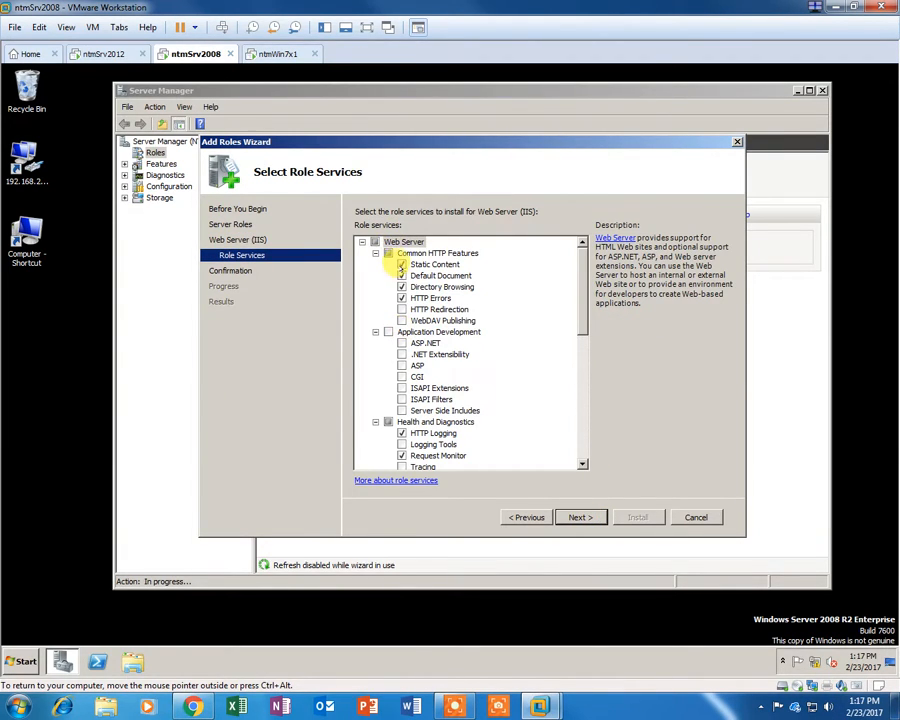
Review the IIS role services, install the Web Server (IIS) role with the default selection, and close the wizard.
{"action": "left_click_drag", "start_coordinate": [580, 305], "coordinate": [578, 412]}
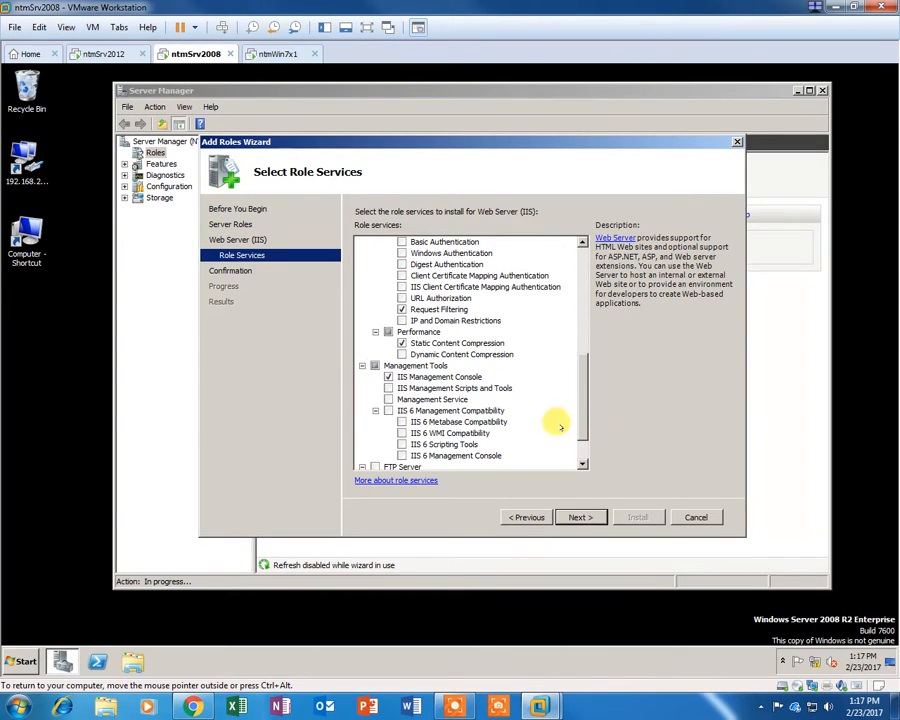
{"action": "scroll", "coordinate": [555, 425], "scroll_direction": "down", "scroll_amount": 3}
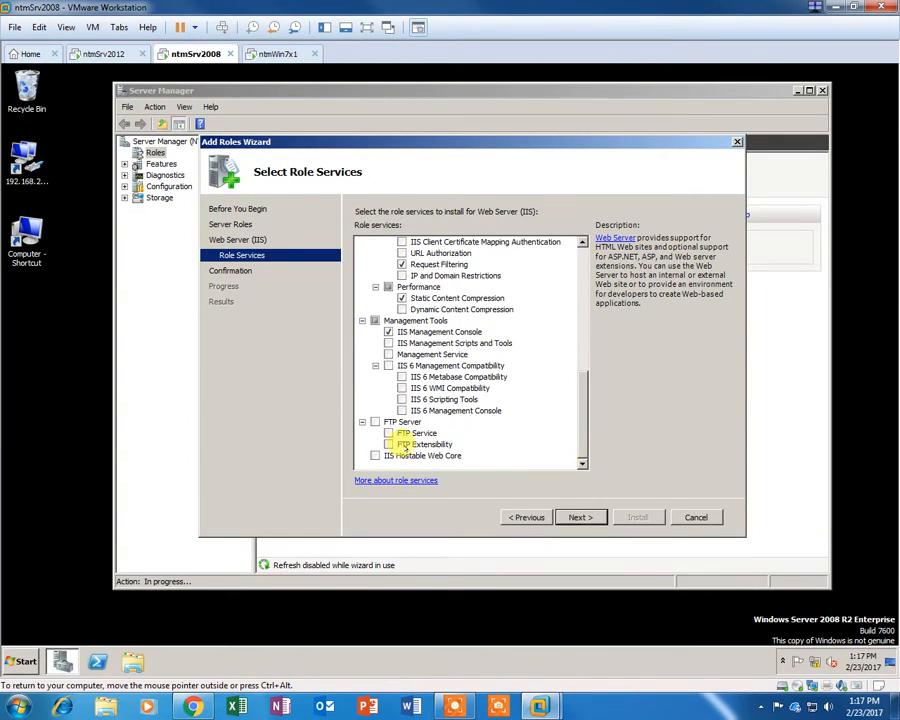
{"action": "scroll", "coordinate": [578, 420], "scroll_direction": "up", "scroll_amount": 10}
{"action": "scroll", "coordinate": [585, 435], "scroll_direction": "down", "scroll_amount": 10}
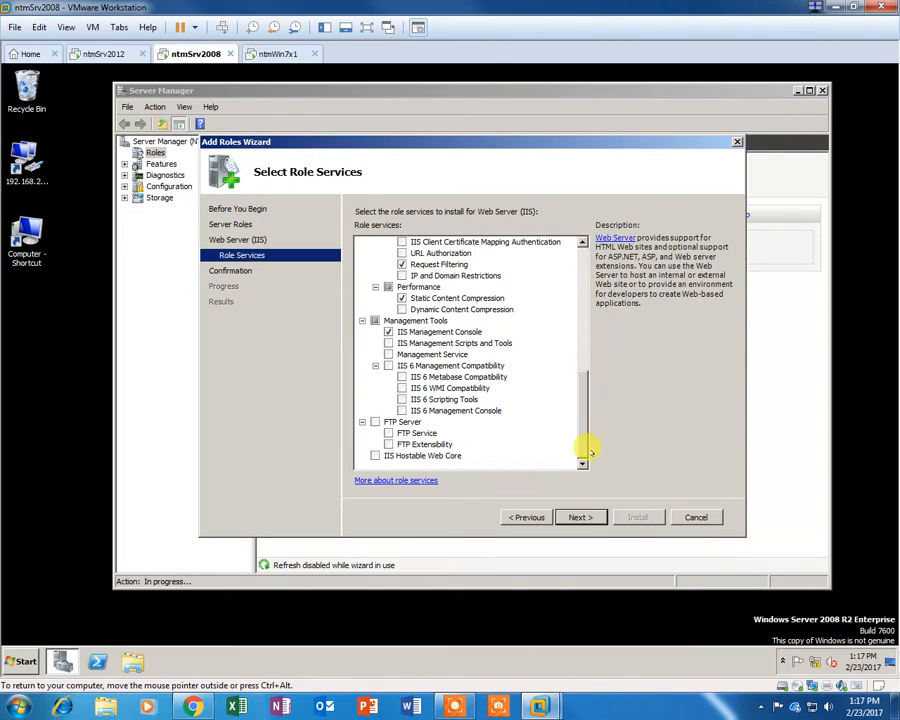
{"action": "left_click", "coordinate": [581, 517]}
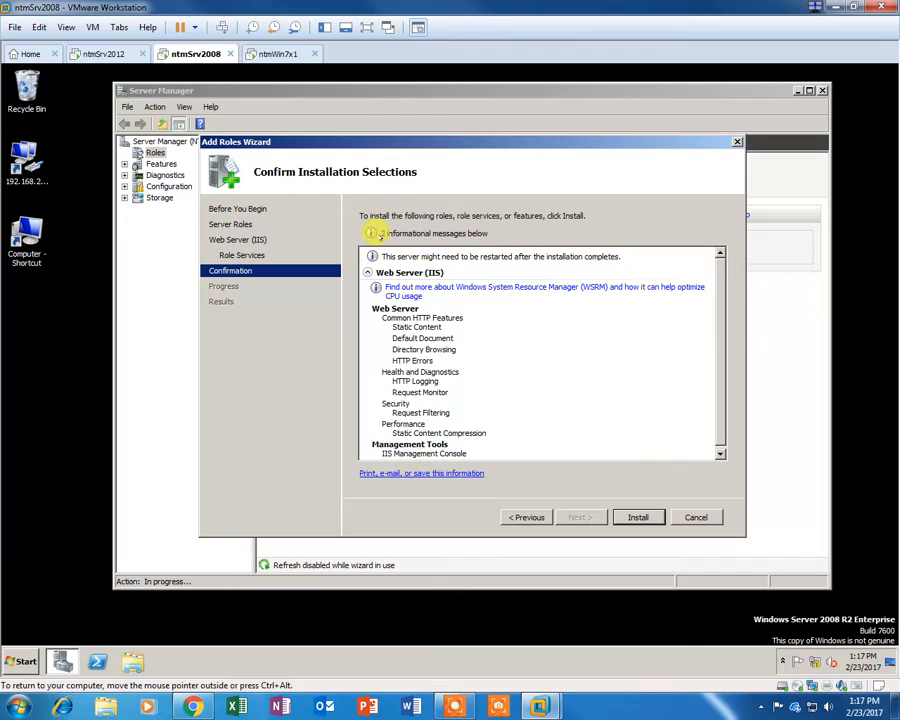
{"action": "left_click", "coordinate": [636, 517]}
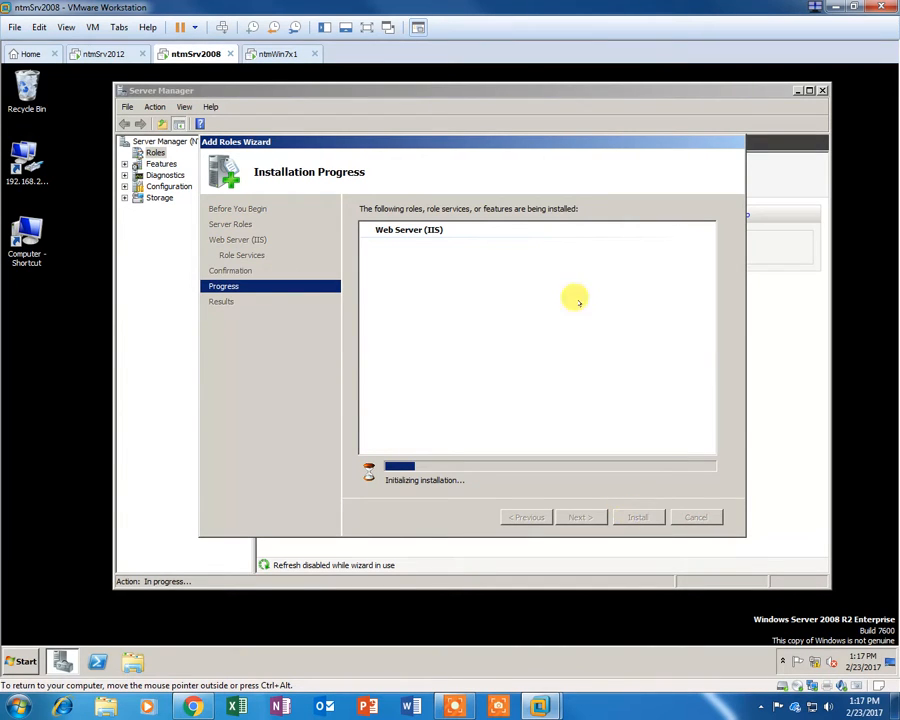
{"action": "left_click_drag", "start_coordinate": [463, 135], "coordinate": [473, 126]}
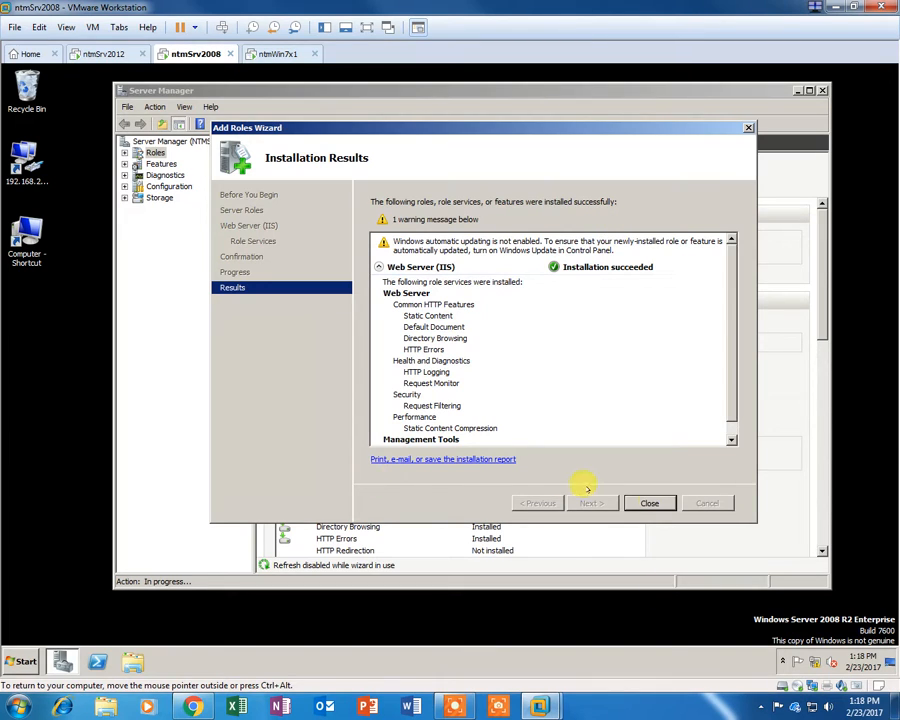
{"action": "left_click", "coordinate": [650, 502]}
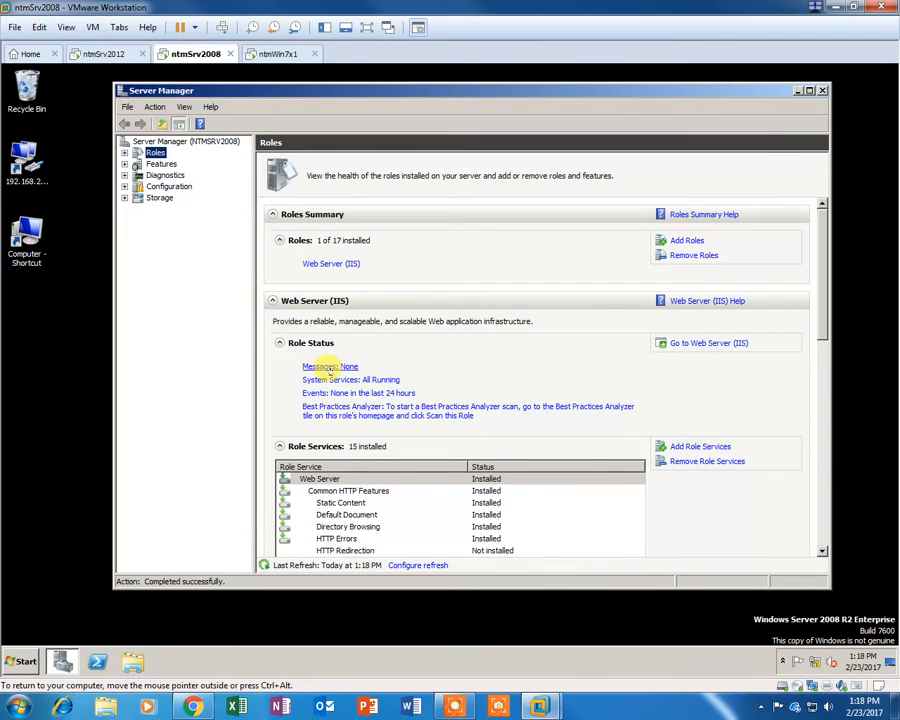
Open Internet Information Services (IIS) Manager under the Web Server (IIS) role and expand the NTMSRV2008 connection.
{"action": "left_click", "coordinate": [124, 152]}
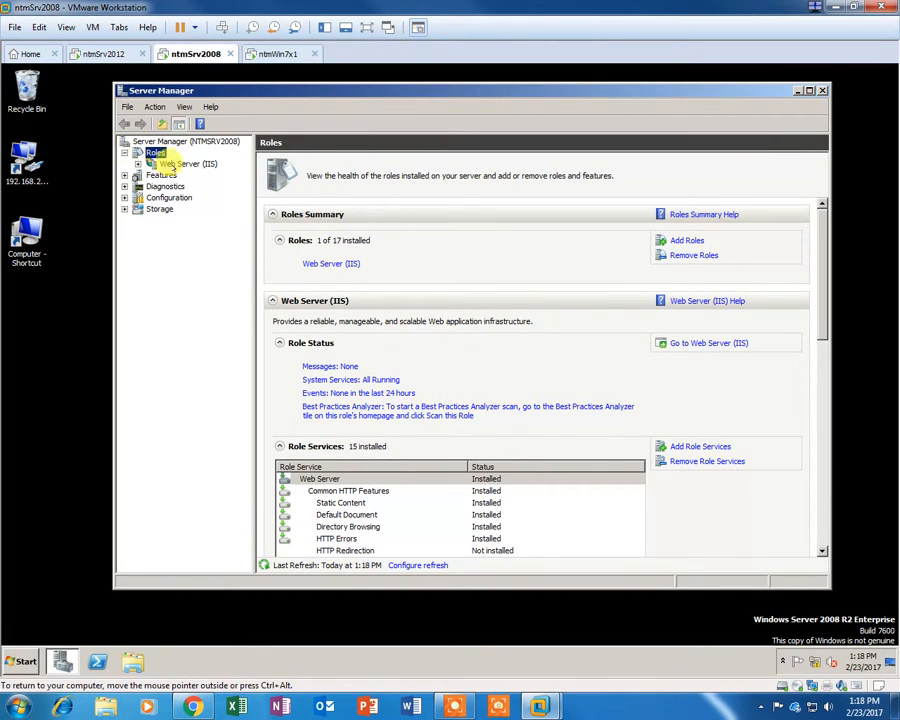
{"action": "left_click", "coordinate": [148, 162]}
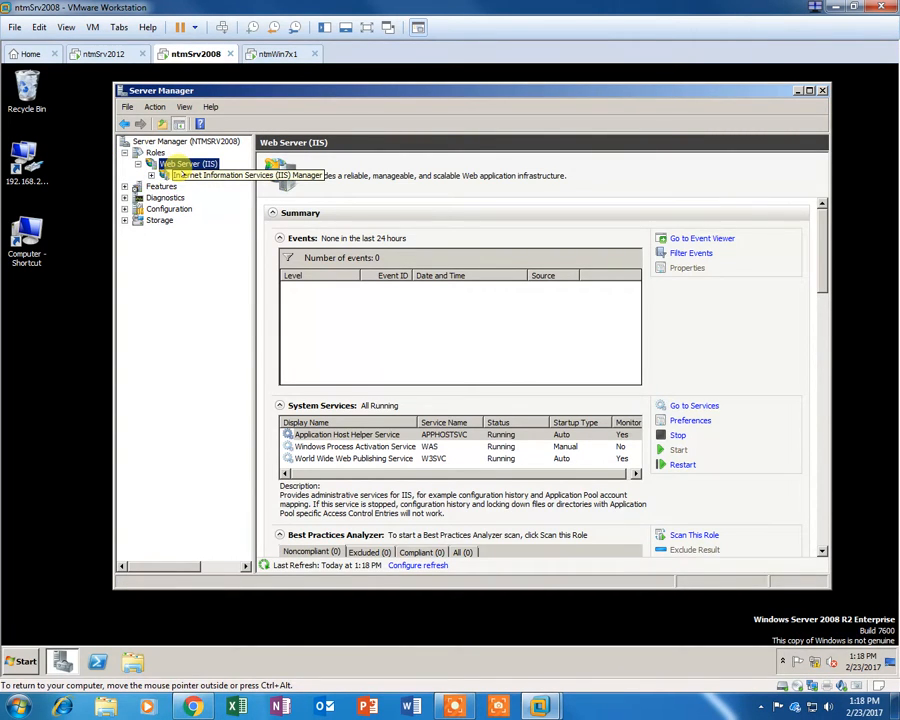
{"action": "left_click", "coordinate": [182, 175]}
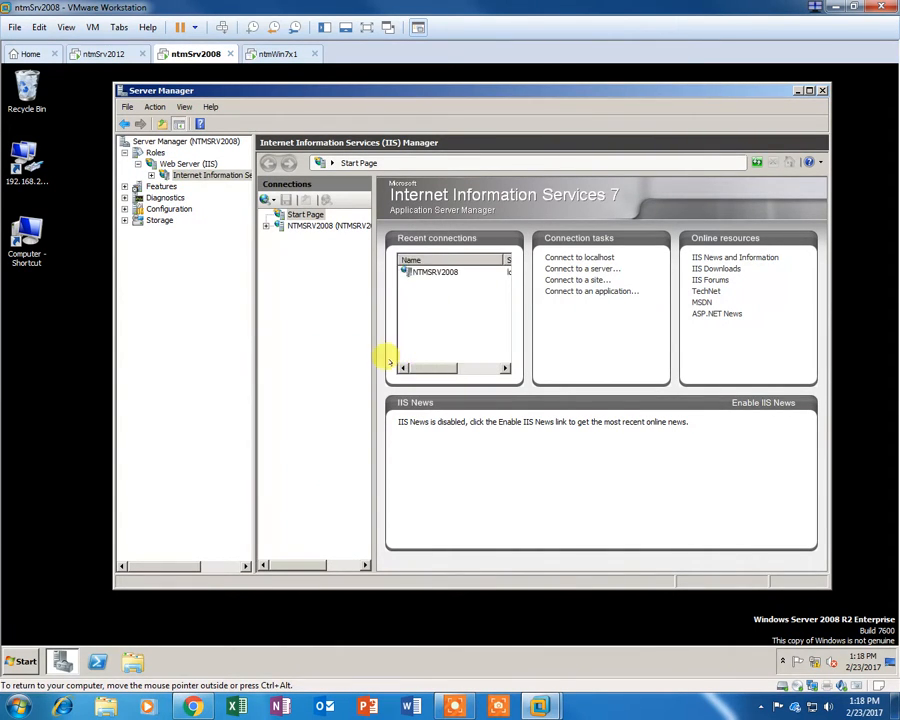
{"action": "left_click_drag", "start_coordinate": [418, 366], "coordinate": [380, 356]}
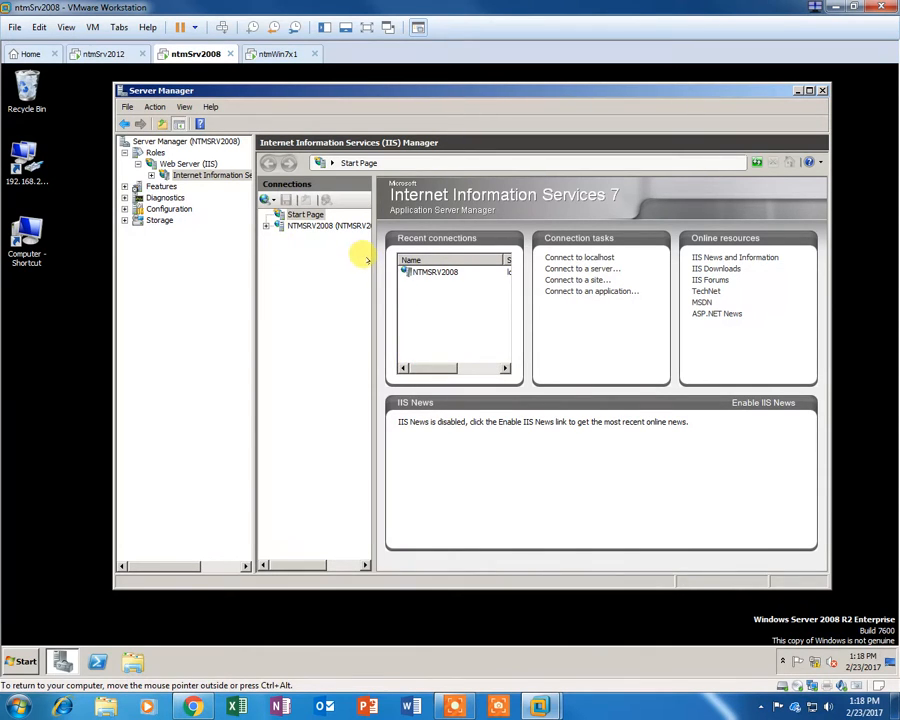
{"action": "left_click_drag", "start_coordinate": [367, 258], "coordinate": [458, 236]}
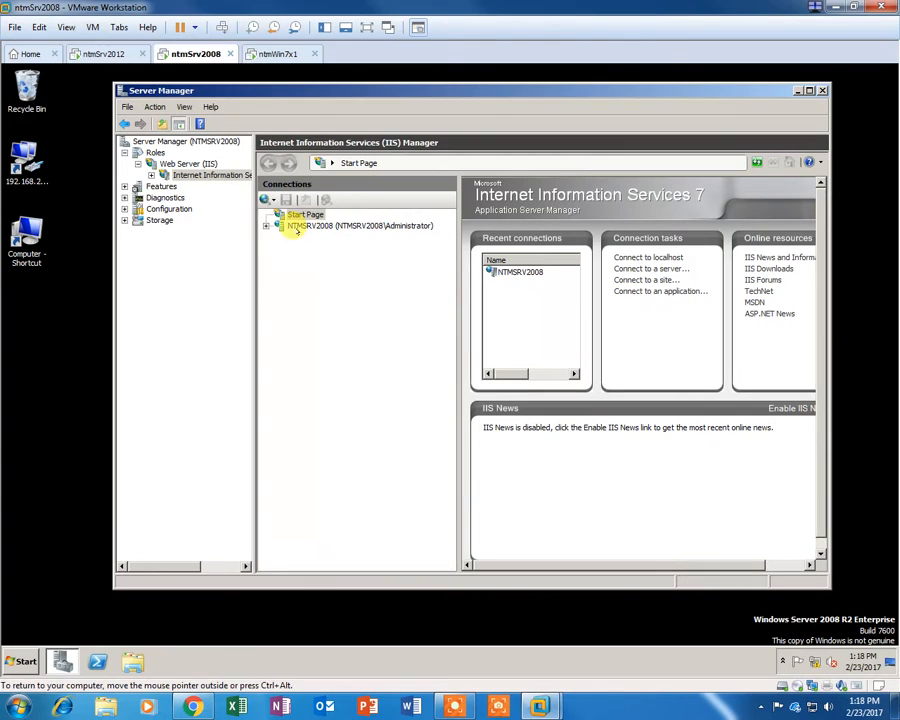
{"action": "left_click", "coordinate": [265, 224]}
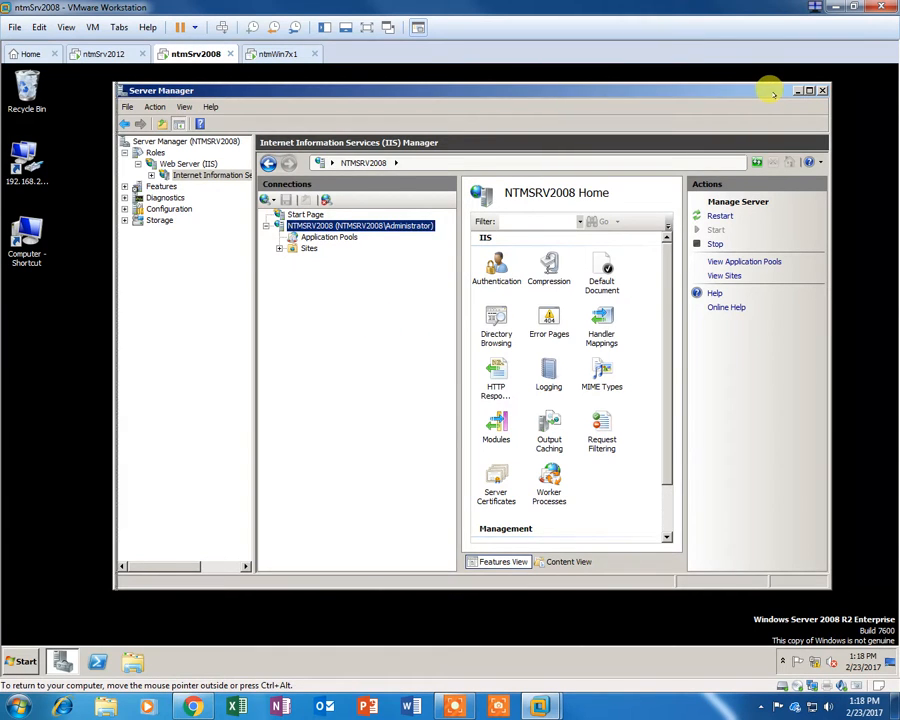
{"action": "left_click_drag", "start_coordinate": [771, 88], "coordinate": [785, 87]}
{"action": "left_click", "coordinate": [195, 163]}
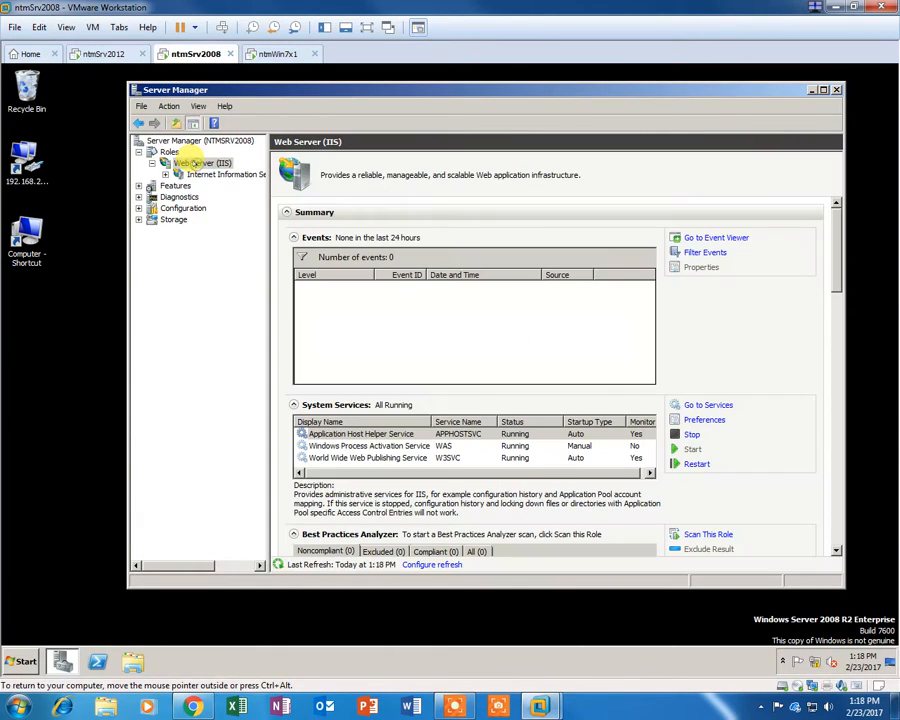
{"action": "left_click", "coordinate": [215, 174]}
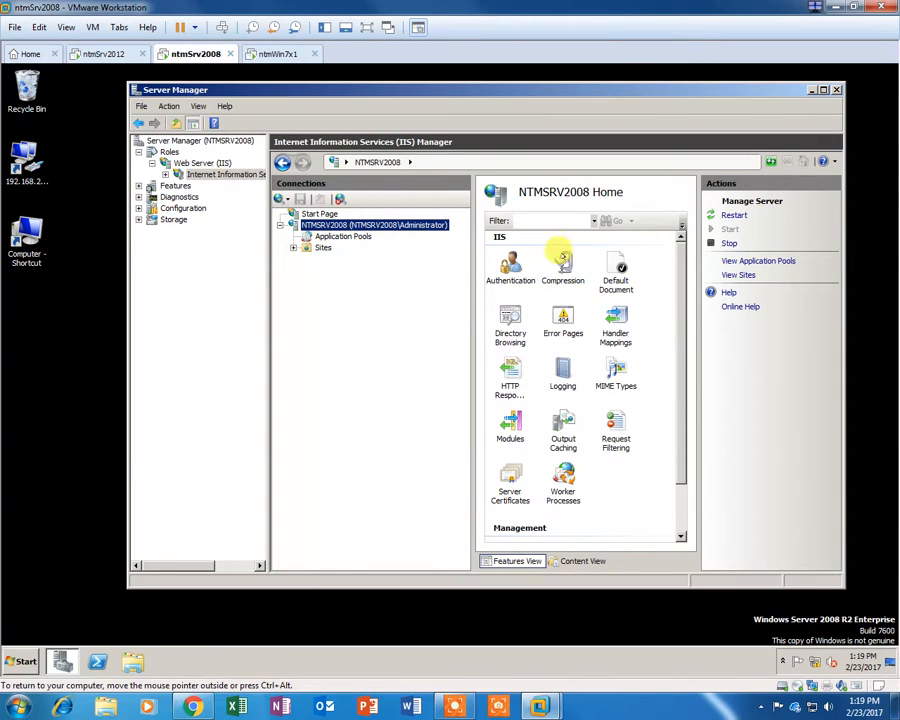
Open the Default Document feature of NTMSRV2008, maximize Server Manager, and review the default file names in their priority order.
{"action": "left_click", "coordinate": [607, 265]}
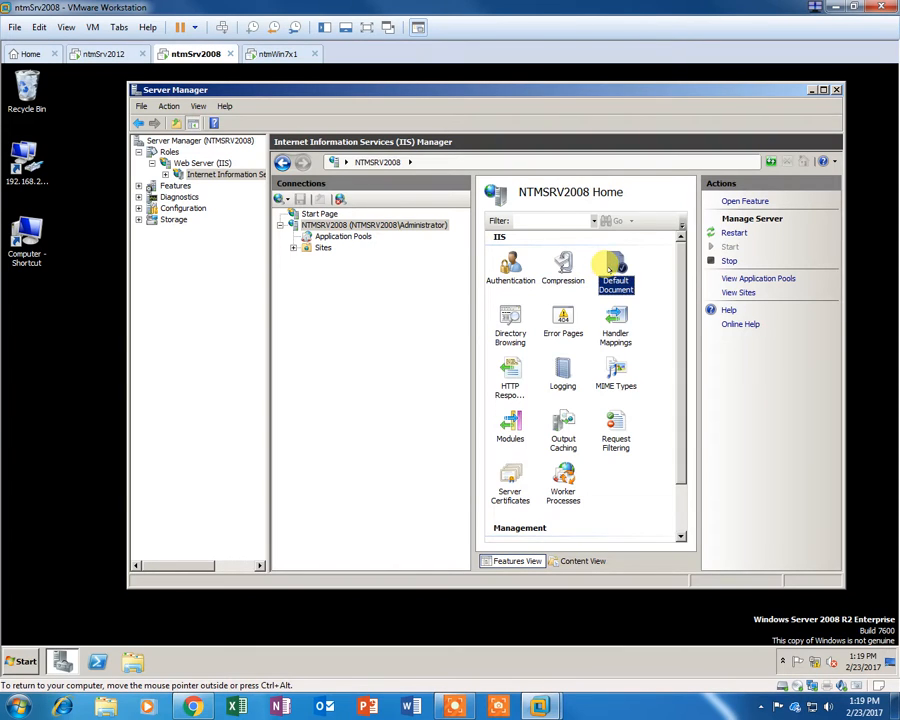
{"action": "double_click", "coordinate": [607, 265]}
{"action": "left_click_drag", "start_coordinate": [538, 84], "coordinate": [507, 90]}
{"action": "left_click", "coordinate": [790, 92]}
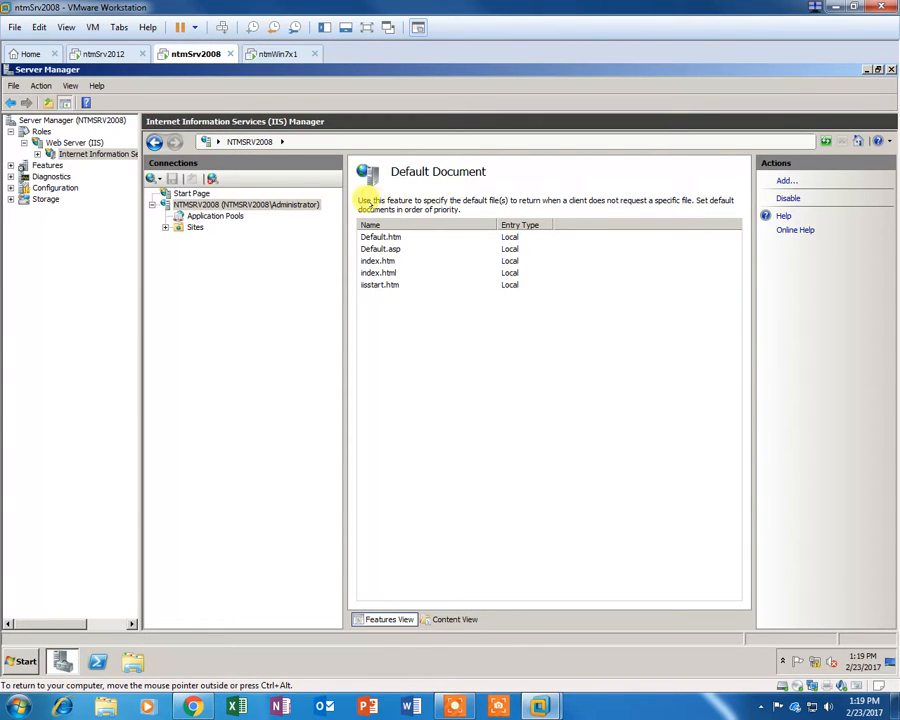
{"action": "left_click", "coordinate": [375, 284]}
{"action": "left_click", "coordinate": [376, 272]}
{"action": "left_click", "coordinate": [376, 260]}
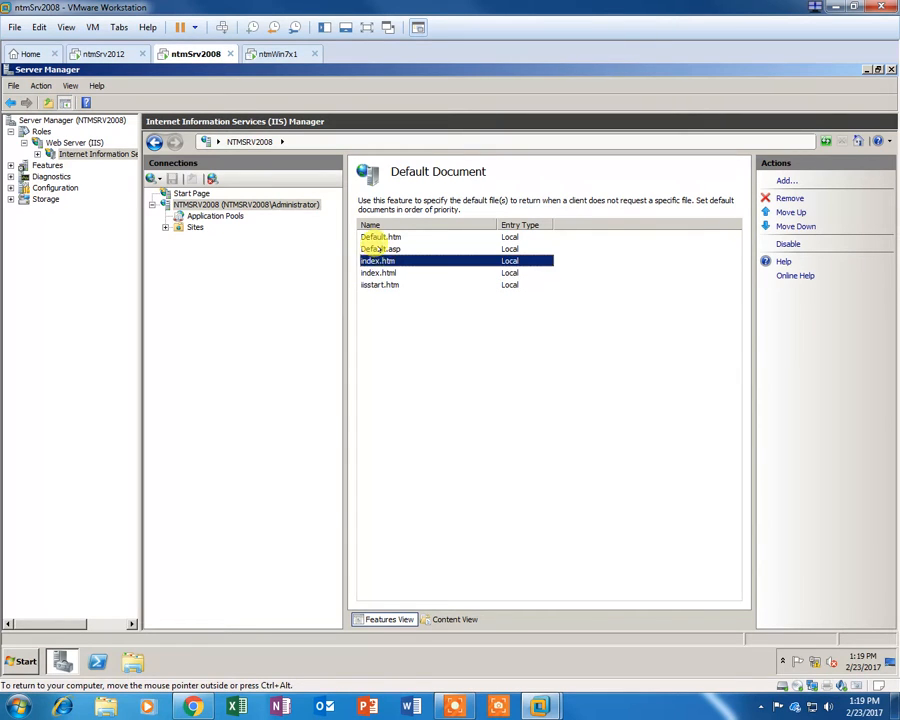
{"action": "left_click", "coordinate": [375, 248]}
{"action": "left_click", "coordinate": [379, 285]}
{"action": "left_click", "coordinate": [385, 236]}
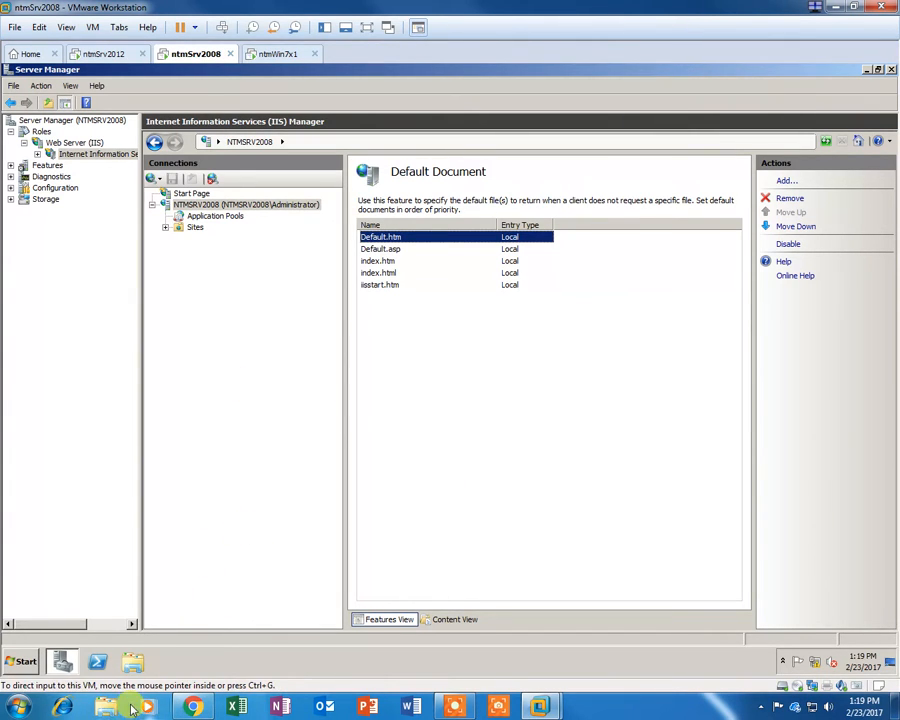
Open the C:\inetpub\wwwroot folder in the server's file explorer.
{"action": "left_click", "coordinate": [133, 661]}
{"action": "left_click_drag", "start_coordinate": [321, 214], "coordinate": [340, 188]}
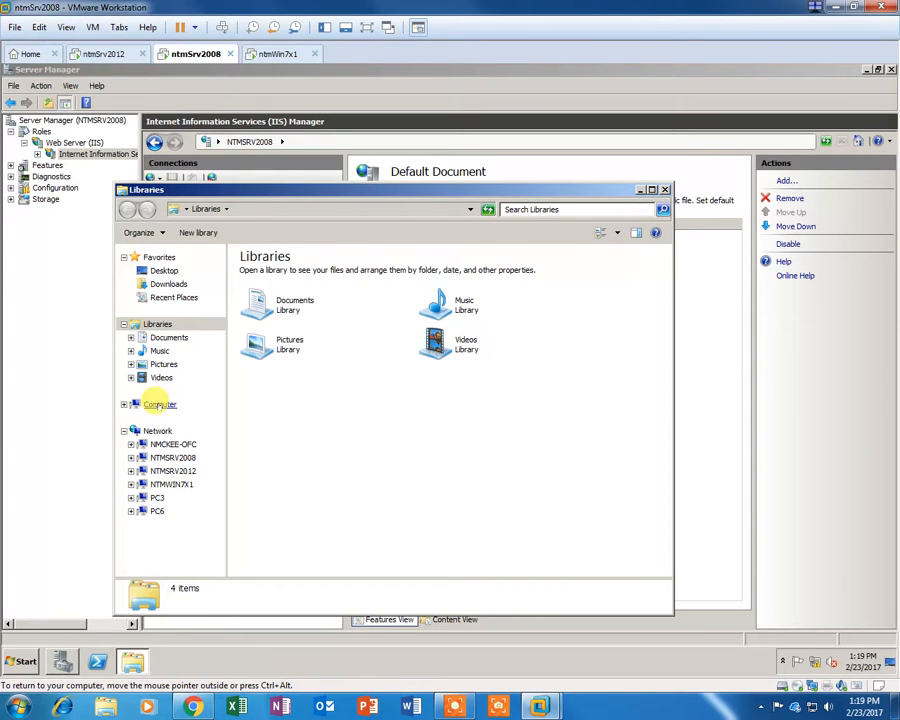
{"action": "left_click", "coordinate": [160, 404]}
{"action": "double_click", "coordinate": [299, 272]}
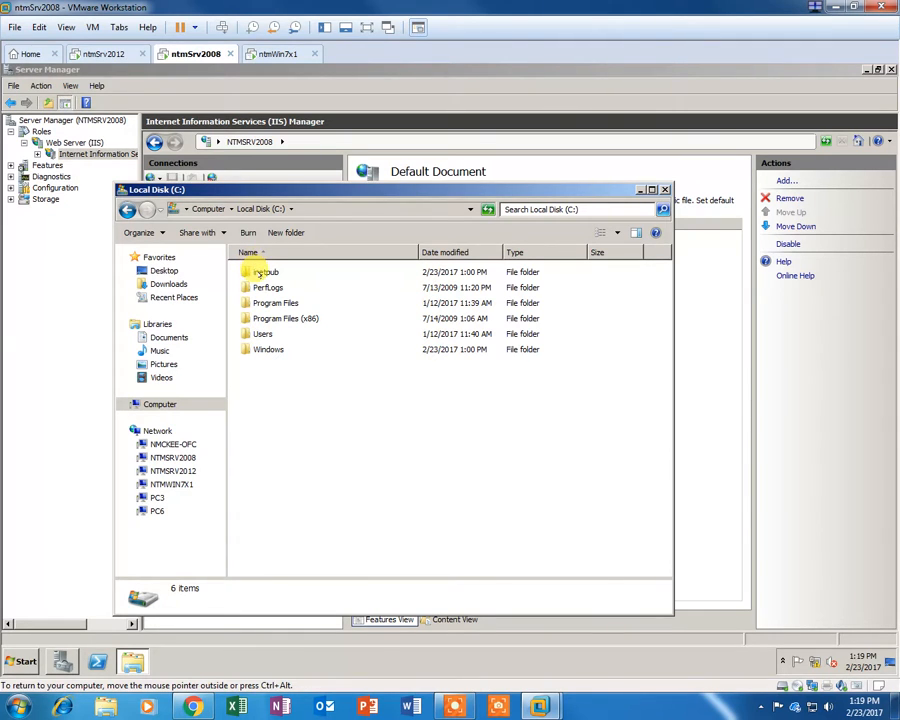
{"action": "double_click", "coordinate": [258, 271]}
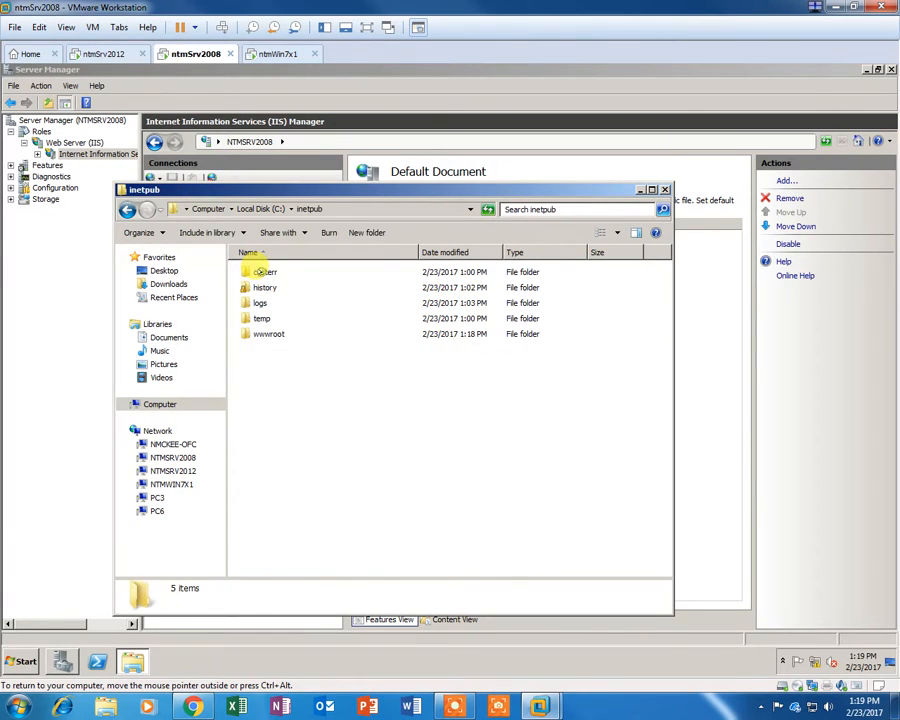
{"action": "left_click", "coordinate": [262, 334]}
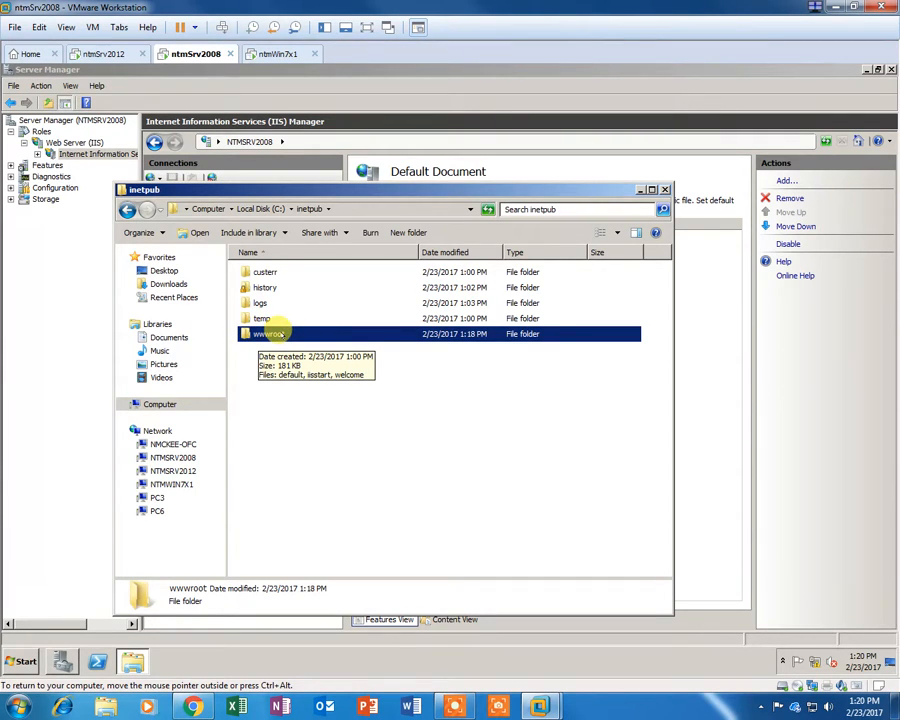
{"action": "double_click", "coordinate": [280, 334]}
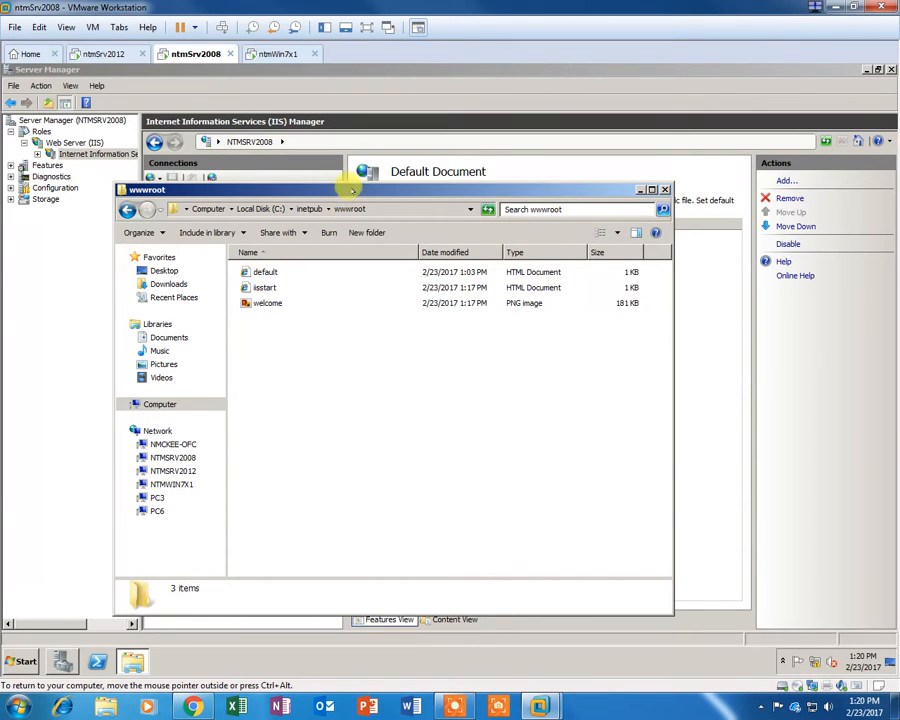
Delete the default HTML document from the wwwroot folder.
{"action": "left_click_drag", "start_coordinate": [344, 187], "coordinate": [341, 201]}
{"action": "left_click", "coordinate": [257, 285]}
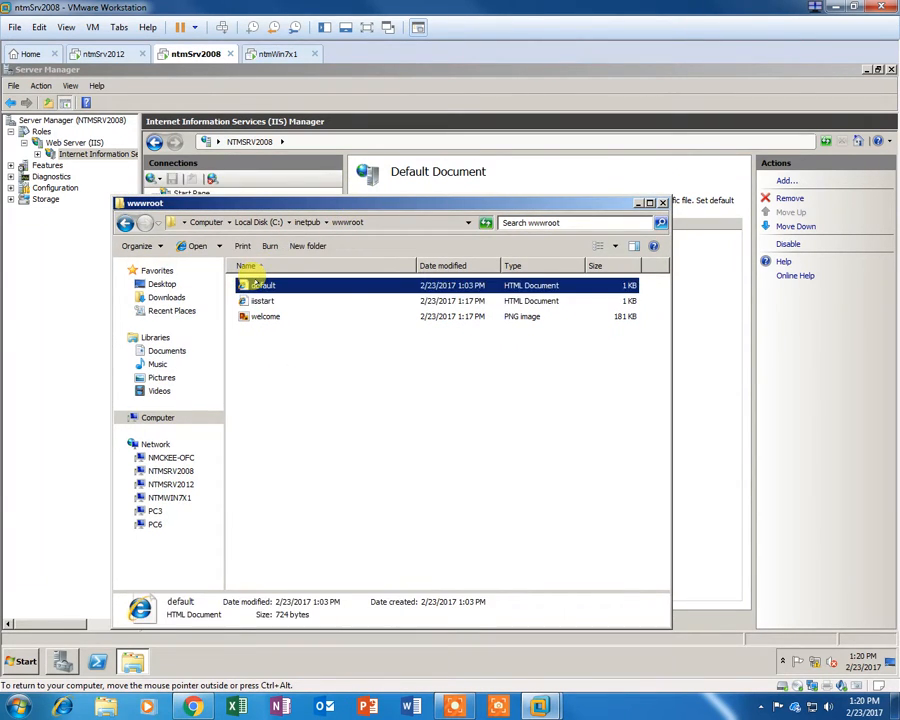
{"action": "key", "text": "Delete"}
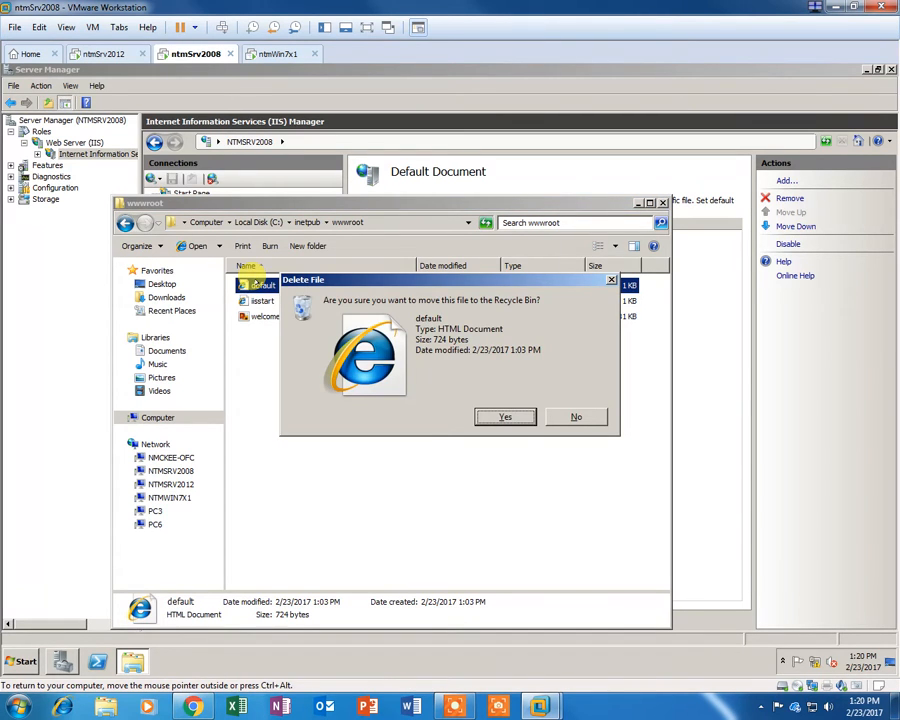
{"action": "left_click", "coordinate": [510, 418]}
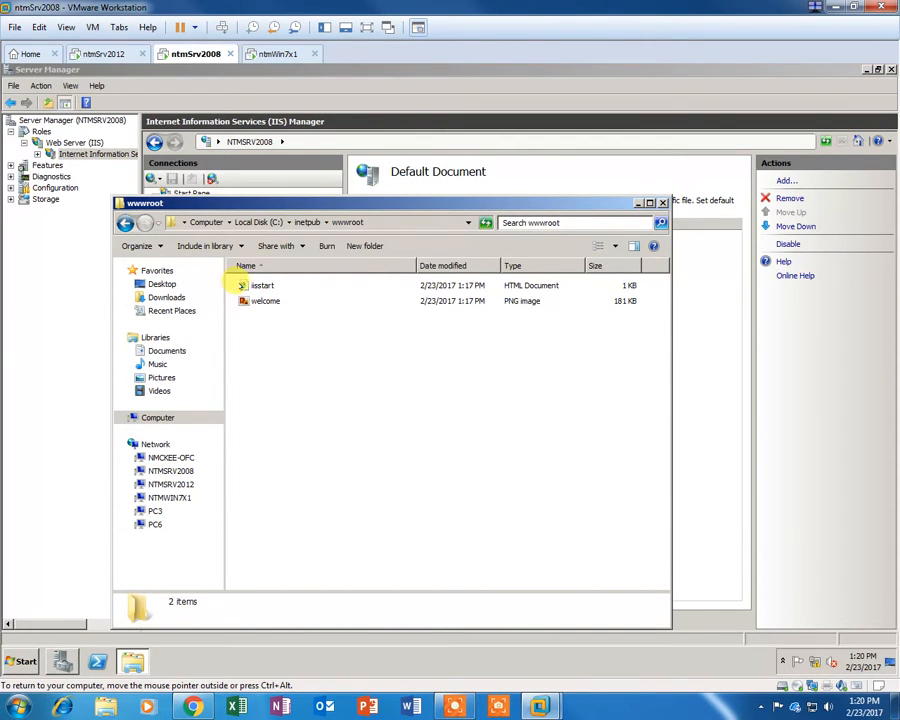
Open the iisstart page in Notepad and enlarge the editor window to show more of its code.
{"action": "left_click_drag", "start_coordinate": [340, 203], "coordinate": [347, 174]}
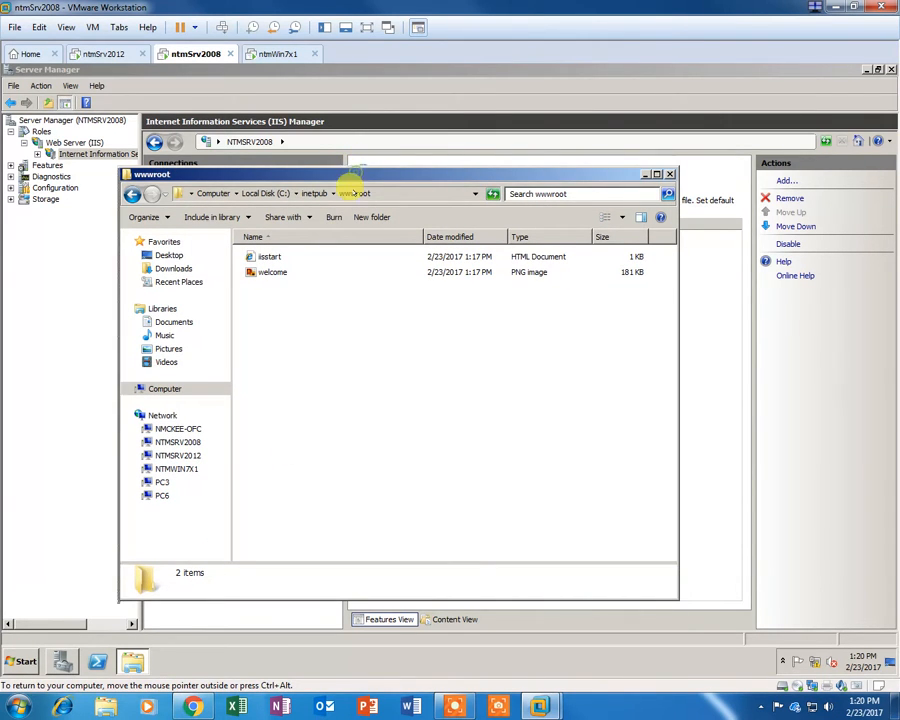
{"action": "left_click_drag", "start_coordinate": [355, 178], "coordinate": [357, 207]}
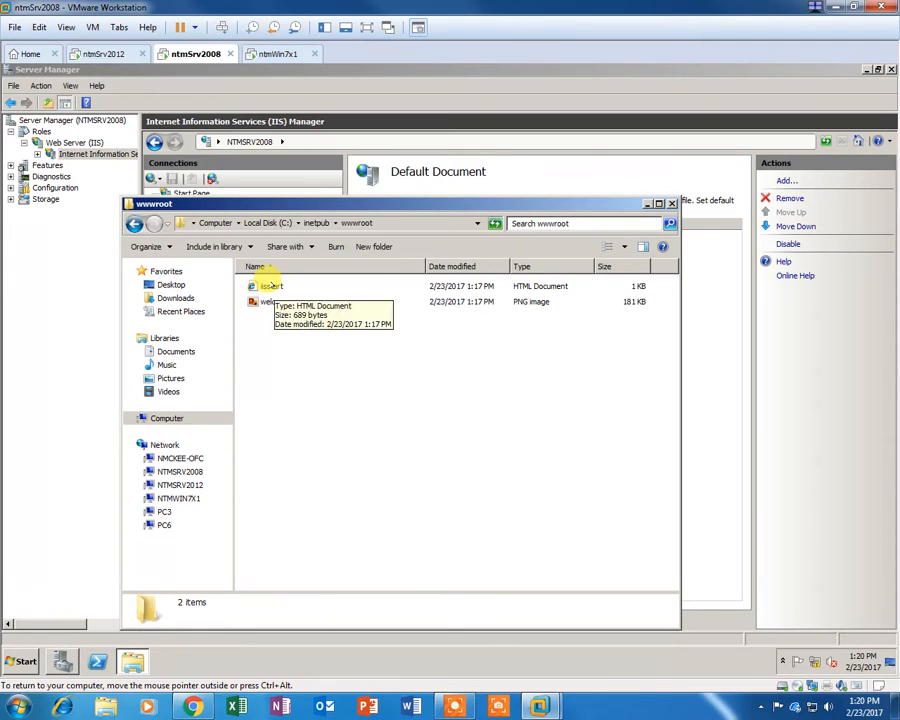
{"action": "right_click", "coordinate": [270, 285]}
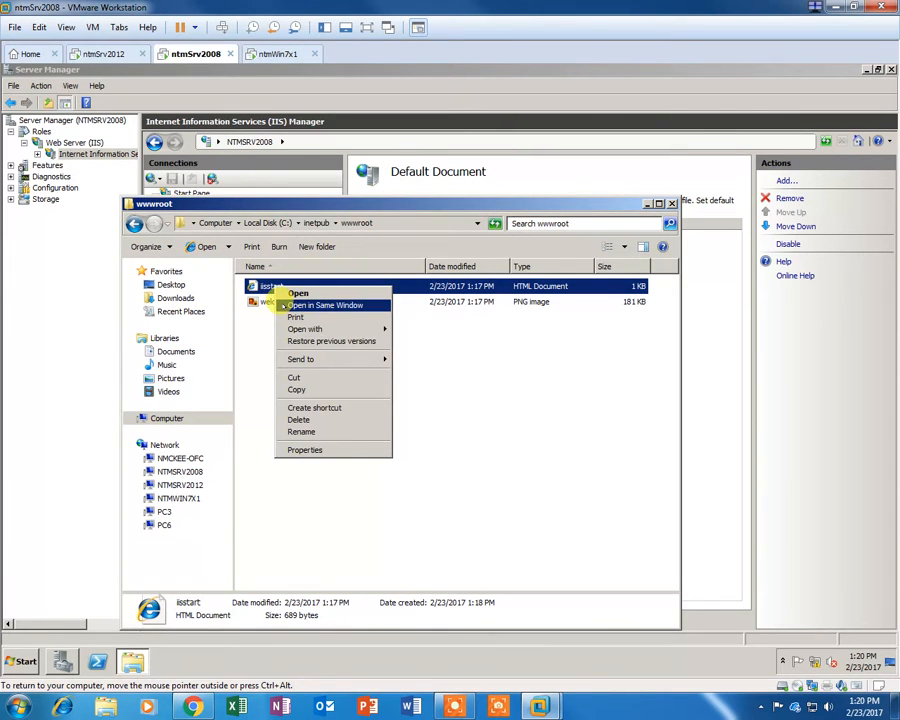
{"action": "mouse_move", "coordinate": [300, 329]}
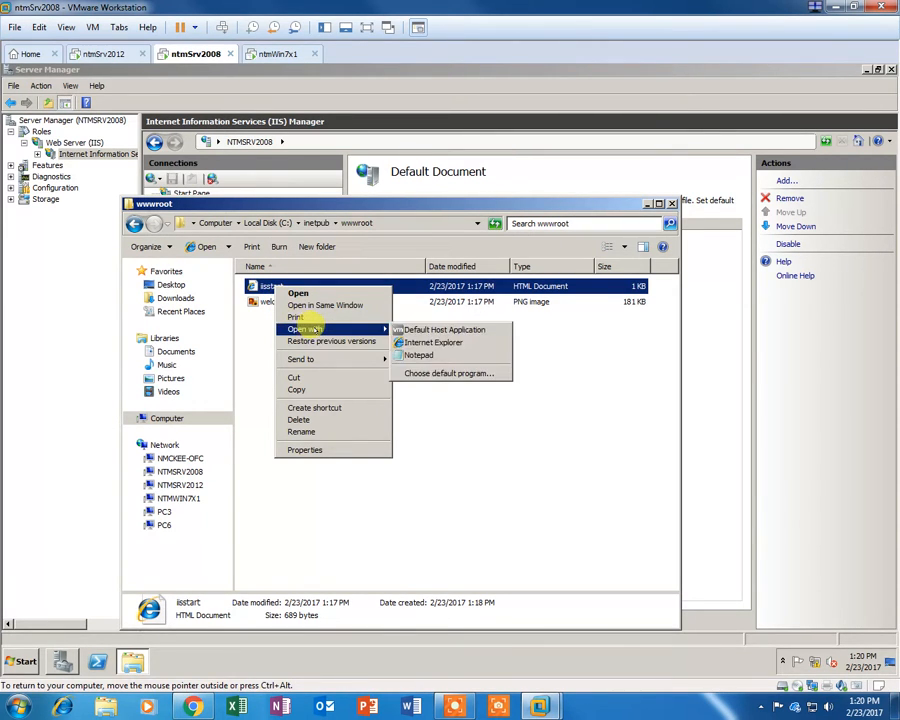
{"action": "left_click", "coordinate": [437, 355]}
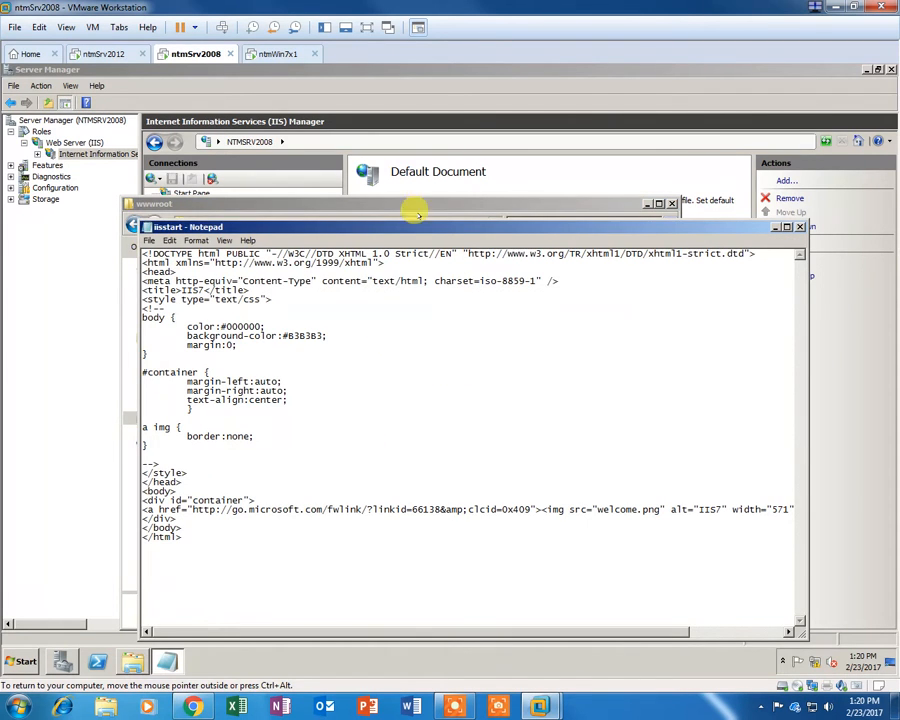
{"action": "left_click_drag", "start_coordinate": [418, 186], "coordinate": [357, 104]}
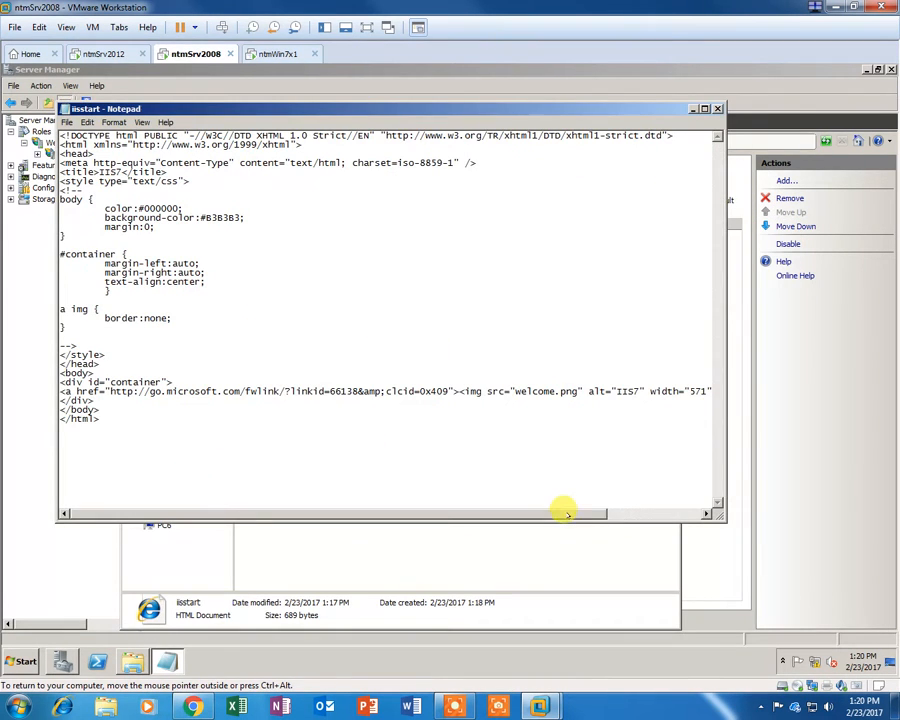
{"action": "left_click_drag", "start_coordinate": [718, 511], "coordinate": [791, 588]}
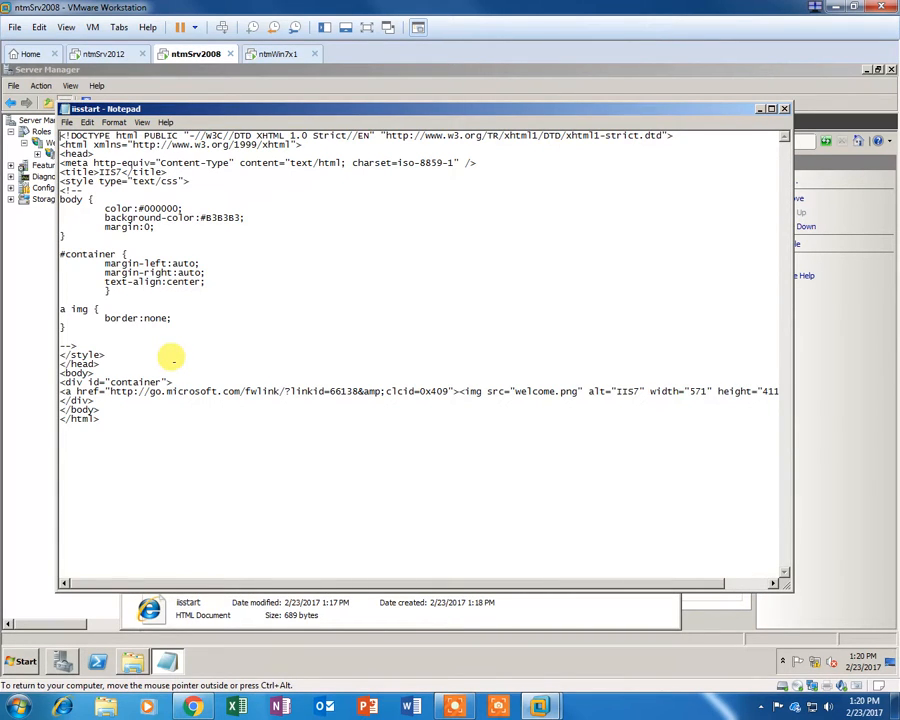
Add a line in <b> tags announcing the owner's homepage by name, directly above the image link in the container div.
{"action": "double_click", "coordinate": [170, 181]}
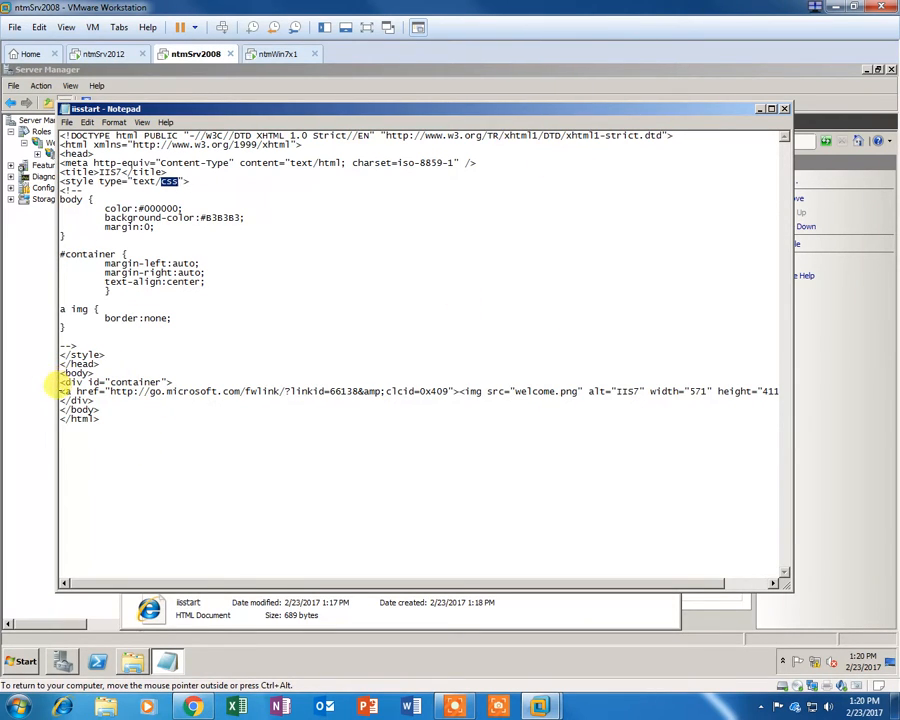
{"action": "left_click_drag", "start_coordinate": [60, 390], "coordinate": [760, 388]}
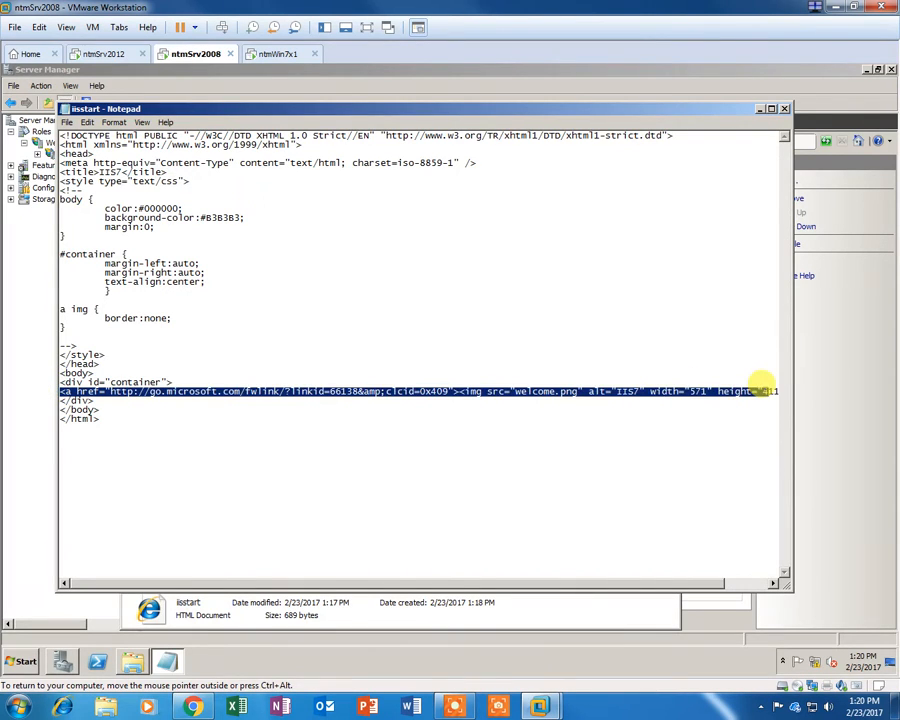
{"action": "left_click", "coordinate": [203, 440]}
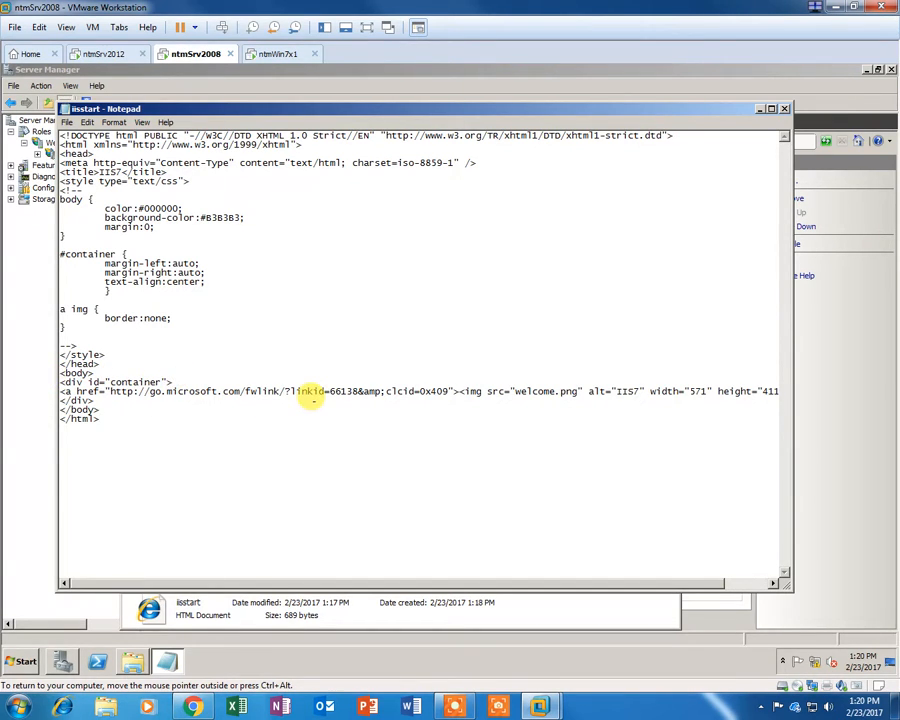
{"action": "key", "text": "Return"}
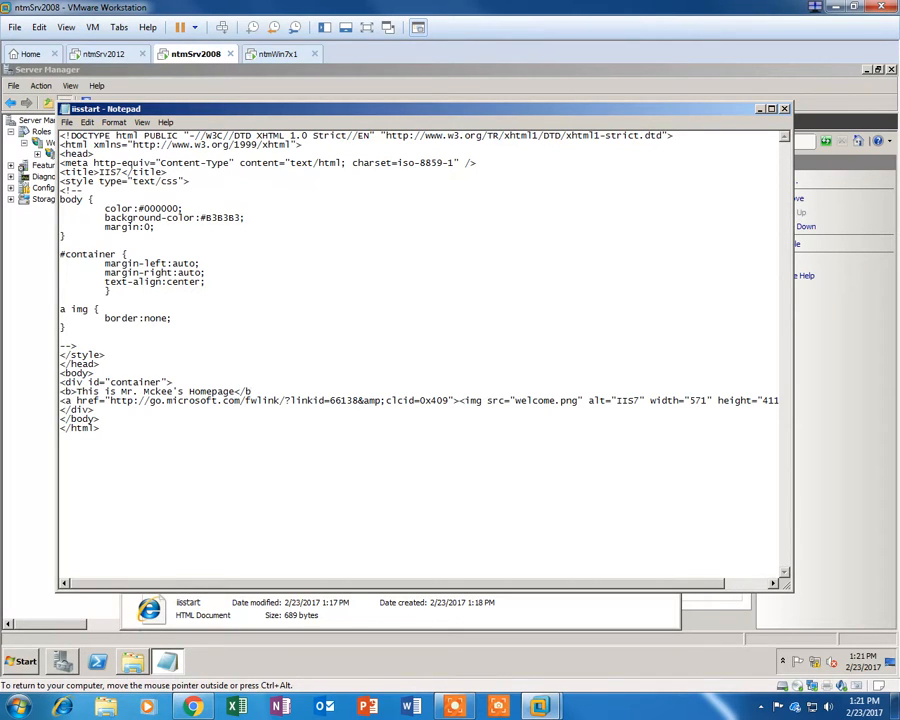
Examine the new bold heading line and the full link and image markup below it in iisstart.
{"action": "left_click_drag", "start_coordinate": [77, 391], "coordinate": [233, 391]}
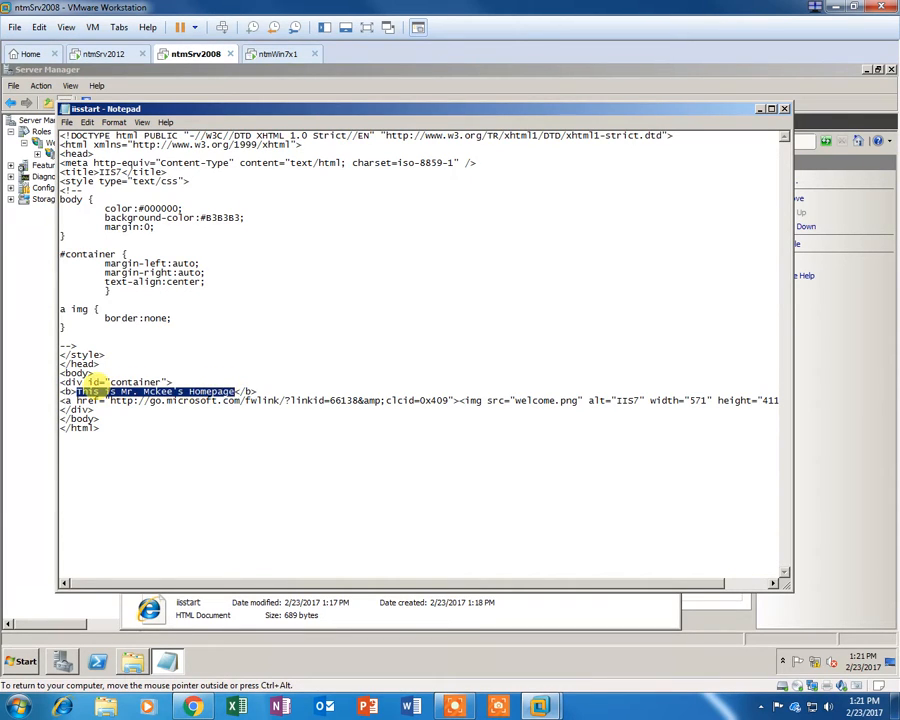
{"action": "left_click", "coordinate": [218, 433]}
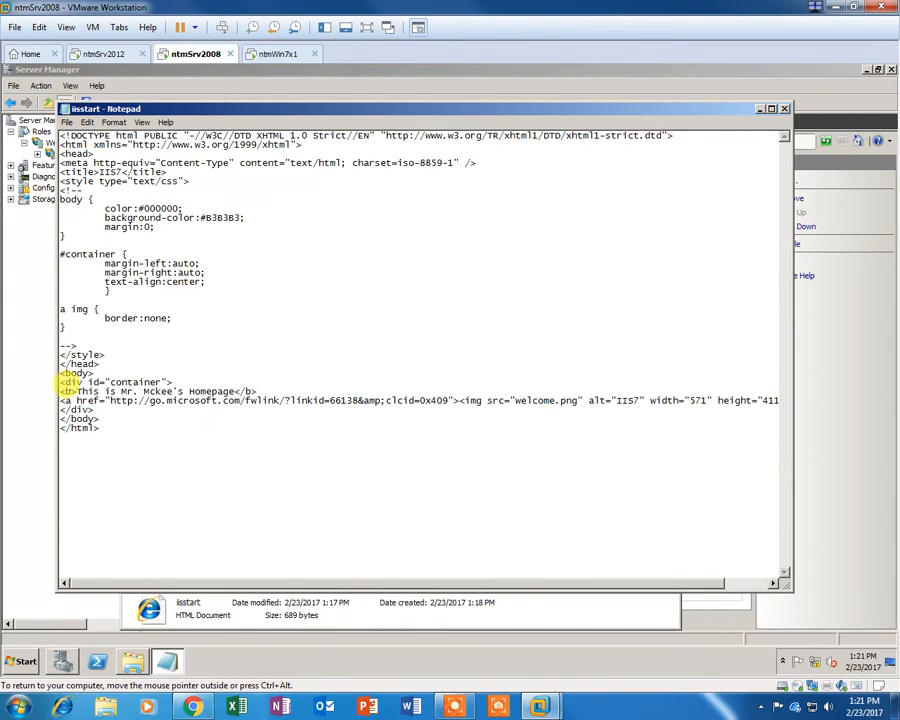
{"action": "left_click_drag", "start_coordinate": [59, 402], "coordinate": [686, 402]}
{"action": "left_click", "coordinate": [616, 465]}
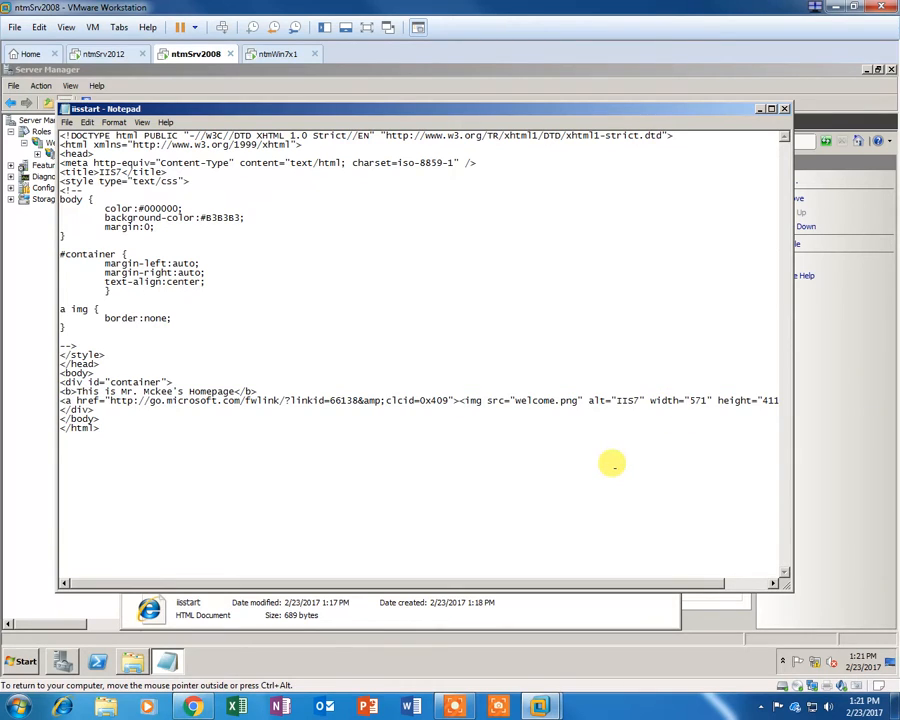
{"action": "left_click_drag", "start_coordinate": [109, 400], "coordinate": [712, 399]}
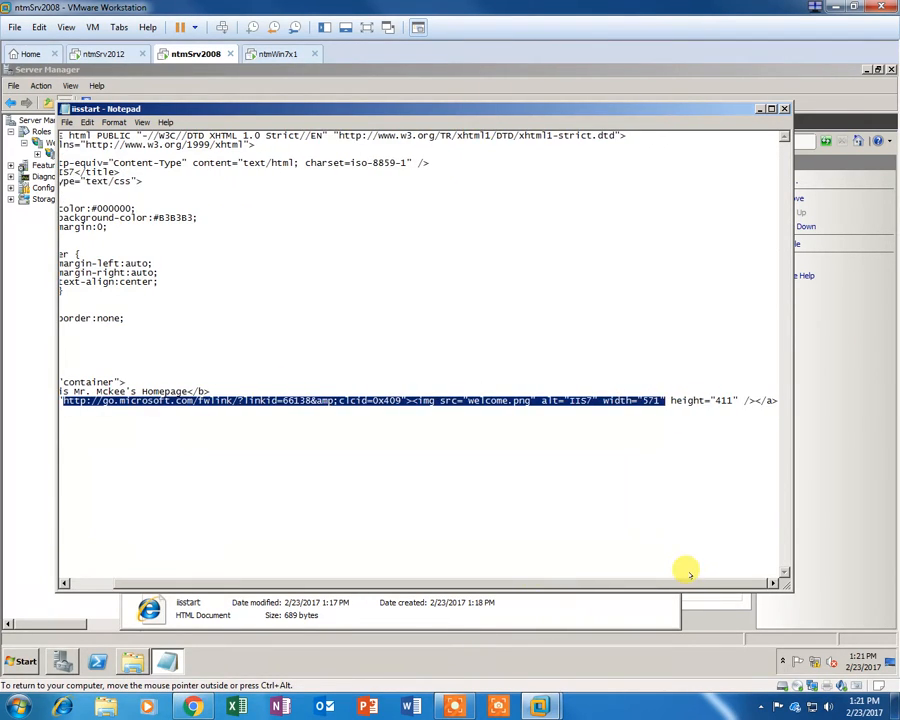
Save the edited page as "default.htm" in the wwwroot folder and close Notepad.
{"action": "left_click_drag", "start_coordinate": [548, 580], "coordinate": [470, 578]}
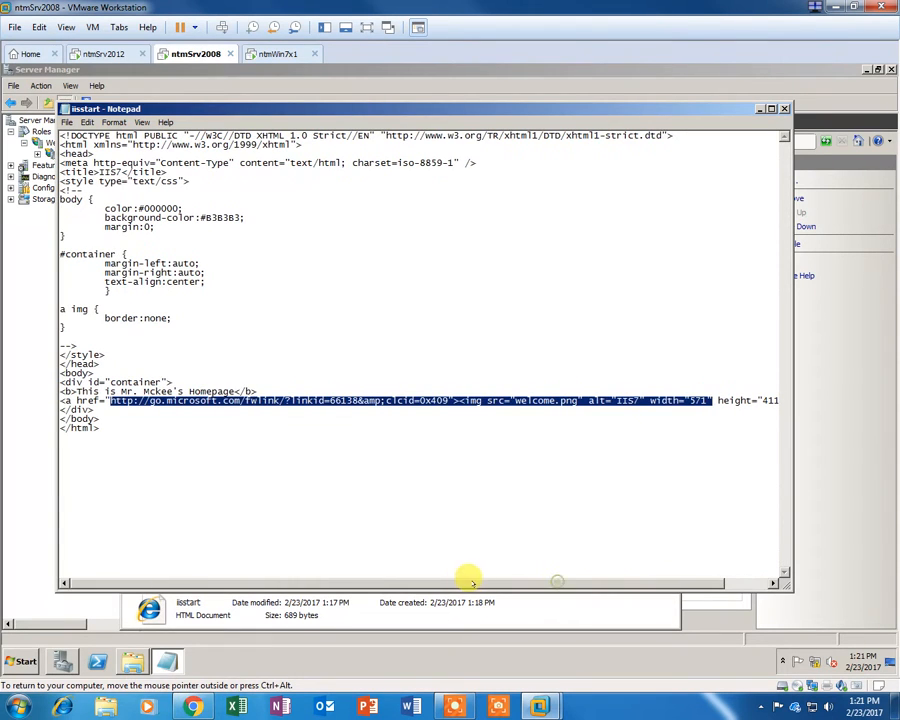
{"action": "left_click_drag", "start_coordinate": [425, 108], "coordinate": [460, 163]}
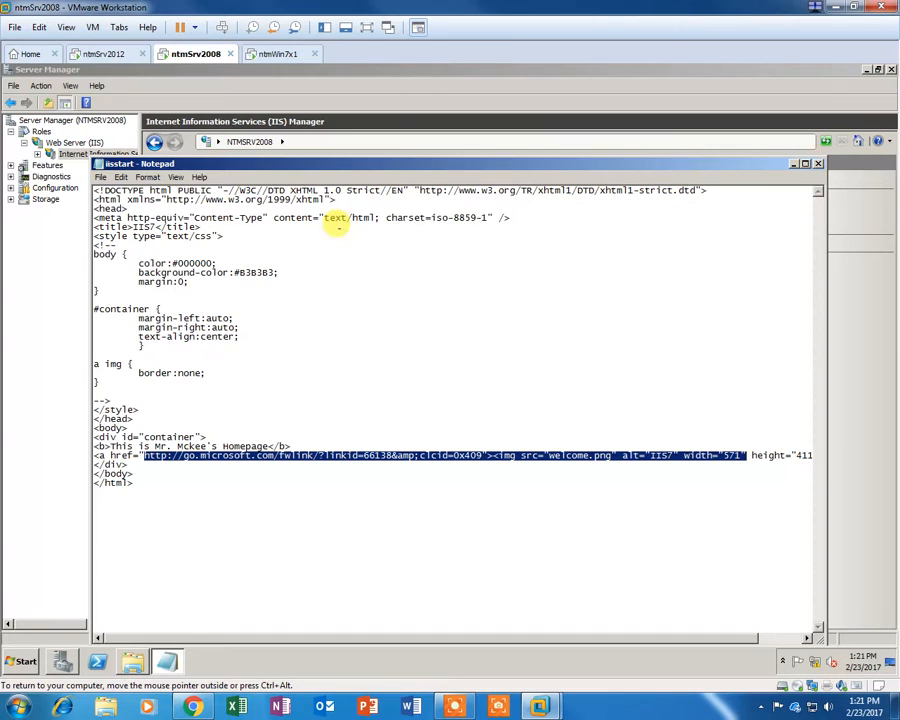
{"action": "left_click", "coordinate": [100, 177]}
{"action": "left_click", "coordinate": [105, 225]}
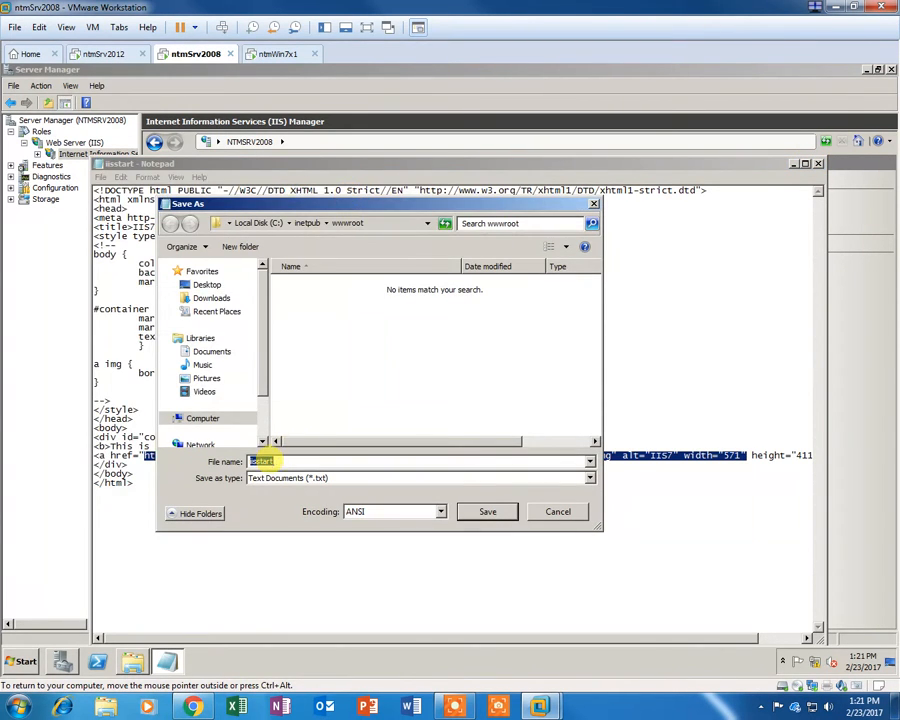
{"action": "type", "text": "default.htm\""}
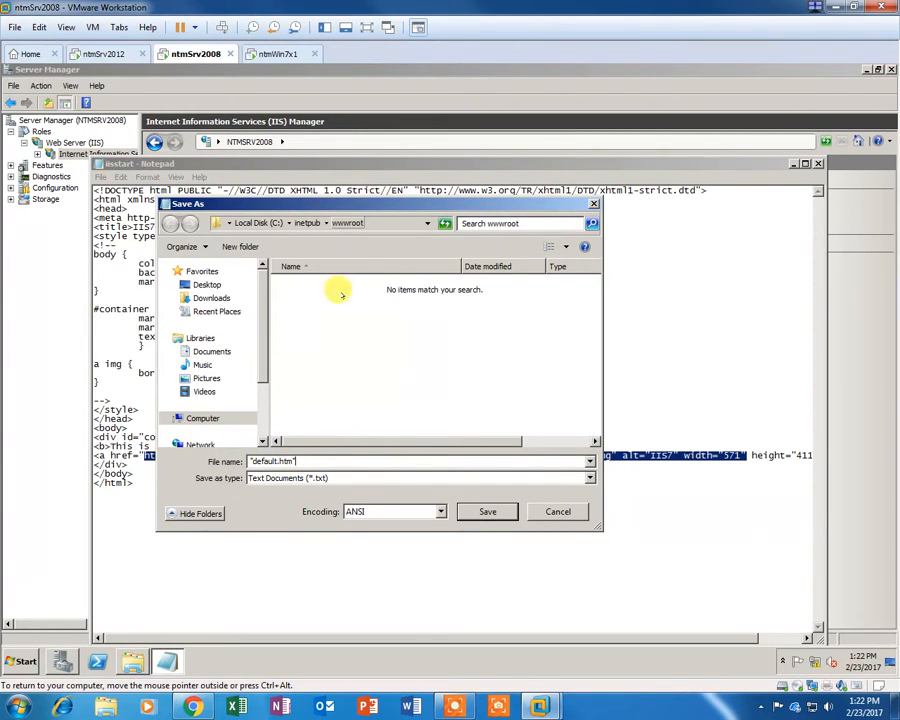
{"action": "left_click", "coordinate": [484, 511]}
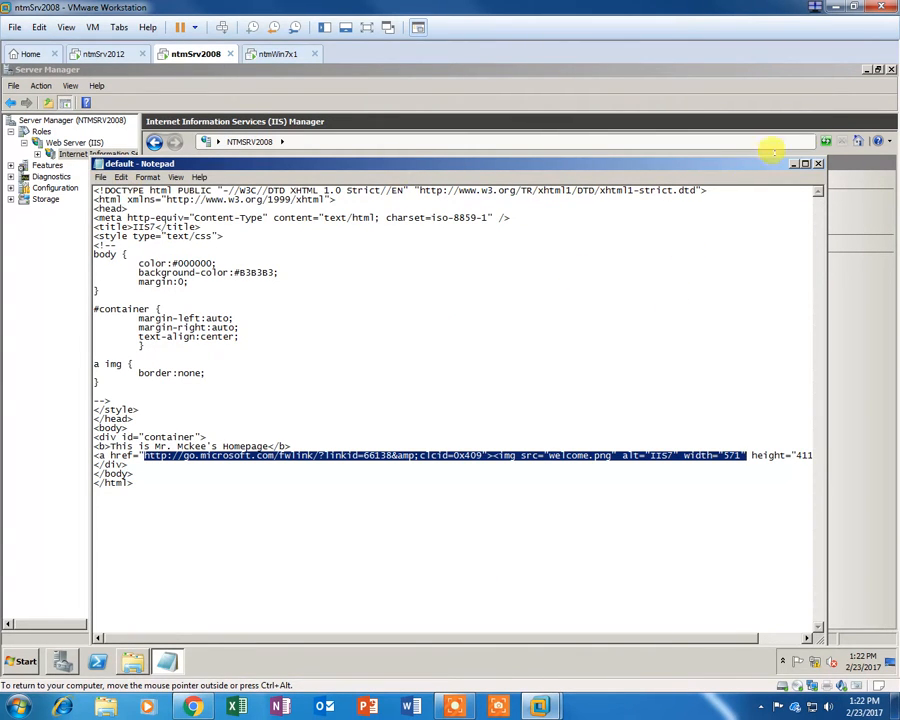
{"action": "left_click", "coordinate": [817, 163]}
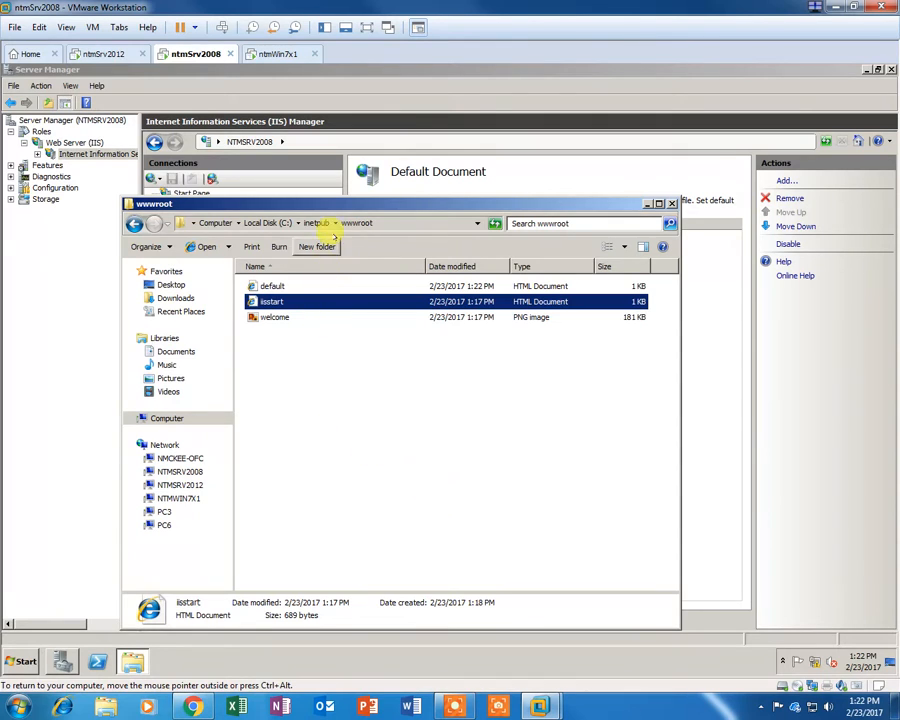
Examine the default, iisstart and welcome files in the wwwroot folder, comparing their types and modification dates.
{"action": "left_click_drag", "start_coordinate": [345, 203], "coordinate": [372, 197]}
{"action": "left_click", "coordinate": [322, 366]}
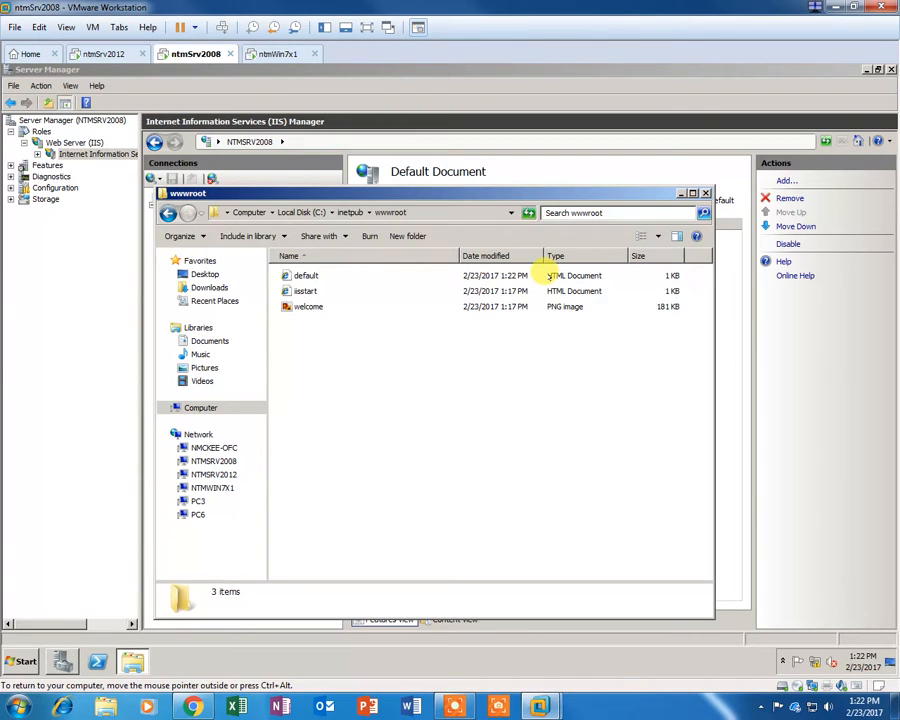
{"action": "left_click", "coordinate": [579, 274]}
{"action": "left_click", "coordinate": [310, 290]}
{"action": "left_click", "coordinate": [318, 276]}
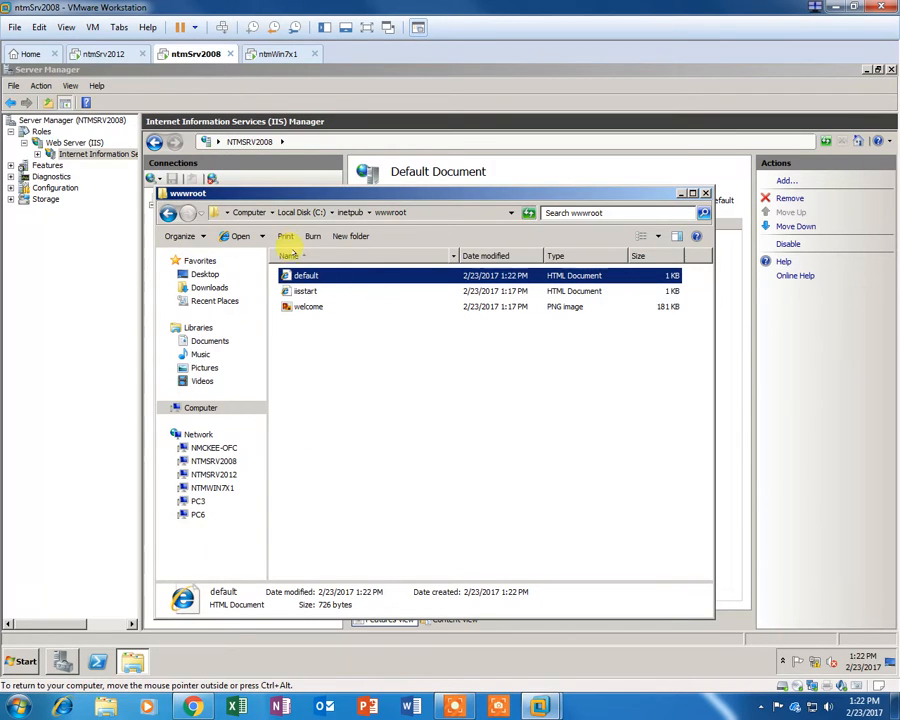
{"action": "left_click", "coordinate": [300, 290]}
{"action": "left_click", "coordinate": [292, 305]}
{"action": "left_click", "coordinate": [304, 291]}
{"action": "left_click", "coordinate": [303, 275]}
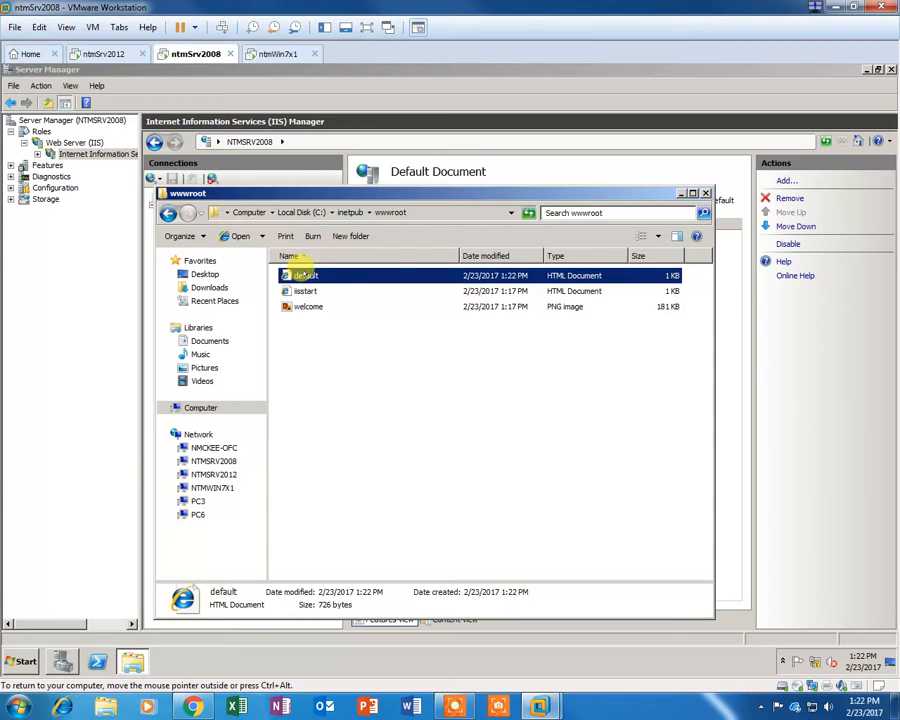
Close the wwwroot folder and review the priority order of the Default Document entries from iisstart.htm upward.
{"action": "left_click_drag", "start_coordinate": [480, 190], "coordinate": [600, 368]}
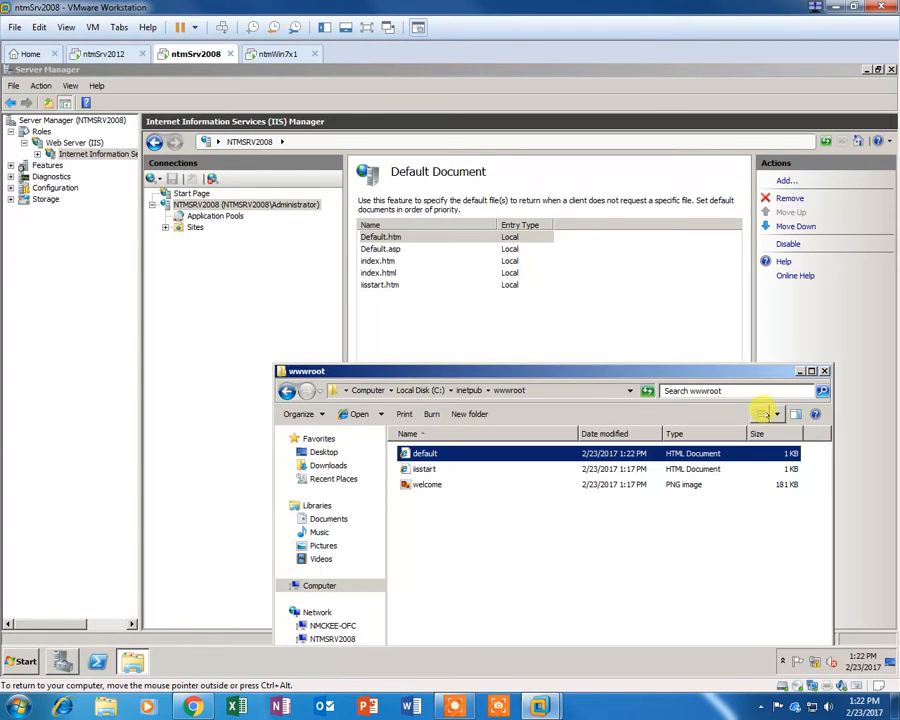
{"action": "left_click", "coordinate": [823, 369]}
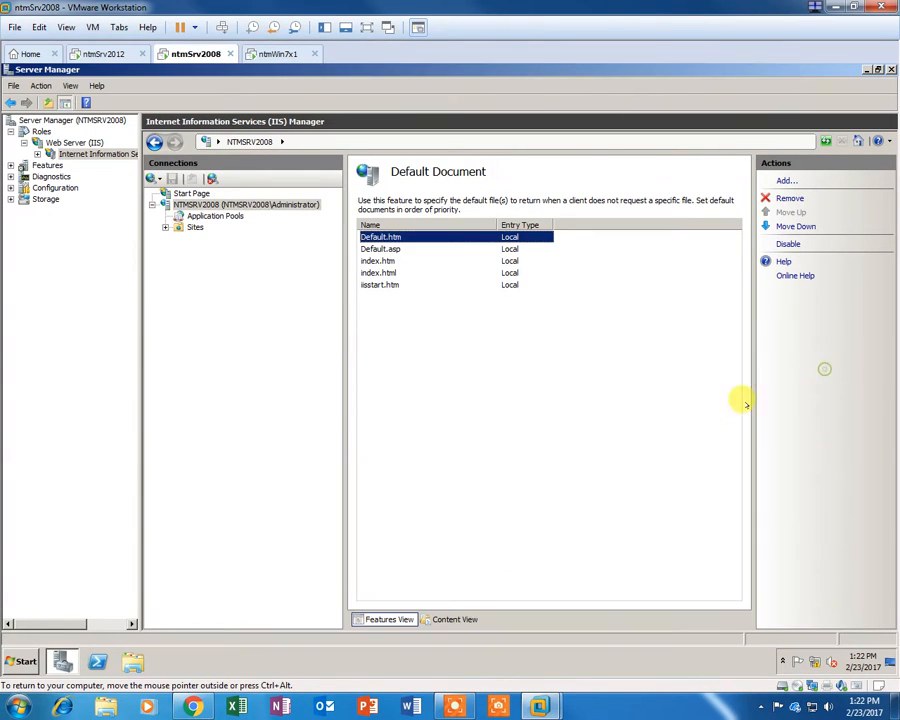
{"action": "left_click", "coordinate": [388, 496]}
{"action": "left_click", "coordinate": [365, 286]}
{"action": "key", "text": "Up"}
{"action": "key", "text": "Up"}
{"action": "key", "text": "Up"}
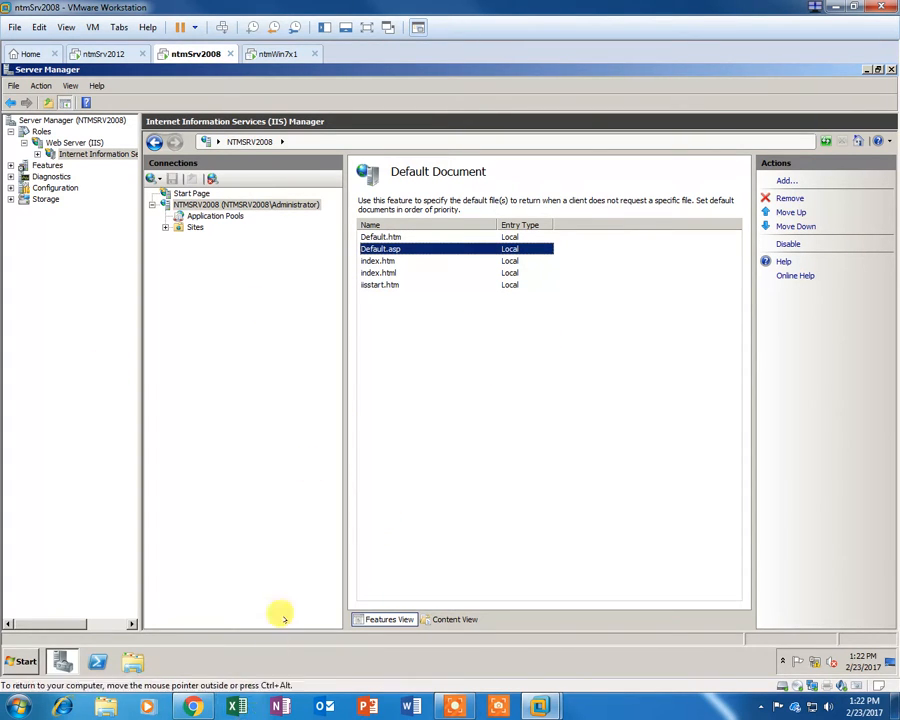
Switch to the ntmWin7x1 virtual machine, open Chrome and browse to 192.168.250.1.
{"action": "left_click", "coordinate": [272, 55]}
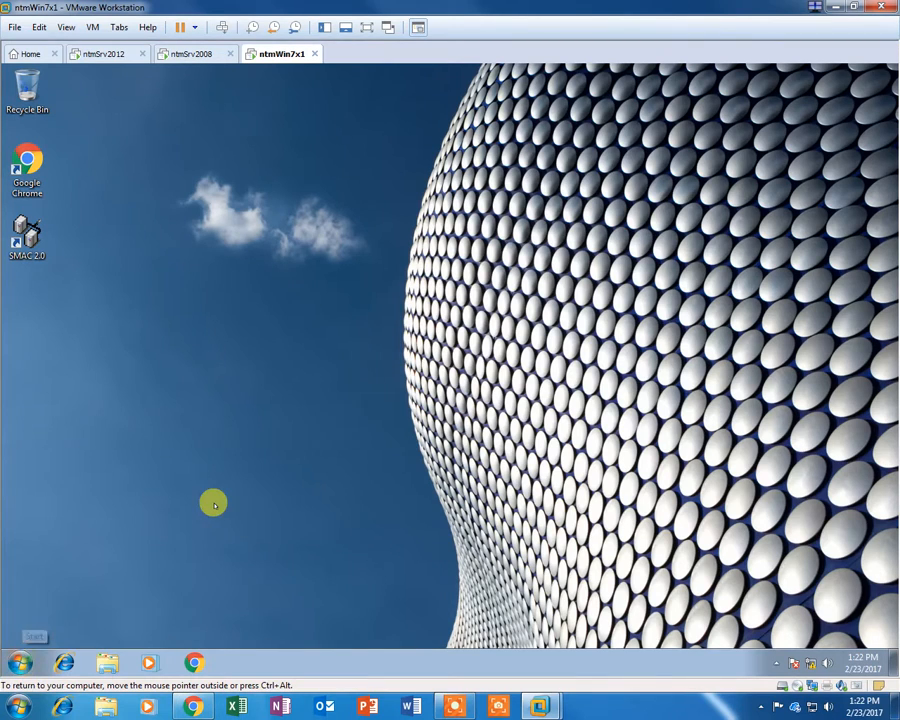
{"action": "left_click", "coordinate": [194, 664]}
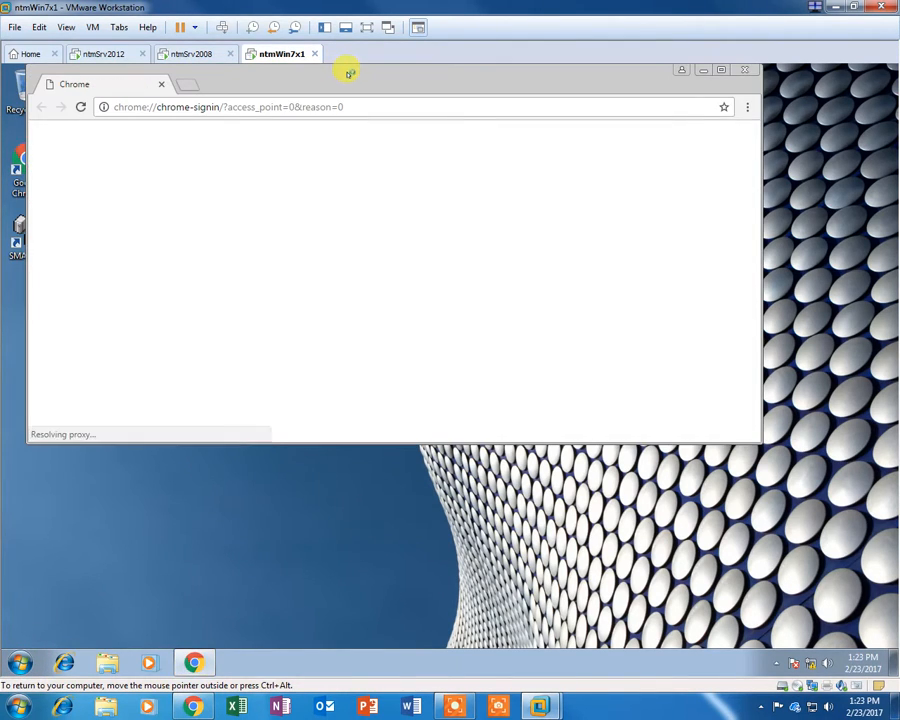
{"action": "left_click", "coordinate": [326, 156]}
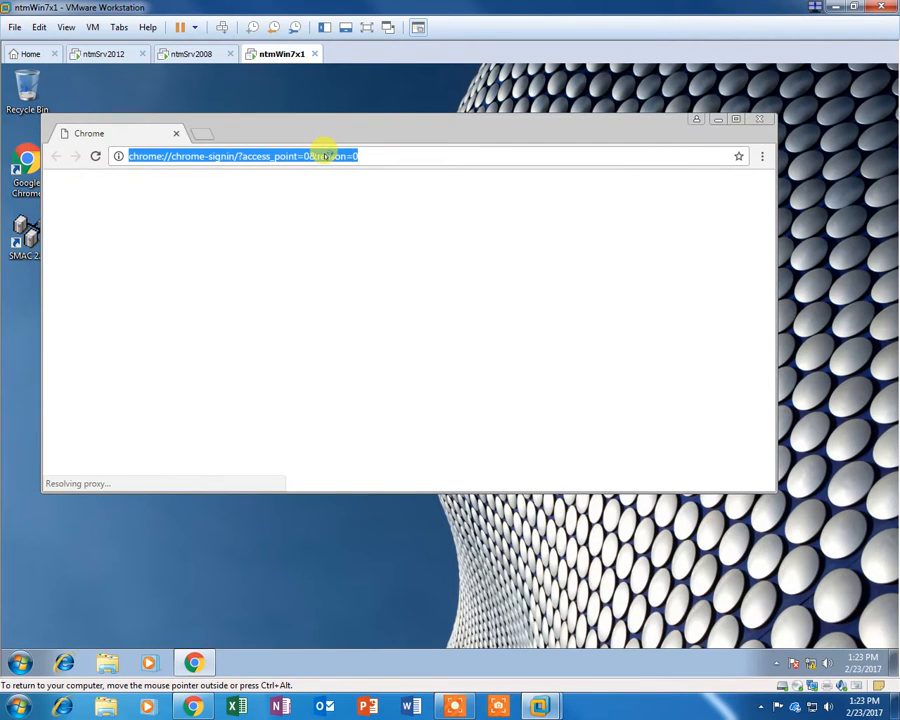
{"action": "type", "text": "192.168"}
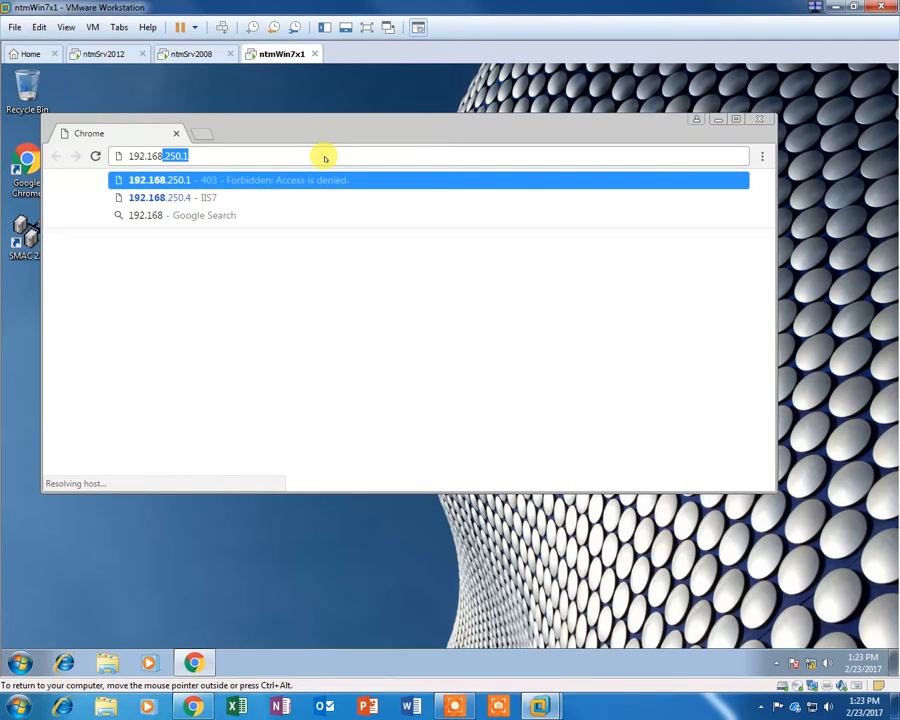
{"action": "type", "text": ".250.1"}
{"action": "key", "text": "Return"}
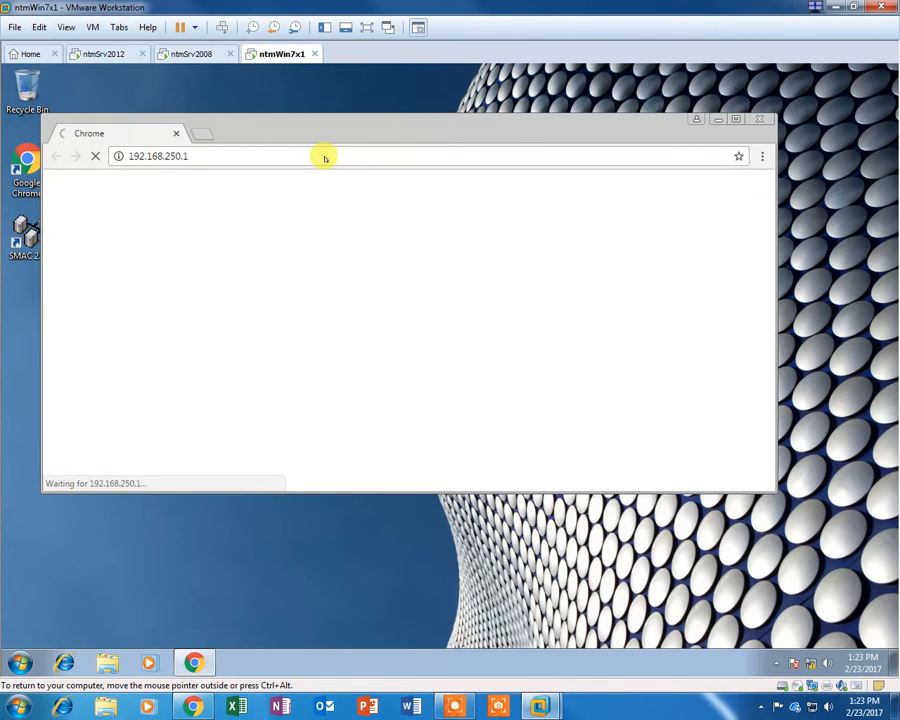
Correct the address to 192.168.250.4 and load the web server's home page.
{"action": "left_click", "coordinate": [256, 155]}
{"action": "left_click", "coordinate": [374, 169]}
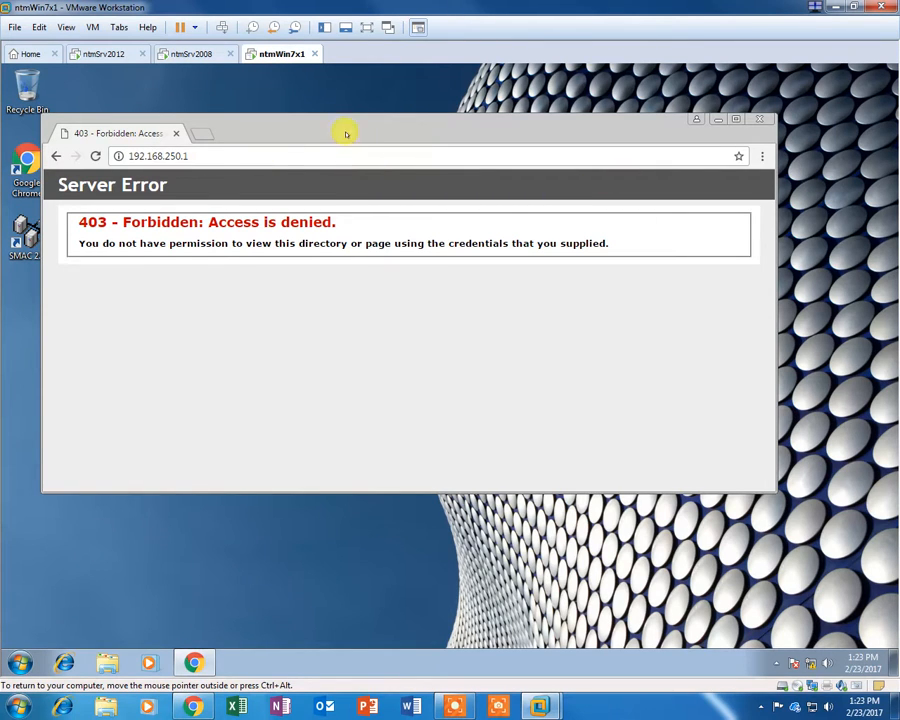
{"action": "left_click", "coordinate": [233, 150]}
{"action": "left_click", "coordinate": [253, 155]}
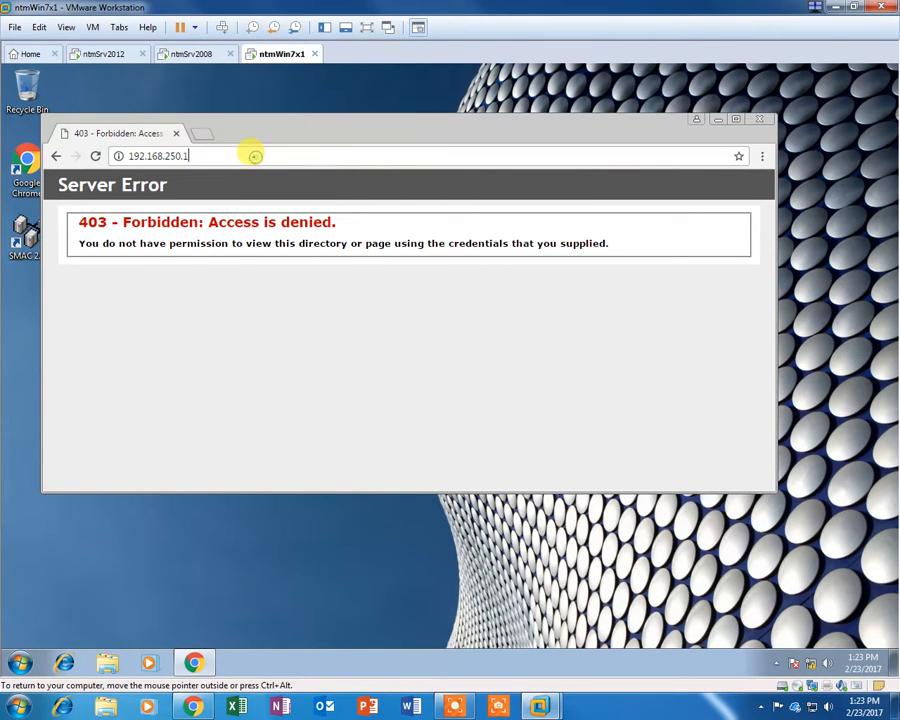
{"action": "key", "text": "BackSpace"}
{"action": "type", "text": "4"}
{"action": "key", "text": "Return"}
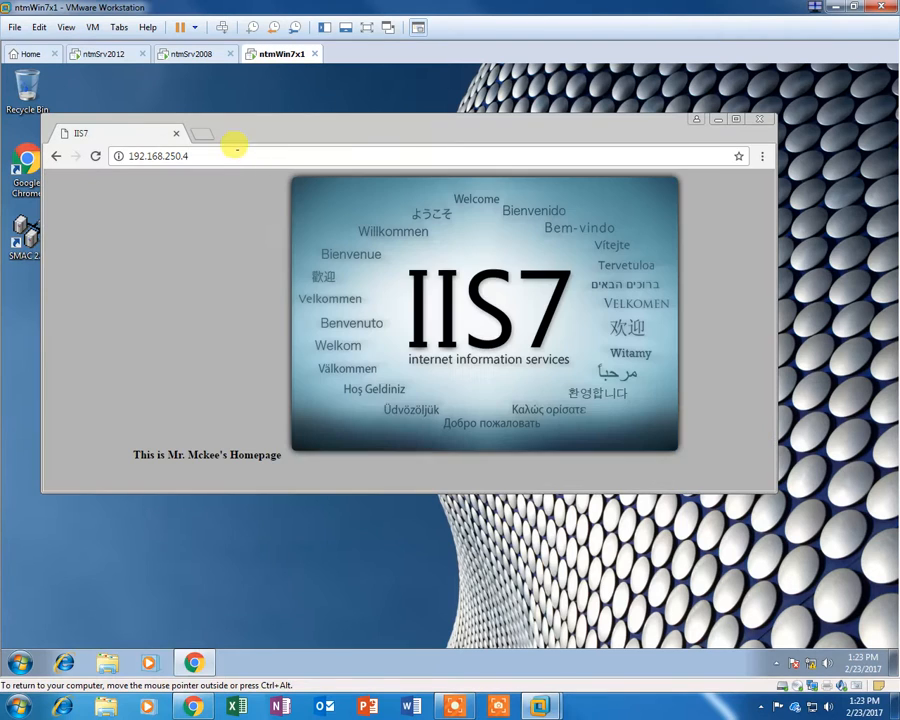
Reposition and enlarge the browser window to inspect the customized homepage, and close the browser.
{"action": "left_click_drag", "start_coordinate": [296, 131], "coordinate": [283, 181]}
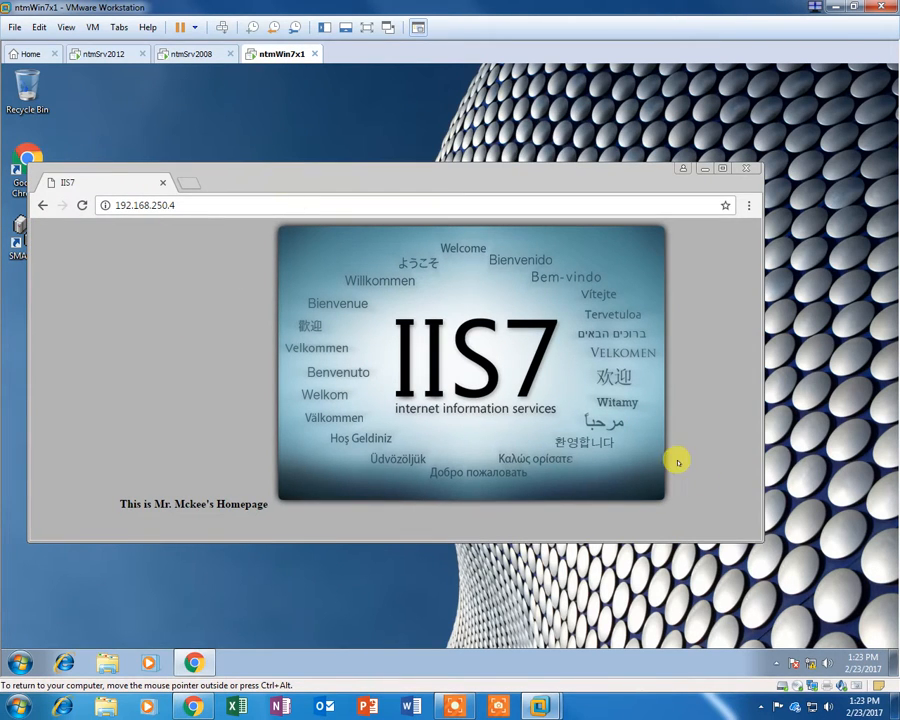
{"action": "left_click_drag", "start_coordinate": [755, 537], "coordinate": [790, 627]}
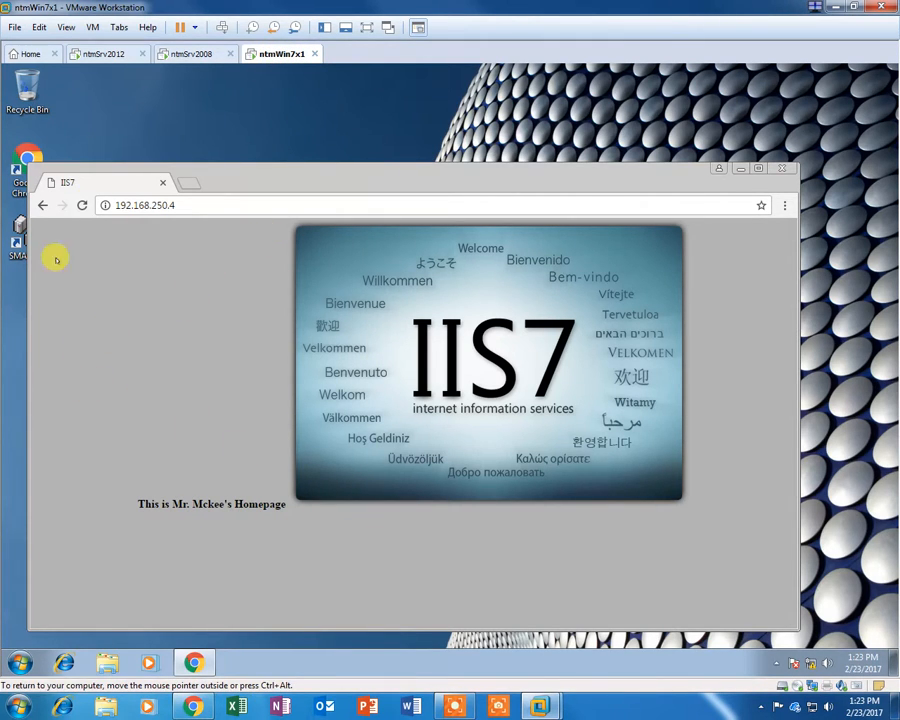
{"action": "left_click", "coordinate": [778, 169]}
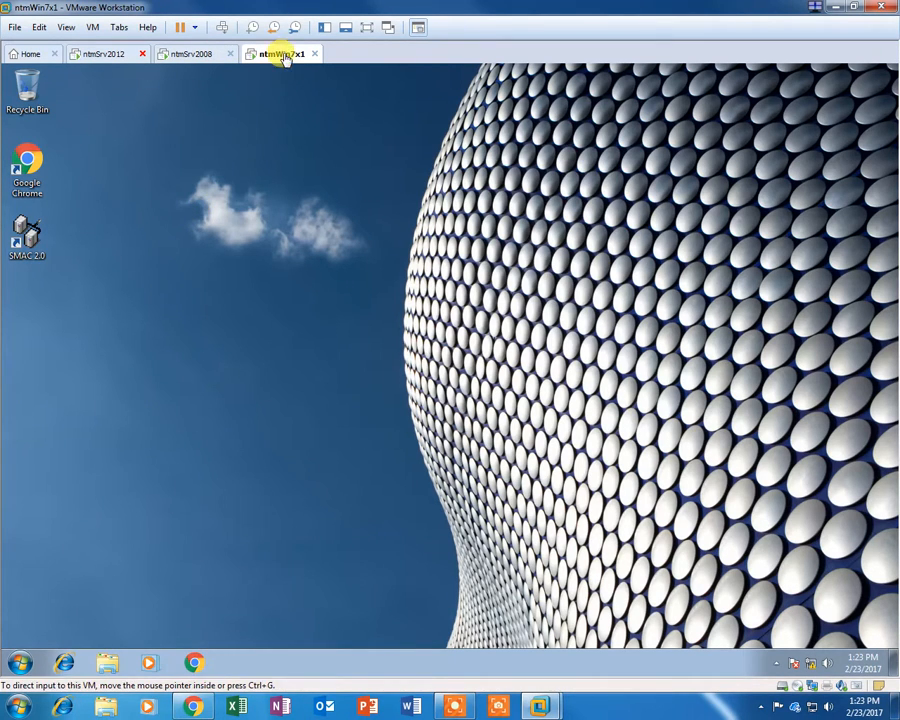
Reopen Chrome on the Windows 7 machine and browse to 192.168.250.1 again.
{"action": "left_click", "coordinate": [192, 658]}
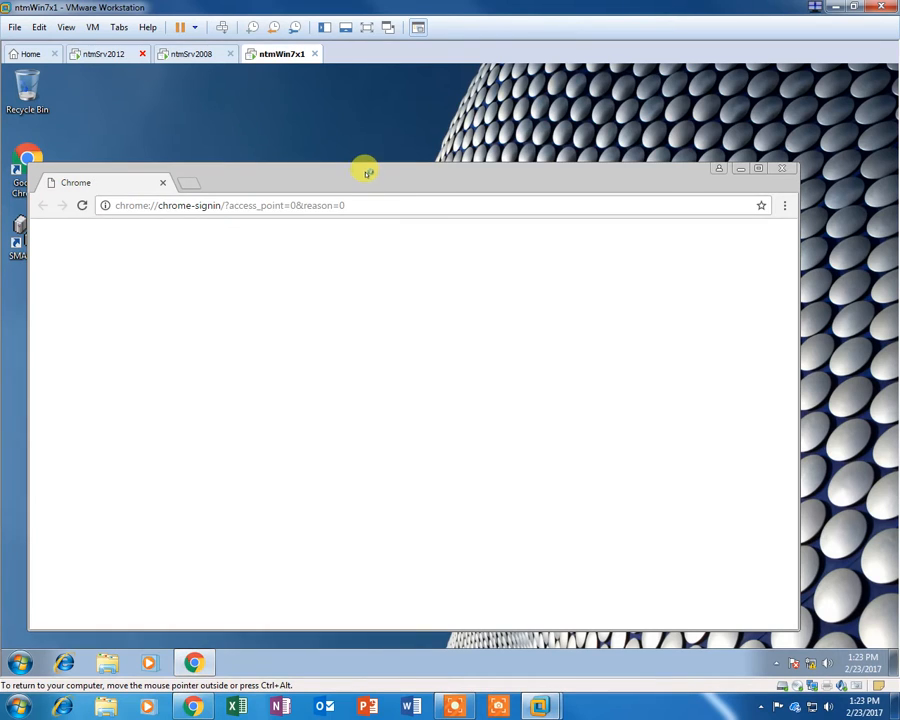
{"action": "left_click_drag", "start_coordinate": [363, 173], "coordinate": [374, 143]}
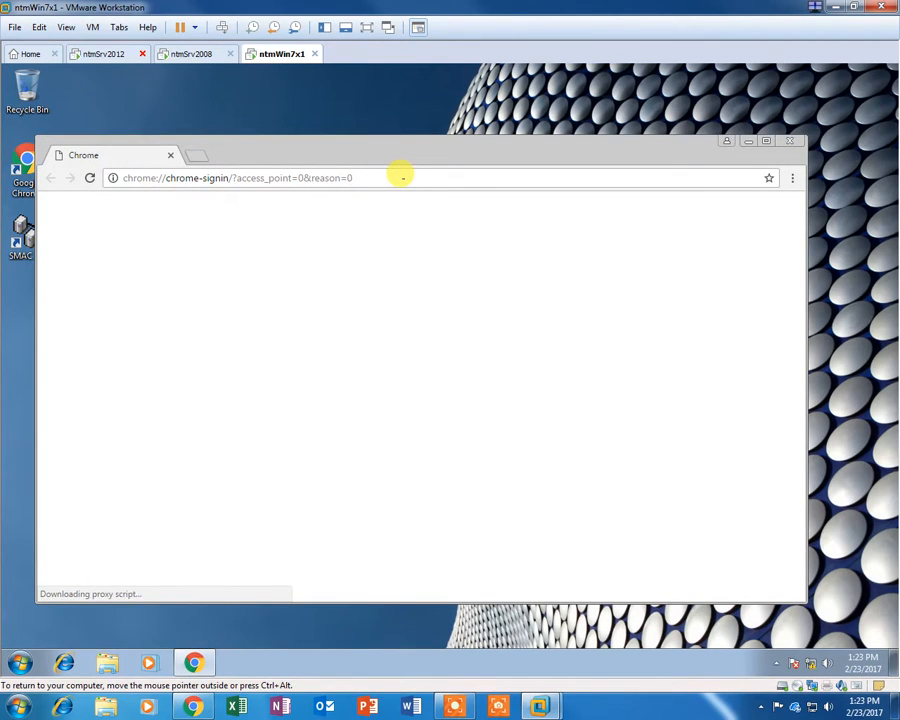
{"action": "left_click", "coordinate": [305, 179]}
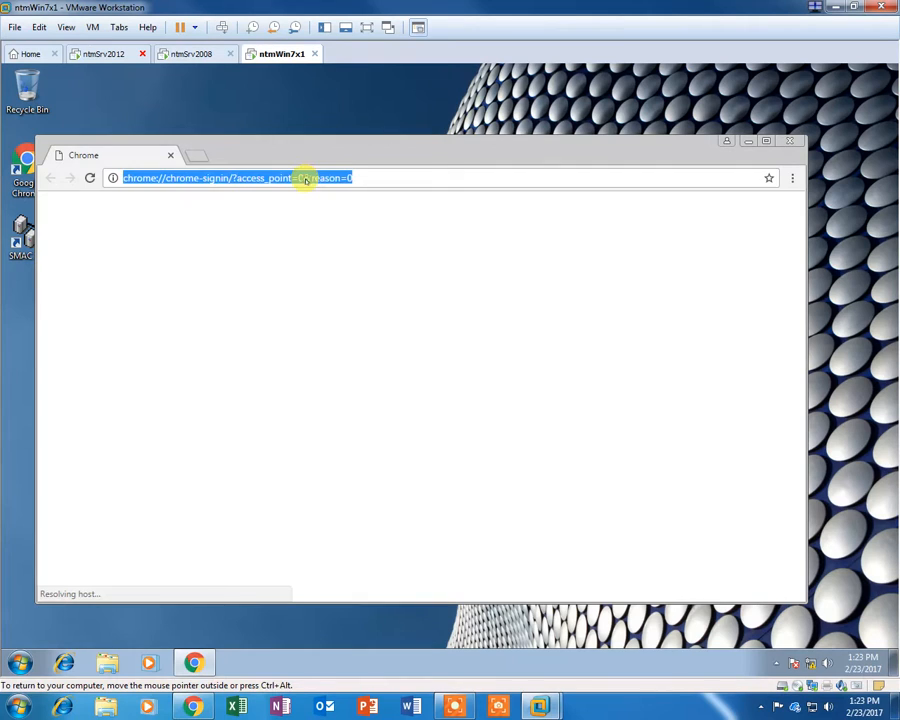
{"action": "type", "text": "192.168"}
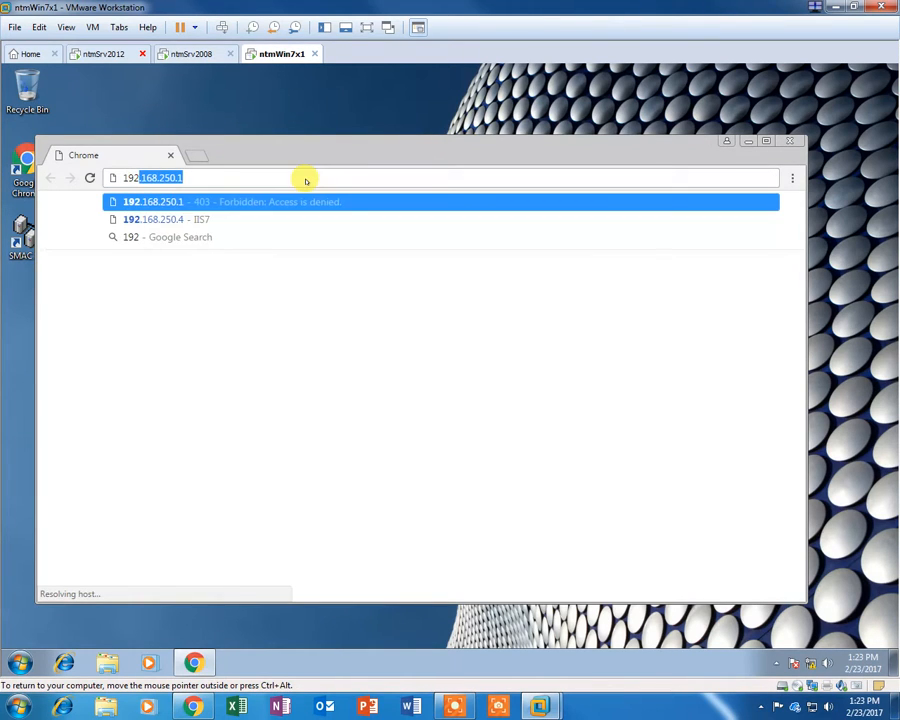
{"action": "type", "text": ".250"}
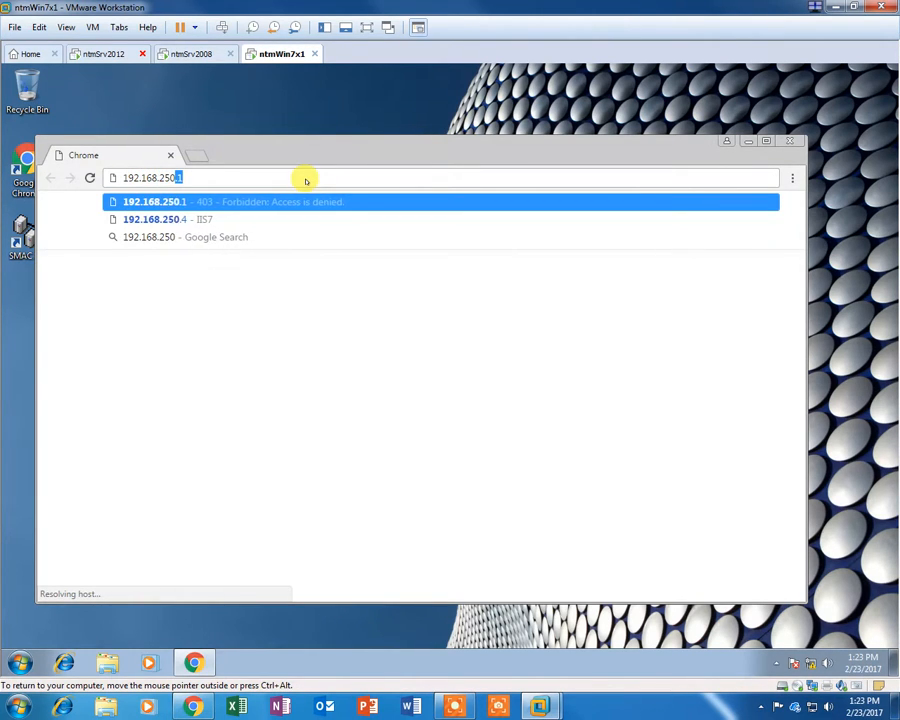
{"action": "key", "text": "Return"}
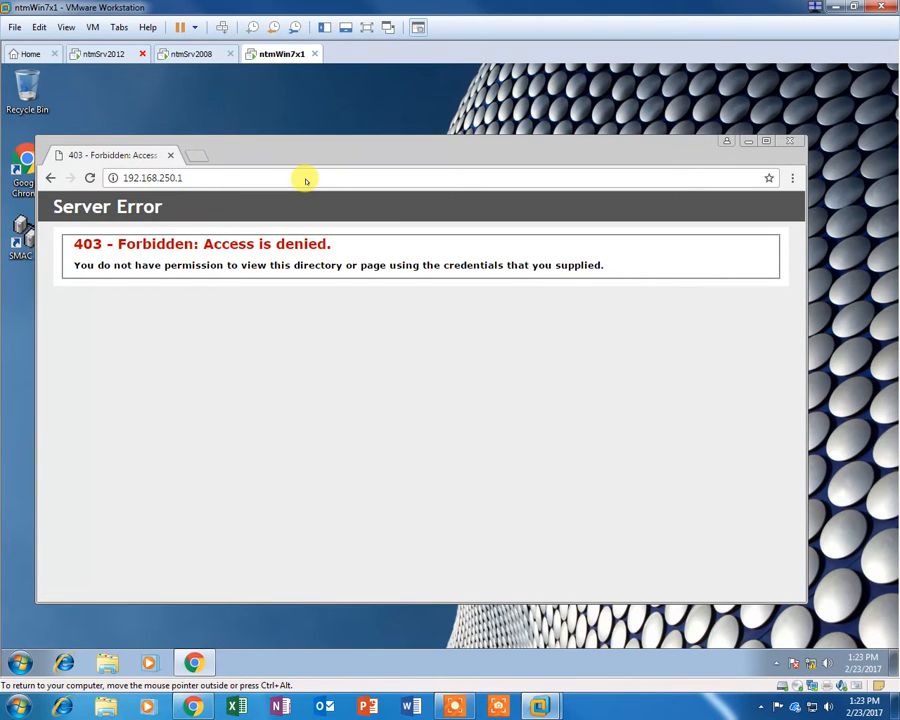
Change the last part of the IP address to .4 and reload the homepage from 192.168.250.4.
{"action": "left_click", "coordinate": [288, 170]}
{"action": "left_click", "coordinate": [288, 170]}
{"action": "key", "text": "BackSpace"}
{"action": "key", "text": "BackSpace"}
{"action": "type", "text": ".4"}
{"action": "key", "text": "Return"}
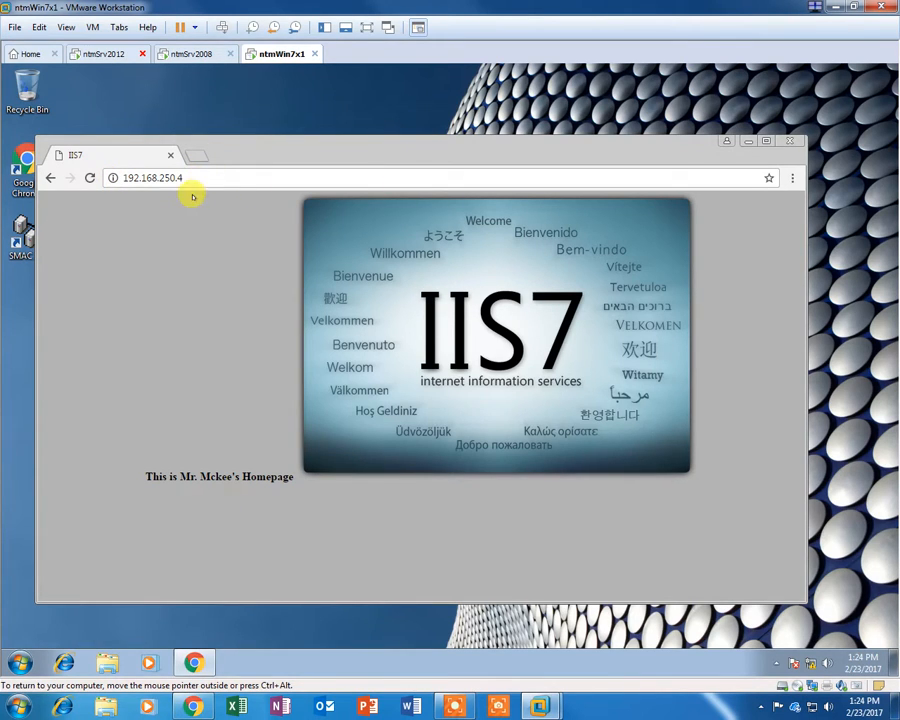
Check the server's name on the ntmSrv2008 machine and browse to ntmsrv2008/ from ntmWin7x1 in place of the IP address.
{"action": "left_click", "coordinate": [187, 174]}
{"action": "left_click", "coordinate": [190, 177]}
{"action": "left_click", "coordinate": [193, 177]}
{"action": "left_click", "coordinate": [190, 54]}
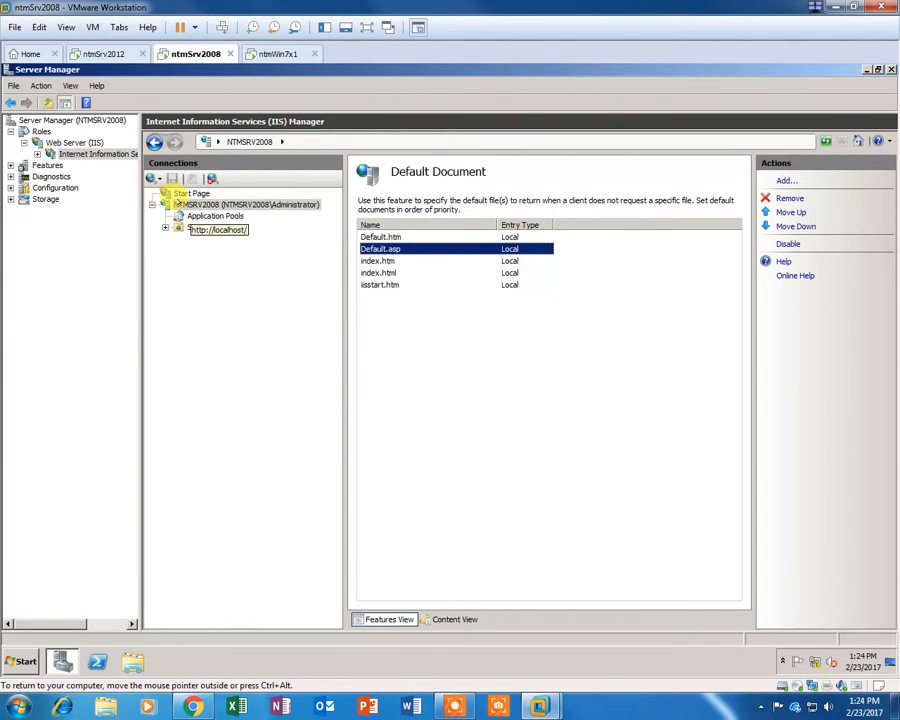
{"action": "left_click", "coordinate": [262, 54]}
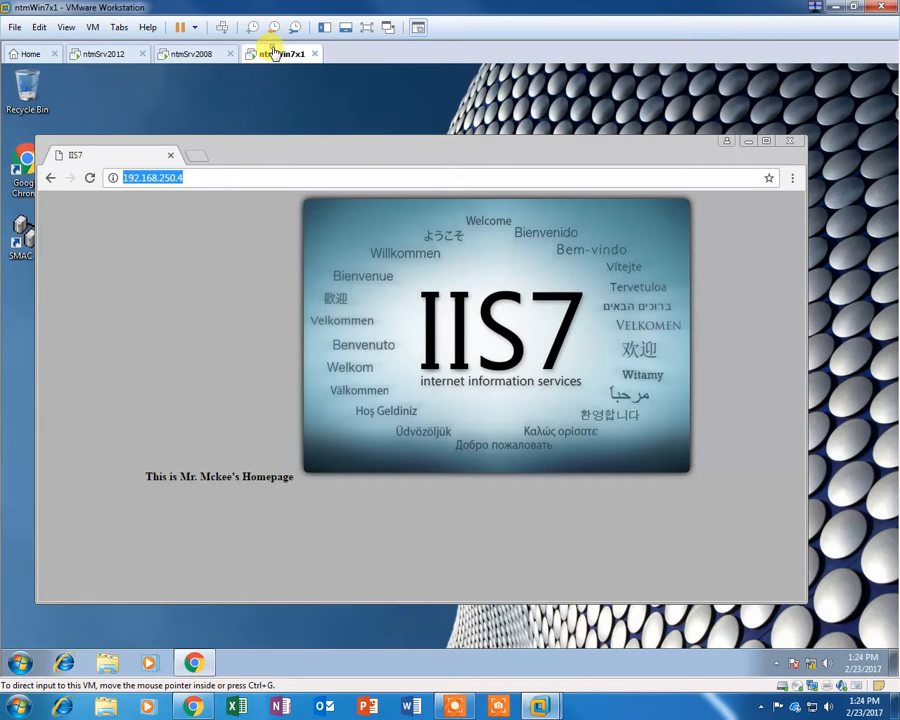
{"action": "type", "text": "ntmsrv2008"}
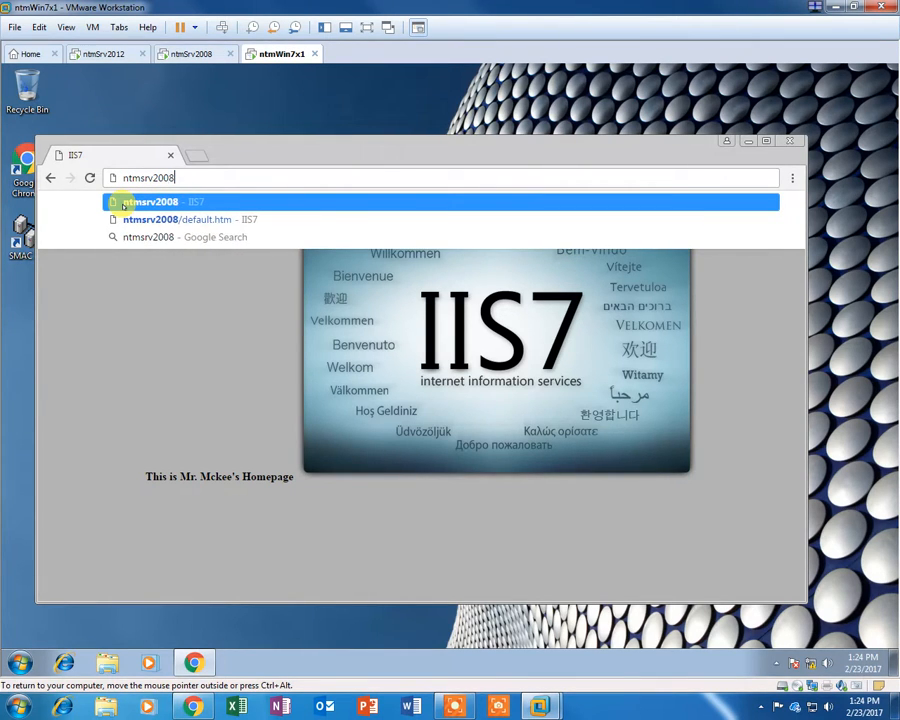
{"action": "type", "text": "/"}
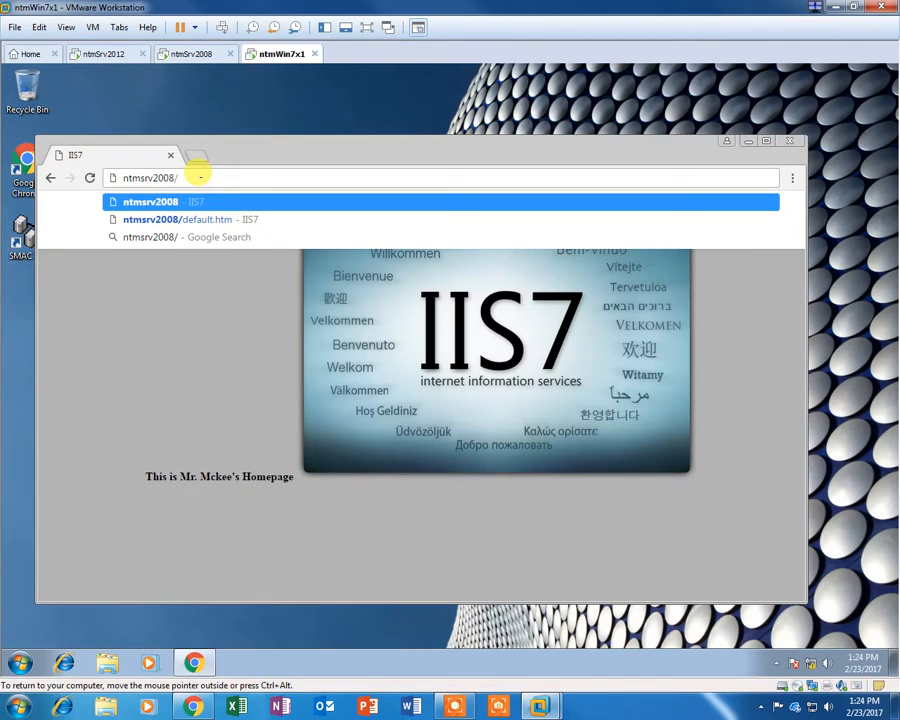
{"action": "key", "text": "Return"}
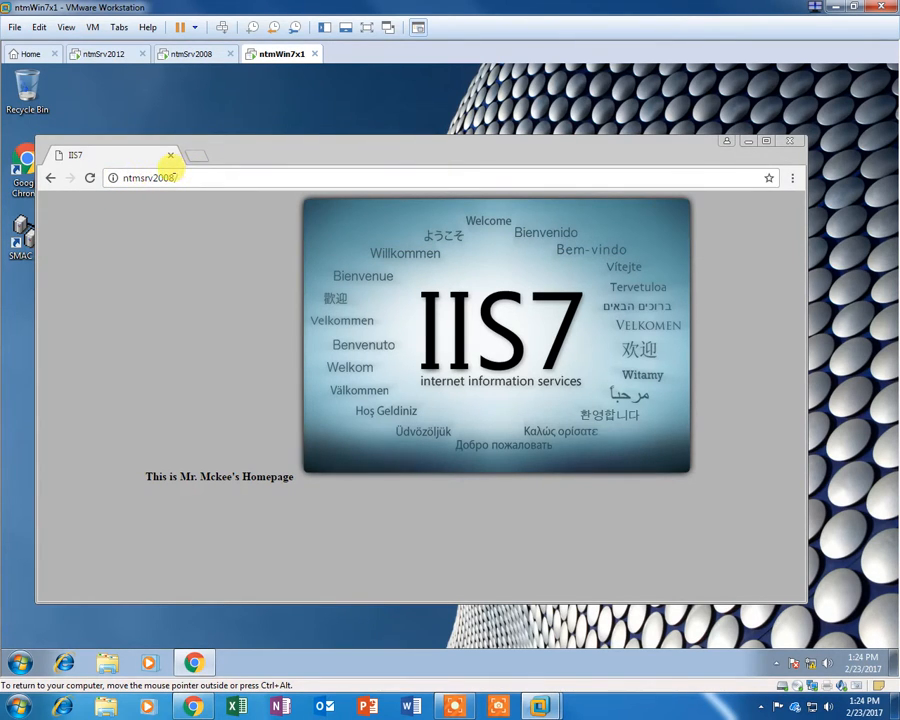
Switch to the ntmSrv2008 machine and select Default.htm in the IIS Default Document list to check its priority.
{"action": "left_click", "coordinate": [200, 180]}
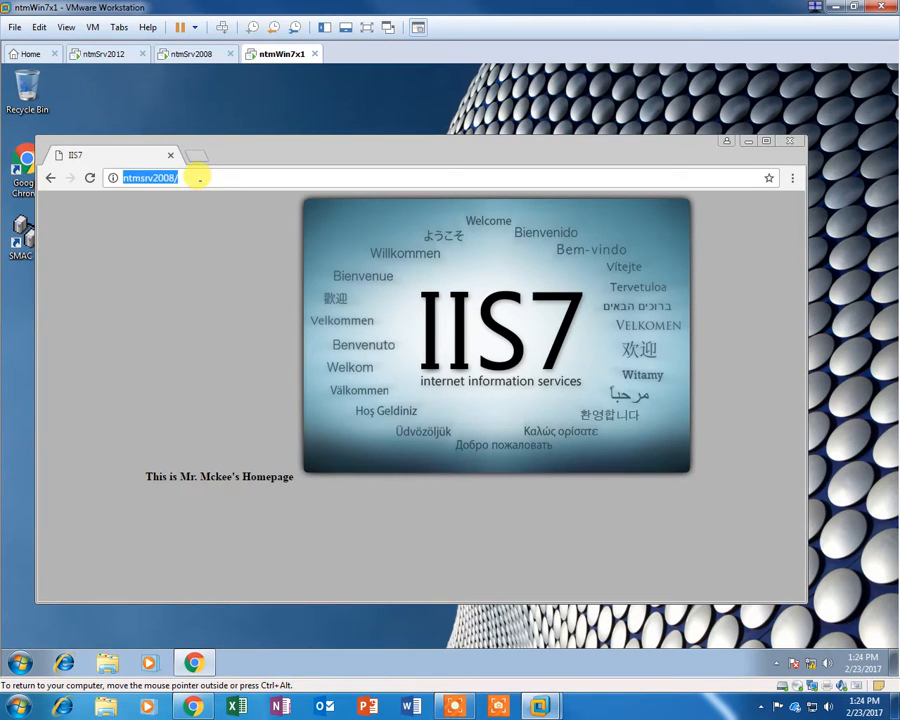
{"action": "left_click", "coordinate": [200, 178]}
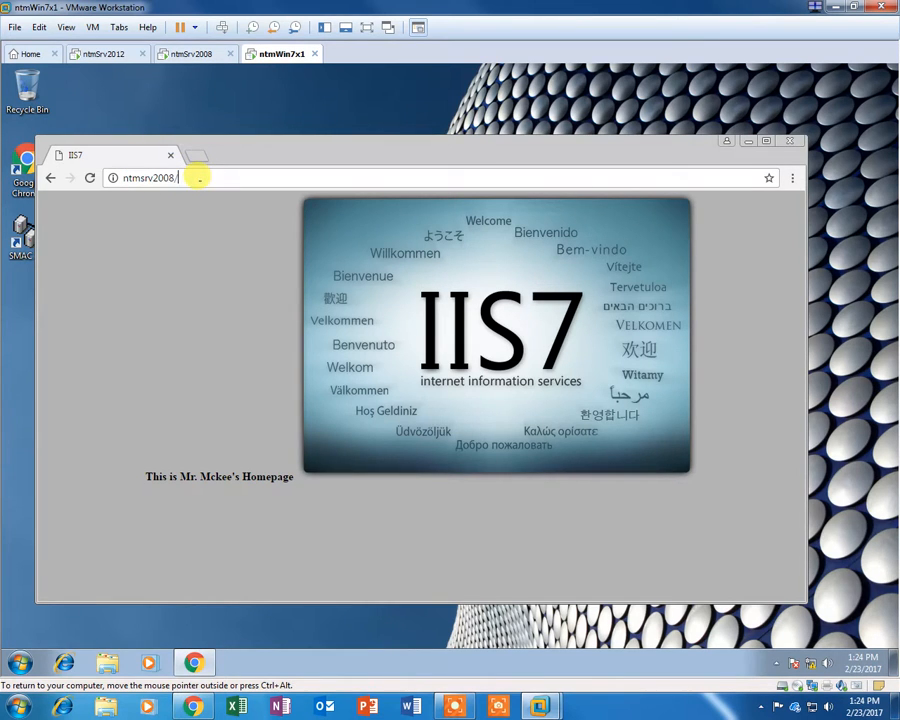
{"action": "left_click", "coordinate": [196, 54]}
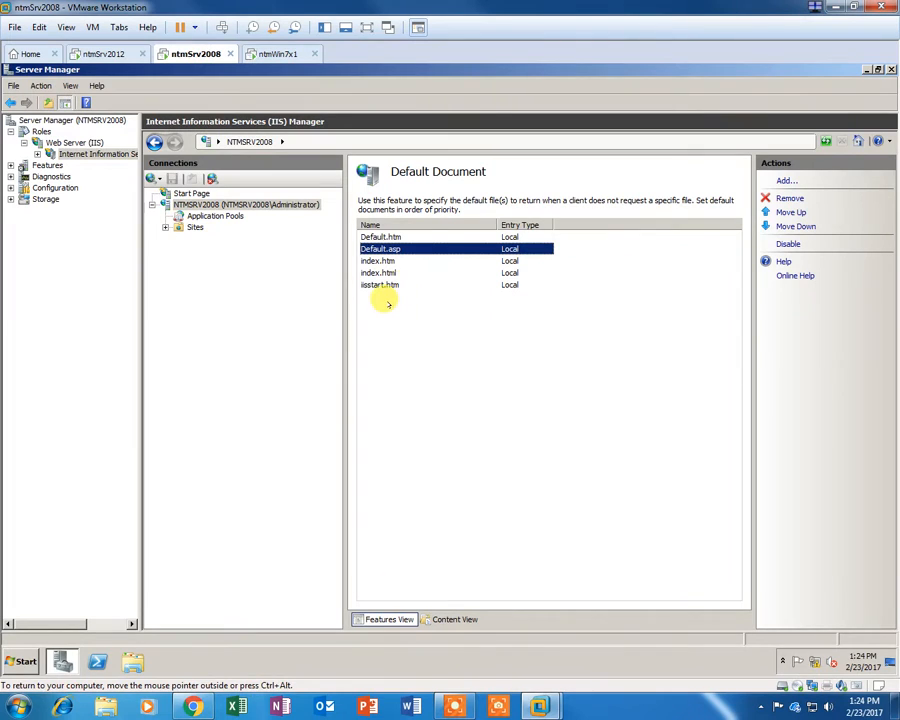
{"action": "left_click", "coordinate": [368, 237]}
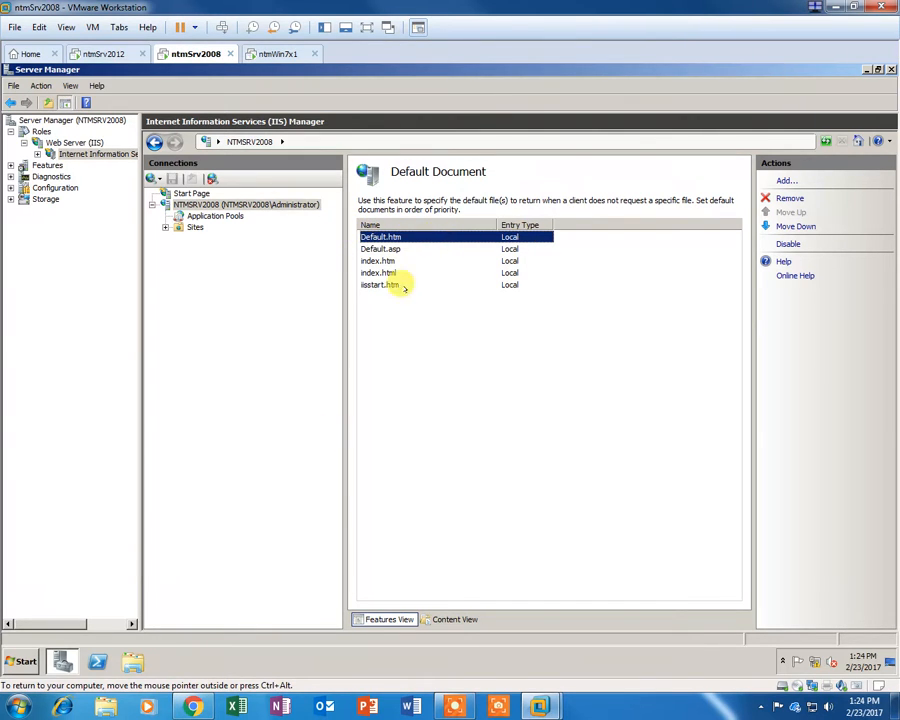
Open the C:\inetpub\wwwroot folder in Windows Explorer on the server.
{"action": "left_click", "coordinate": [131, 660]}
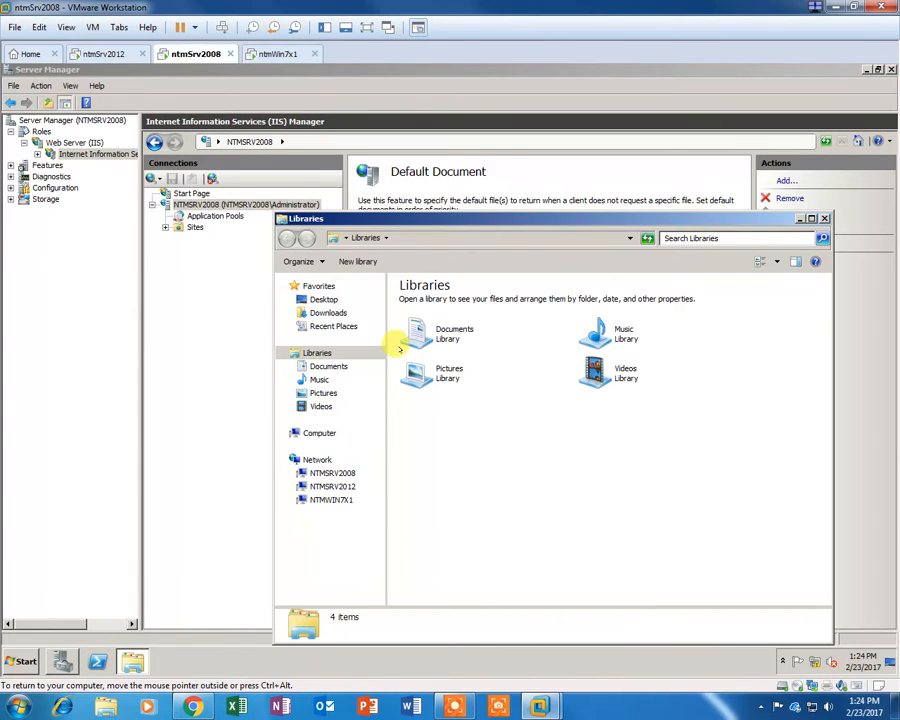
{"action": "left_click", "coordinate": [298, 431]}
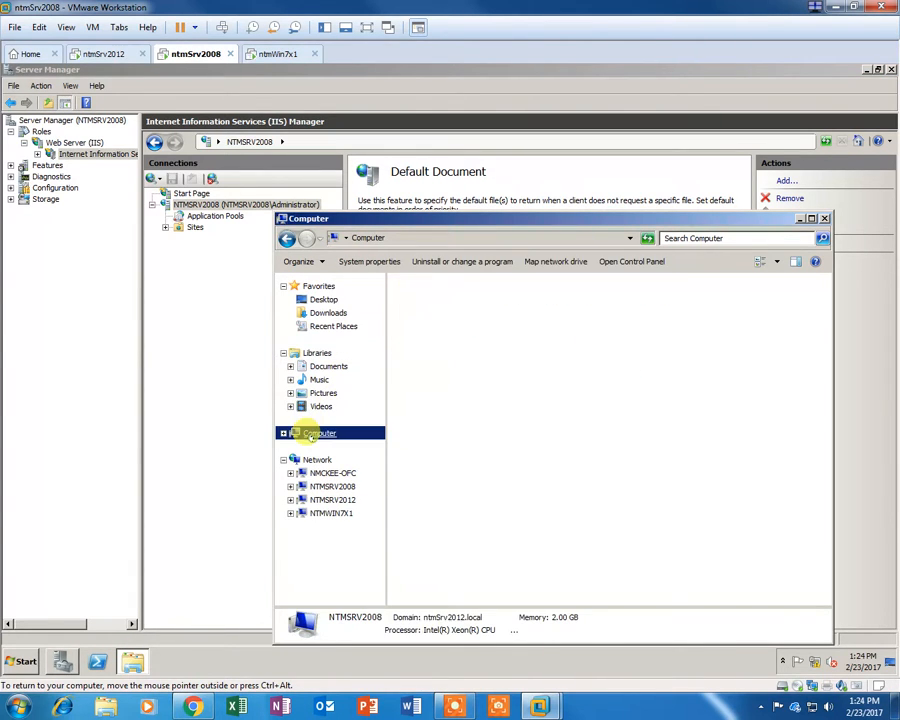
{"action": "left_click", "coordinate": [478, 300]}
{"action": "double_click", "coordinate": [478, 300]}
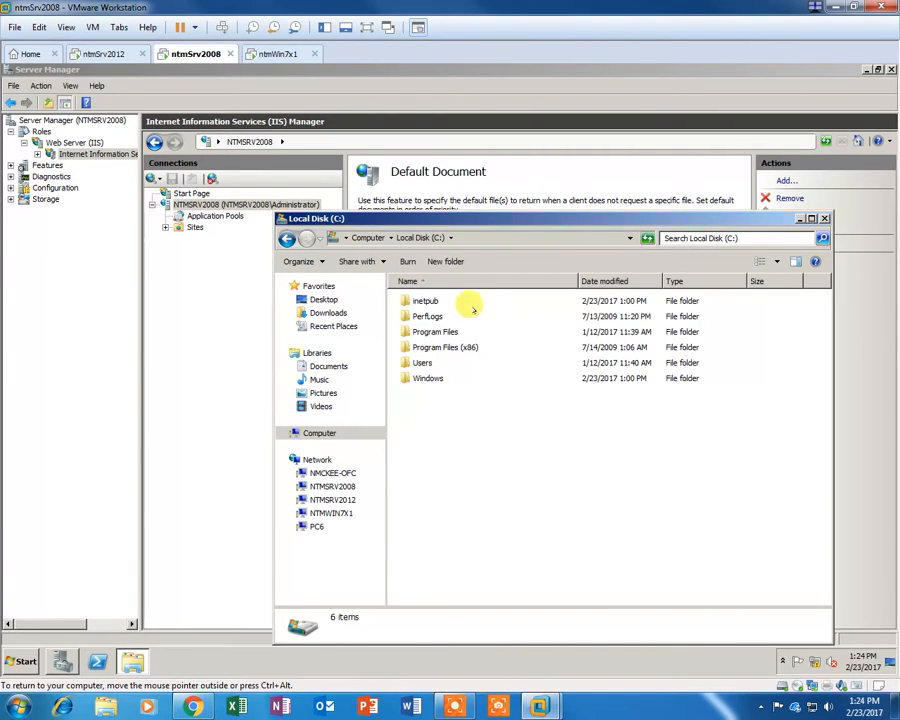
{"action": "double_click", "coordinate": [422, 298]}
{"action": "double_click", "coordinate": [428, 363]}
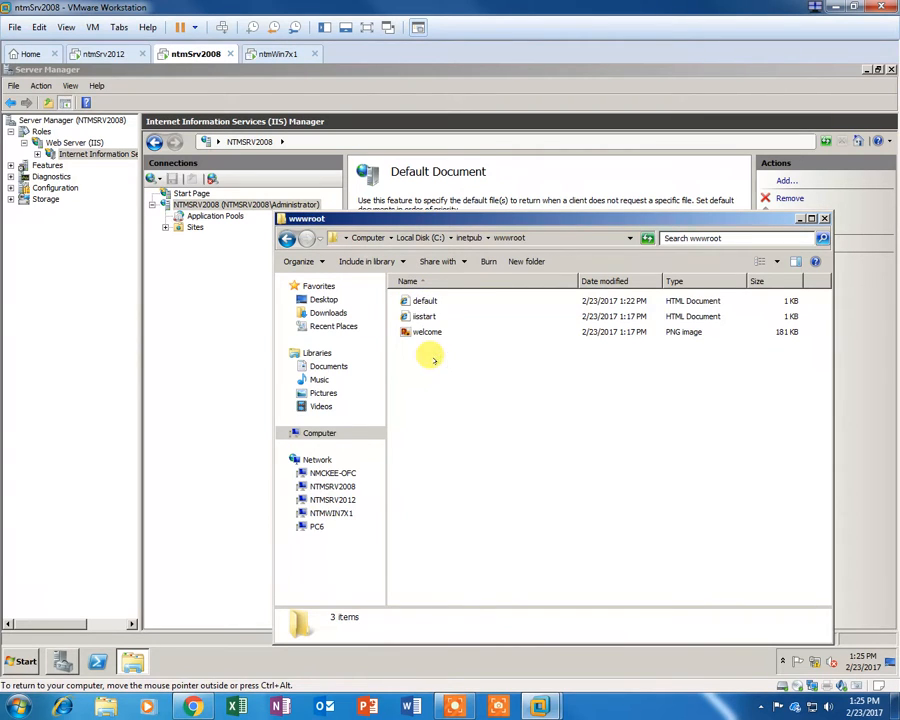
Compare the default and iisstart files in wwwroot with the Default Document order, and close the folder window.
{"action": "left_click", "coordinate": [423, 300]}
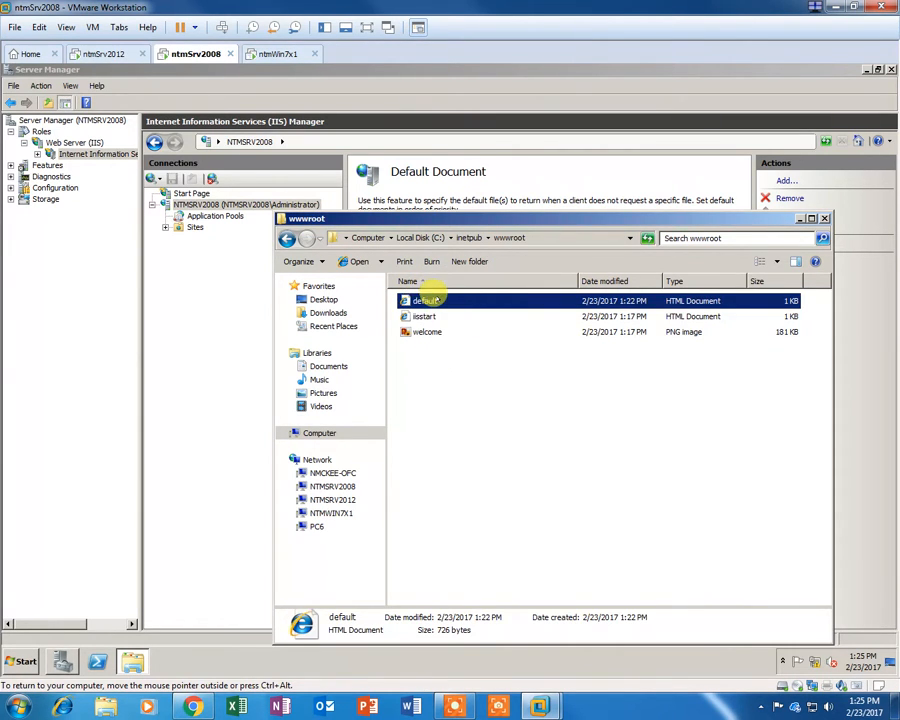
{"action": "left_click_drag", "start_coordinate": [473, 218], "coordinate": [258, 218]}
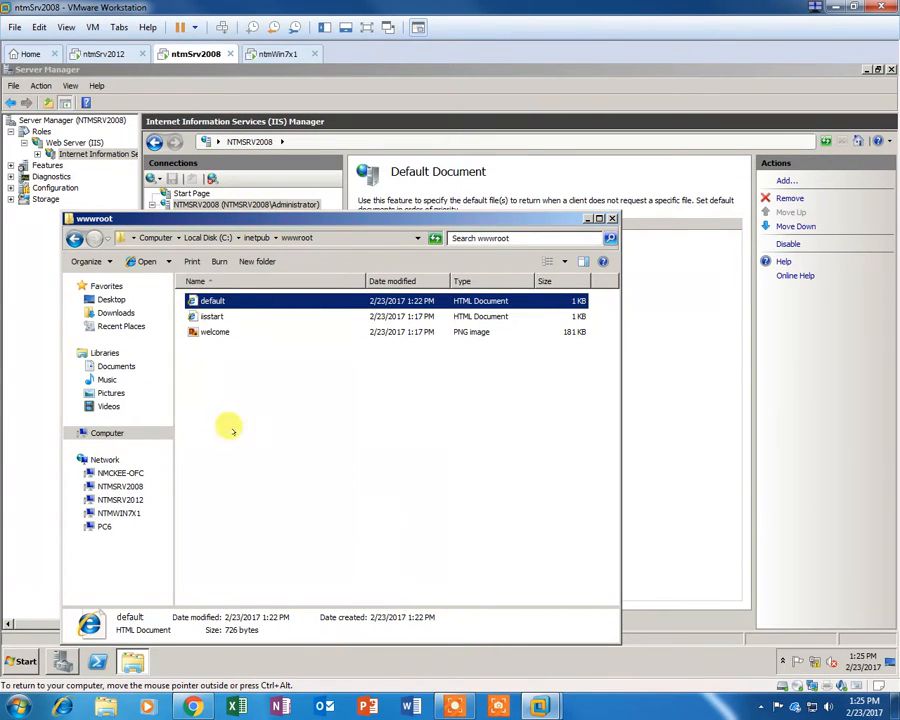
{"action": "left_click", "coordinate": [196, 316]}
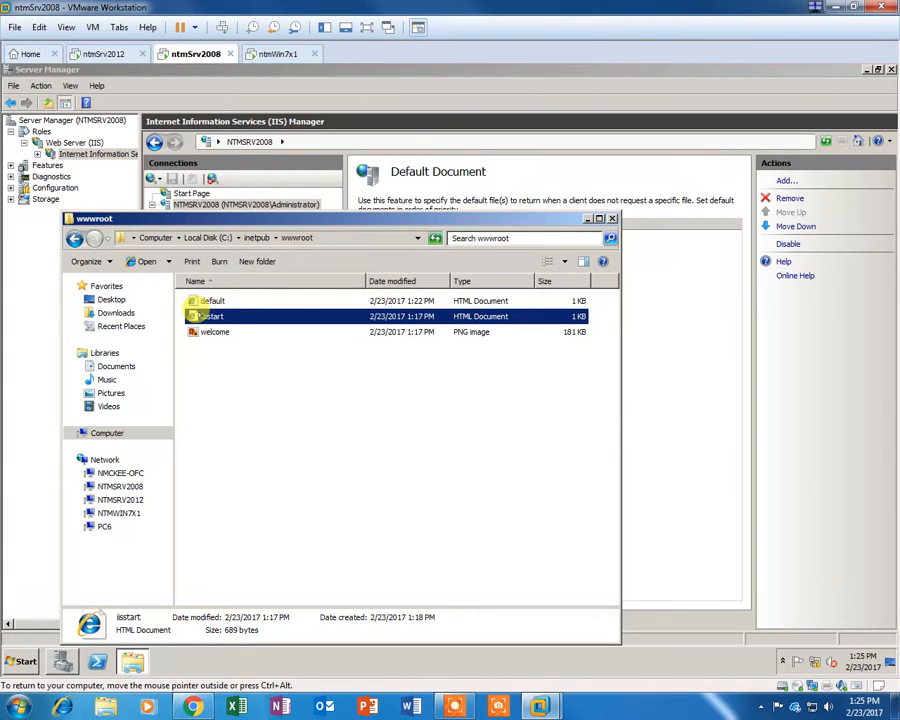
{"action": "left_click_drag", "start_coordinate": [321, 218], "coordinate": [347, 316]}
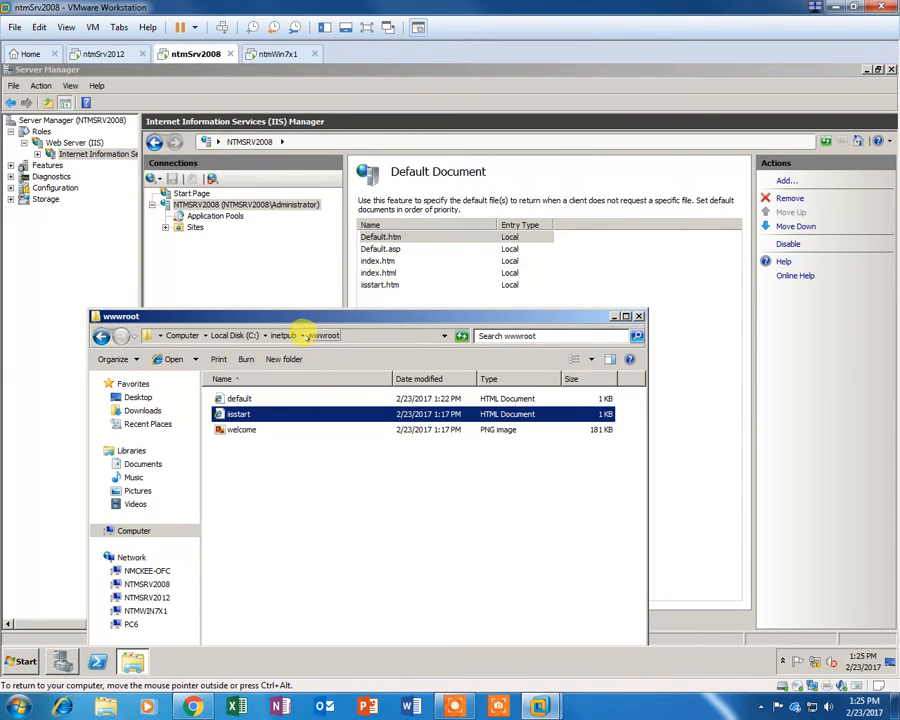
{"action": "left_click_drag", "start_coordinate": [415, 317], "coordinate": [374, 235]}
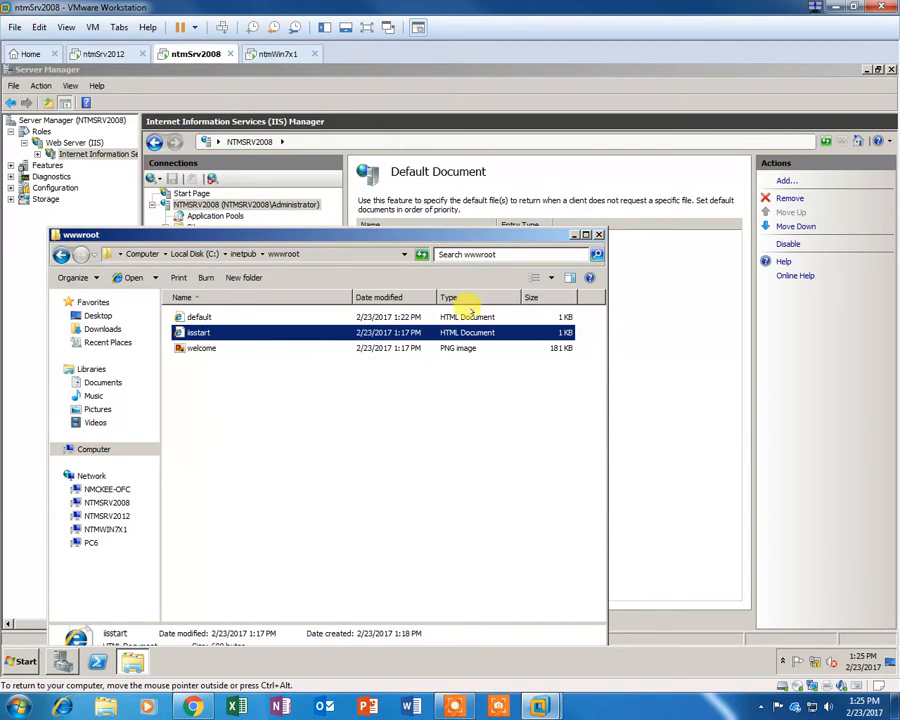
{"action": "left_click", "coordinate": [597, 234]}
Return to the ntmWin7x1 machine, examine the custom heading on the ntmsrv2008/ homepage, and move the browser window higher.
{"action": "left_click", "coordinate": [285, 55]}
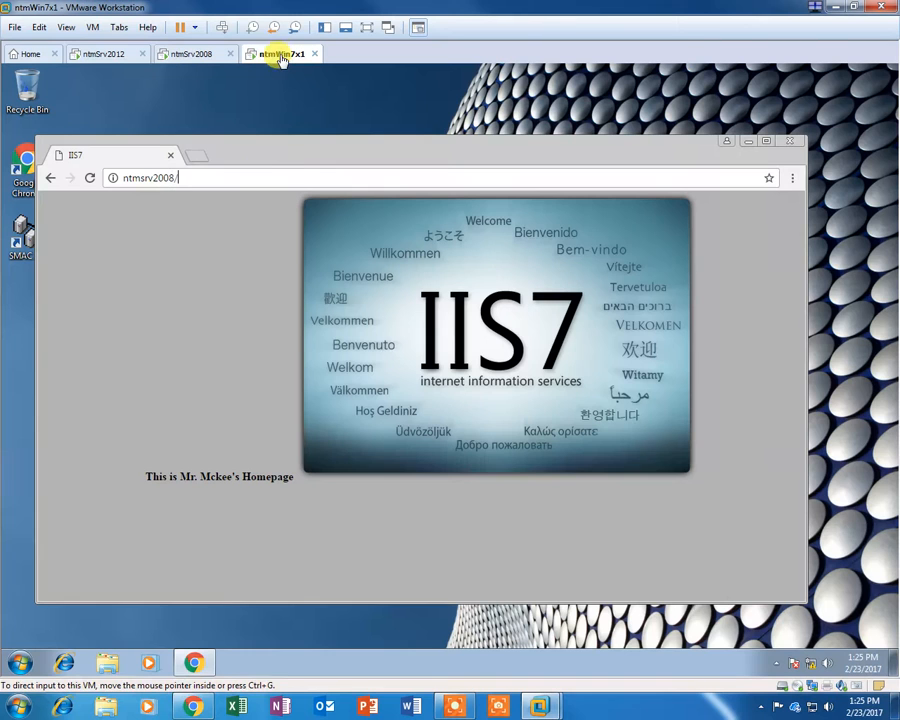
{"action": "left_click_drag", "start_coordinate": [137, 474], "coordinate": [305, 481]}
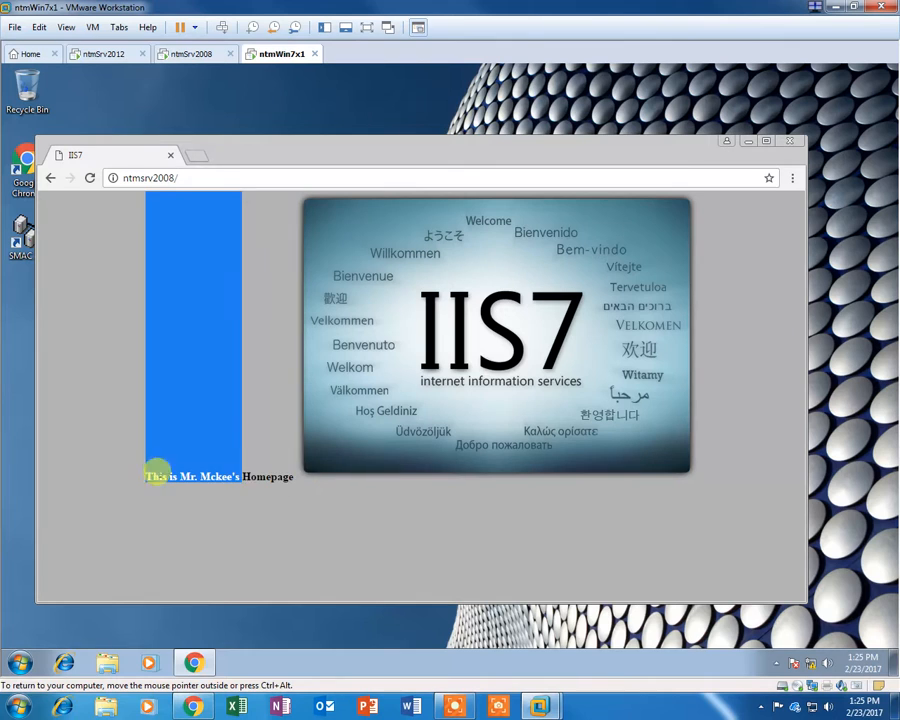
{"action": "left_click", "coordinate": [286, 515]}
{"action": "left_click_drag", "start_coordinate": [139, 476], "coordinate": [296, 494]}
{"action": "left_click", "coordinate": [312, 496]}
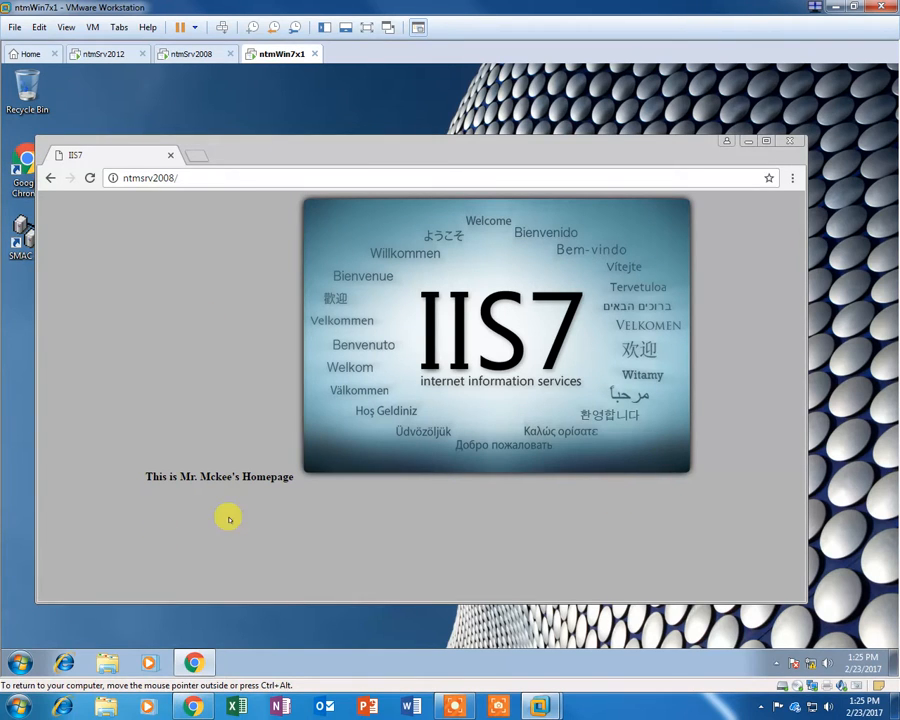
{"action": "left_click_drag", "start_coordinate": [372, 161], "coordinate": [383, 106]}
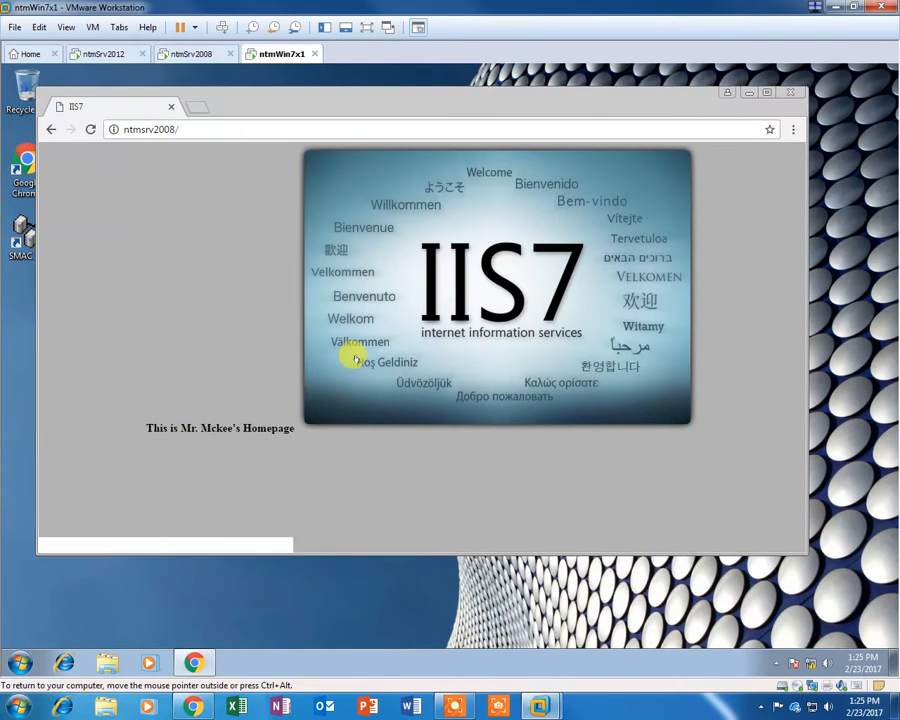
Search for Word on the host computer, create a blank document, and place its restored window lower over the virtual machine.
{"action": "left_click", "coordinate": [17, 708]}
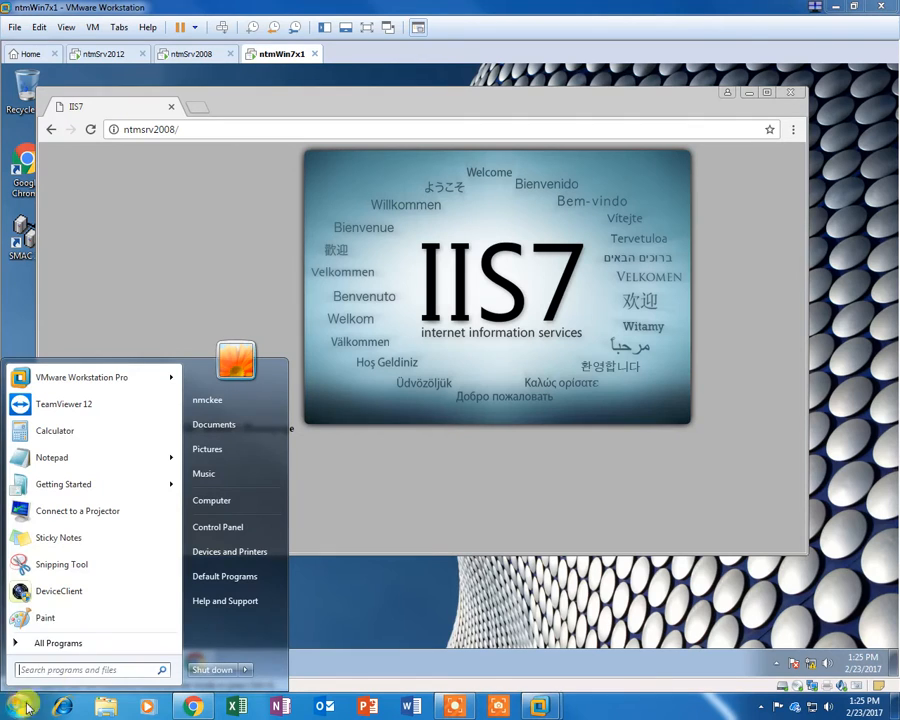
{"action": "left_click", "coordinate": [91, 645]}
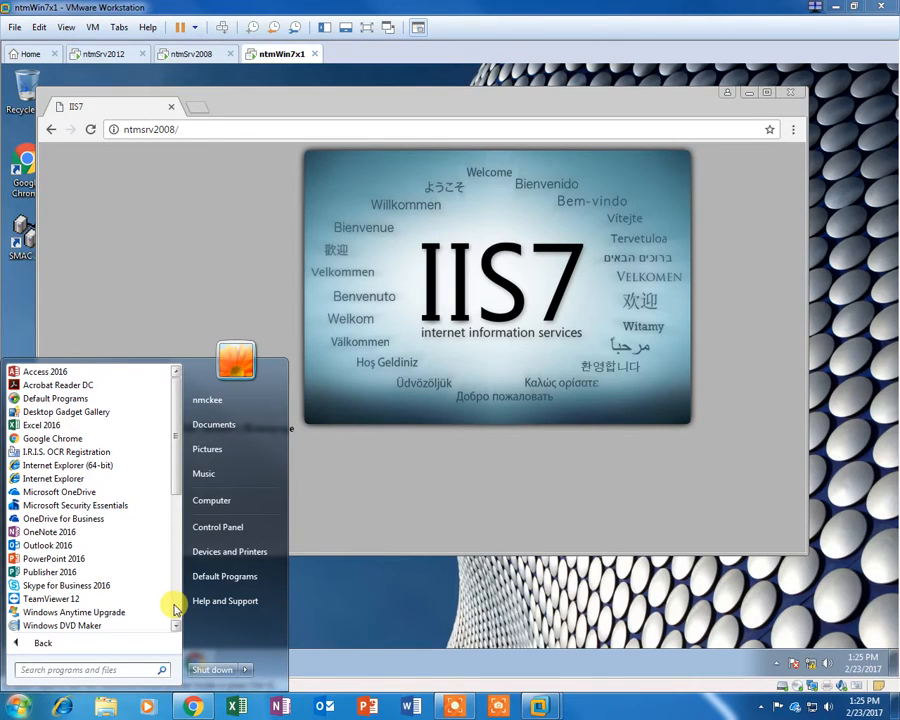
{"action": "left_click", "coordinate": [114, 668]}
{"action": "type", "text": "wor"}
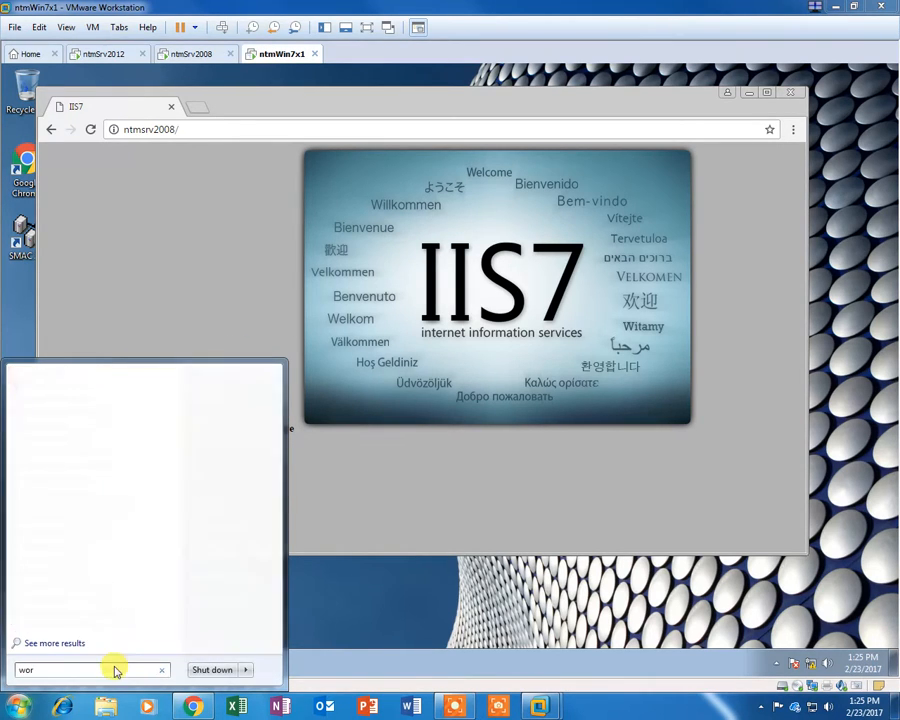
{"action": "type", "text": "d"}
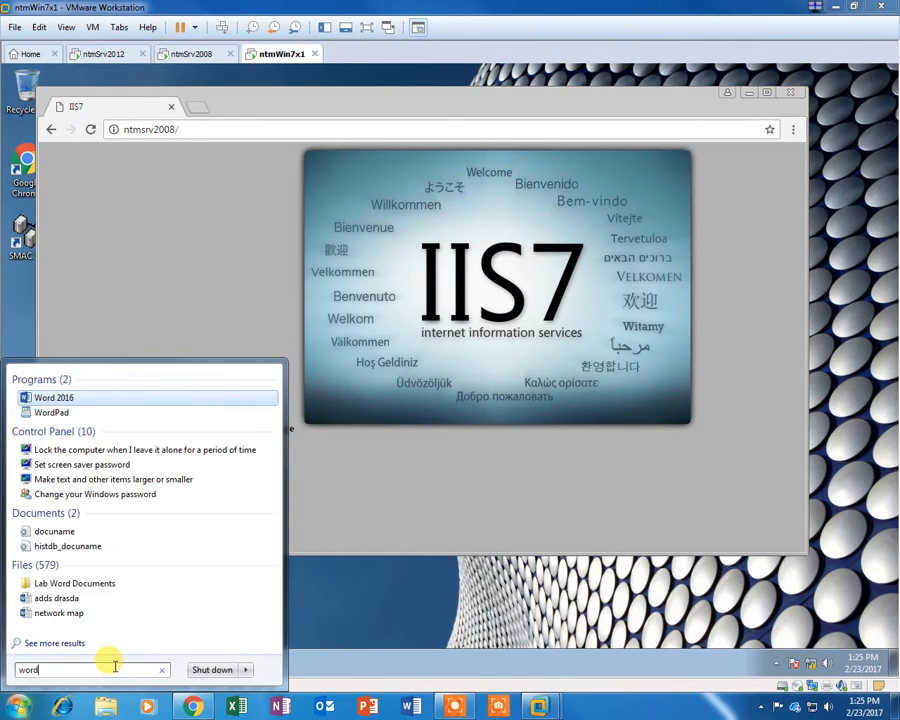
{"action": "key", "text": "Return"}
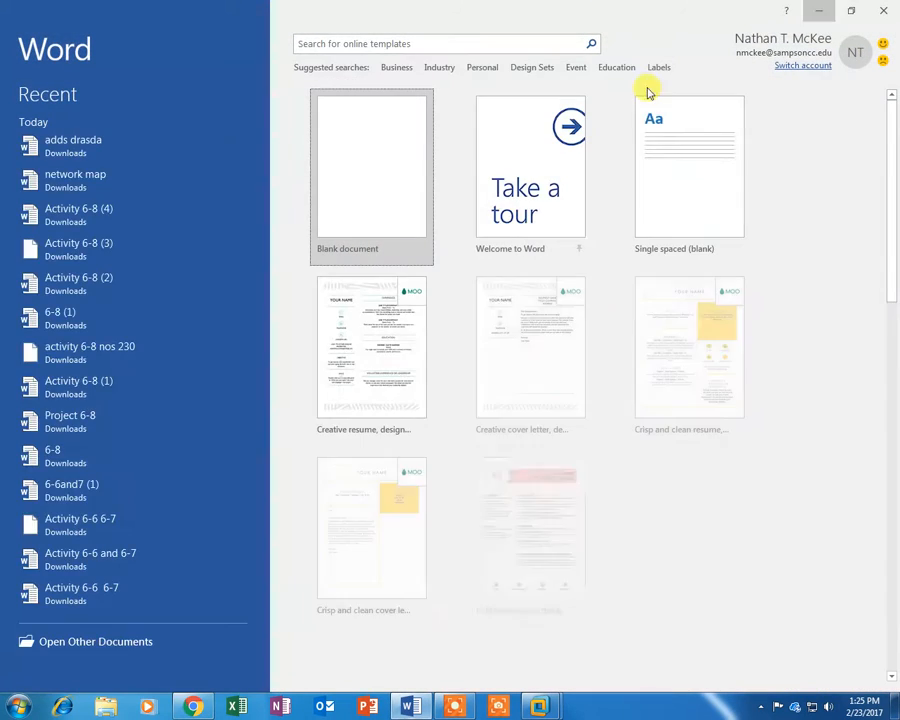
{"action": "left_click", "coordinate": [363, 137]}
{"action": "left_click", "coordinate": [851, 10]}
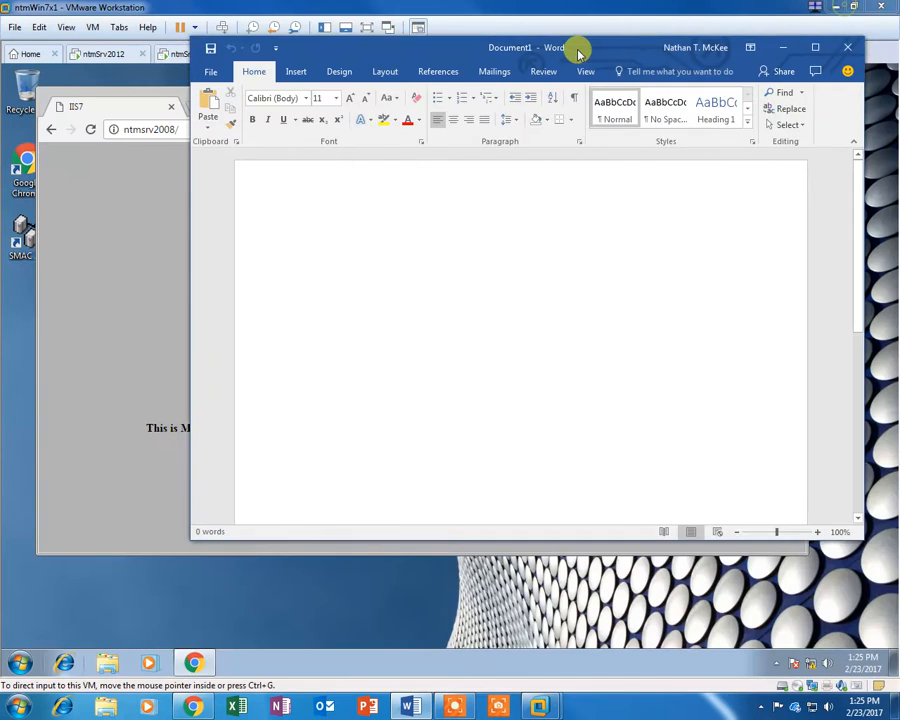
{"action": "left_click_drag", "start_coordinate": [578, 52], "coordinate": [610, 268]}
Save the blank document to the Sampson Community College OneDrive as IISSetup2-23-17, and bring the VMware window forward.
{"action": "left_click", "coordinate": [246, 295]}
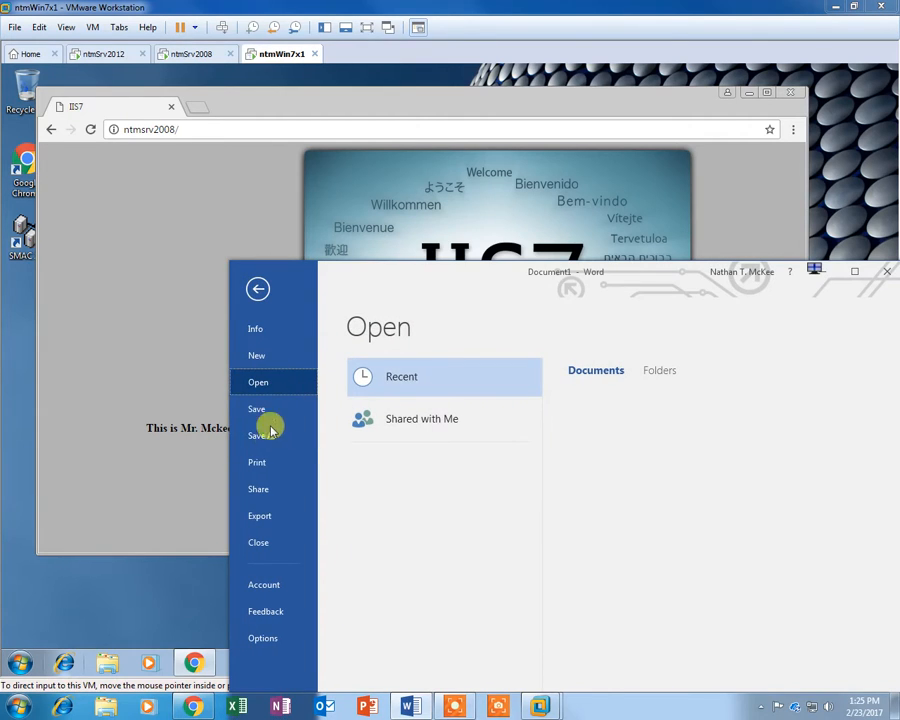
{"action": "left_click", "coordinate": [271, 430]}
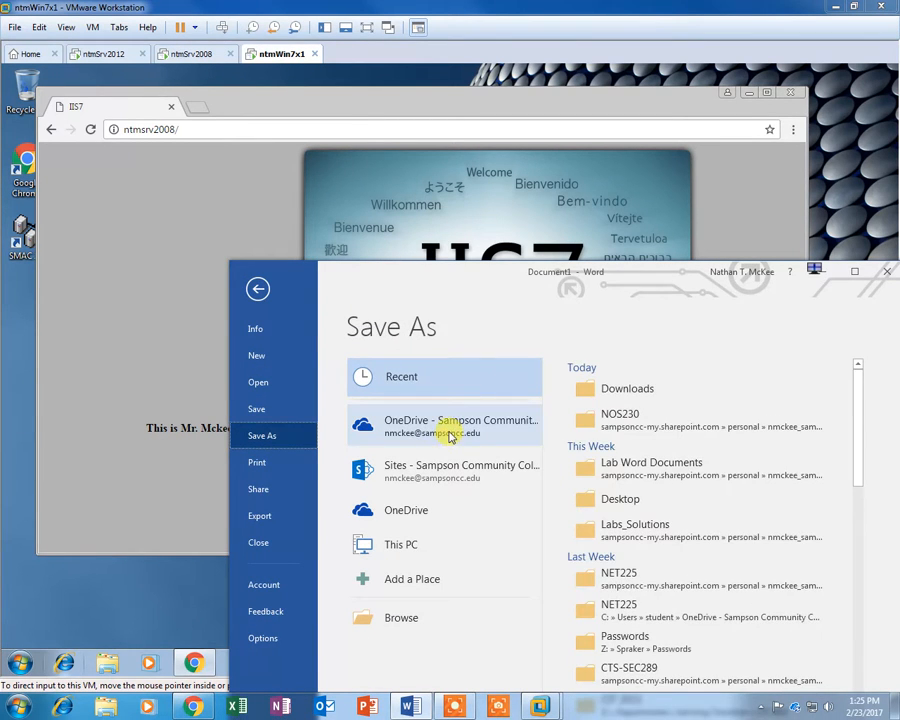
{"action": "left_click", "coordinate": [450, 436]}
{"action": "double_click", "coordinate": [538, 273]}
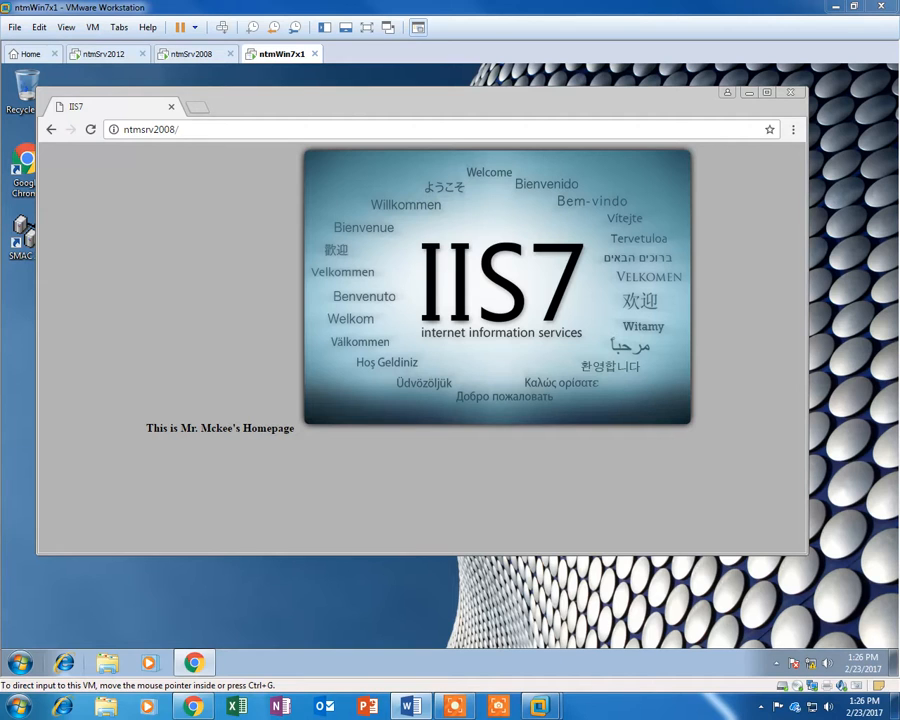
{"action": "left_click_drag", "start_coordinate": [899, 206], "coordinate": [498, 154]}
{"action": "left_click", "coordinate": [544, 6]}
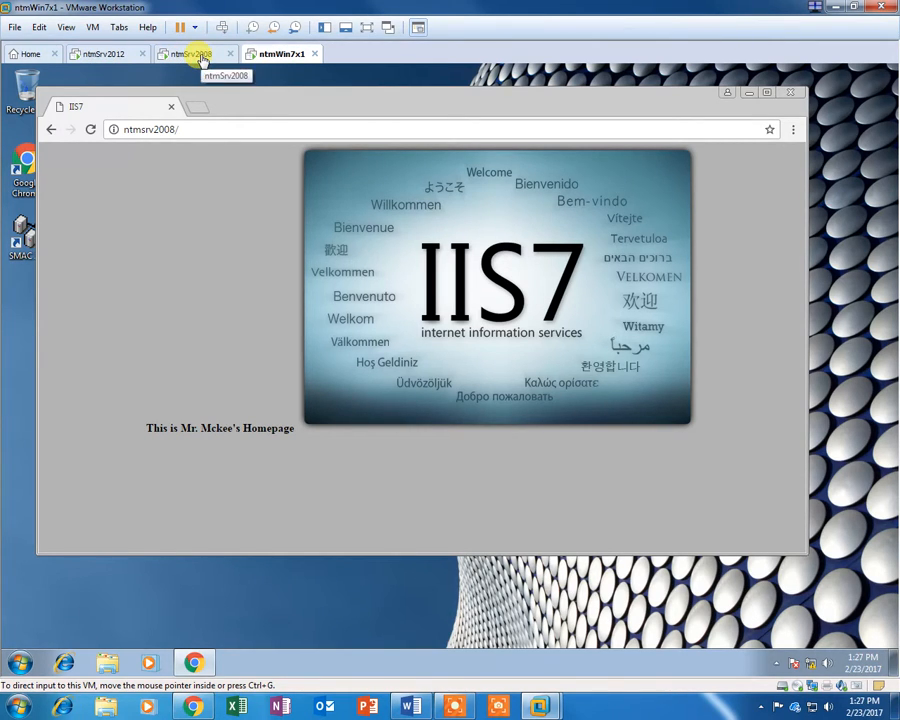
Capture the ntmWin7x1 machine's screen showing the homepage and paste the screenshot into the IISSetup2-23-17 Word document.
{"action": "left_click", "coordinate": [271, 62]}
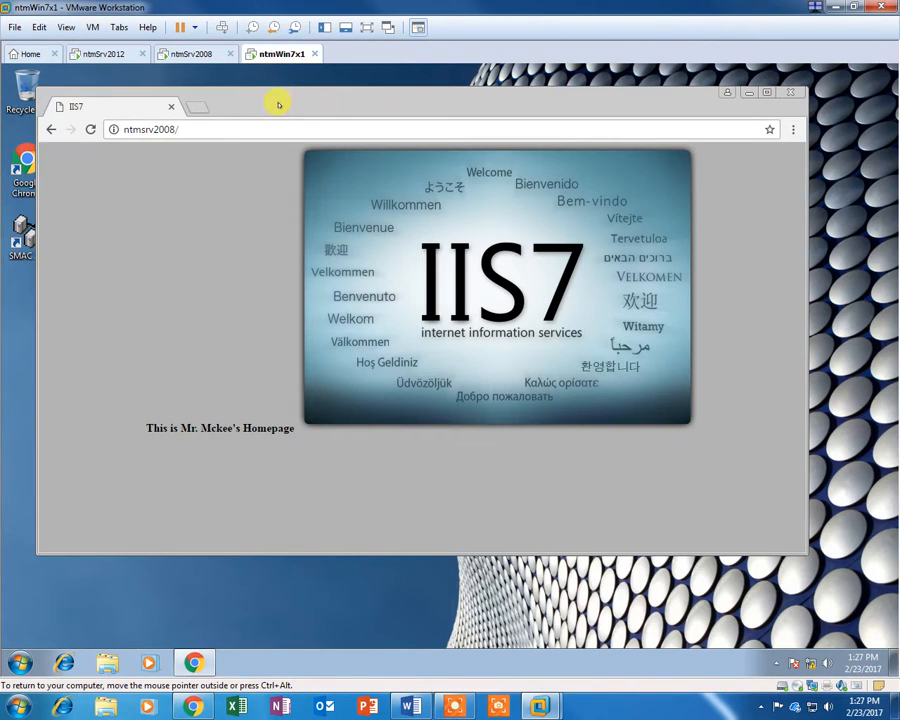
{"action": "key", "text": "ctrl+alt+Insert"}
{"action": "left_click", "coordinate": [450, 503]}
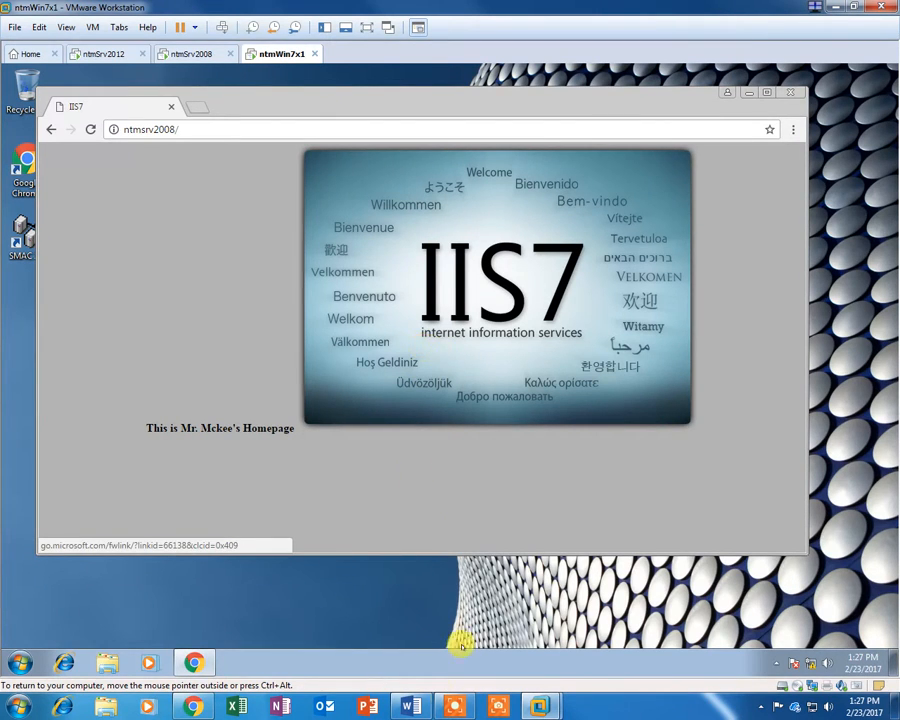
{"action": "left_click", "coordinate": [410, 706]}
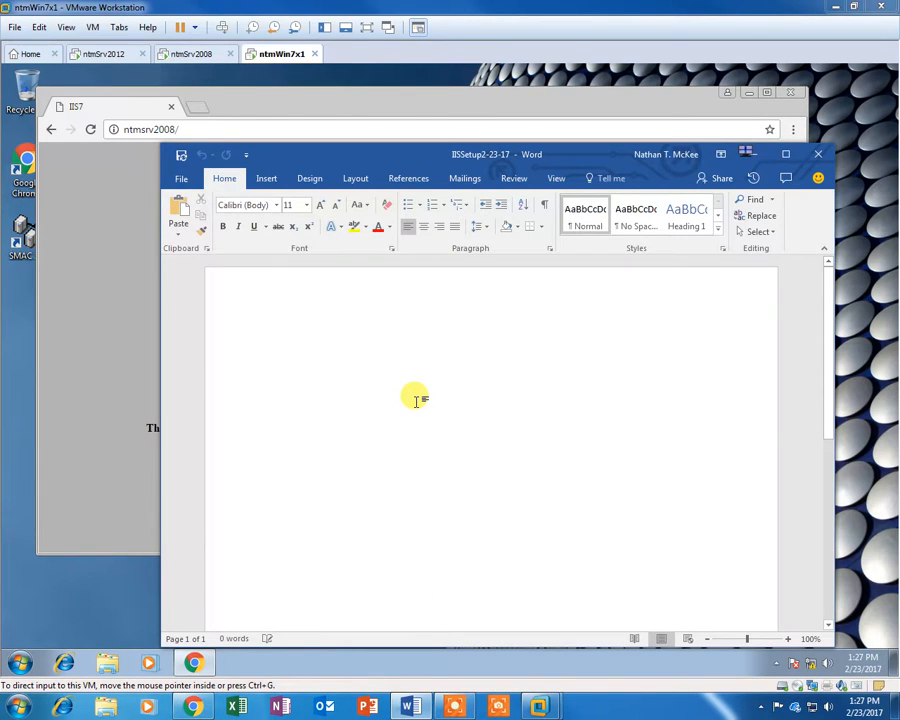
{"action": "key", "text": "ctrl+v"}
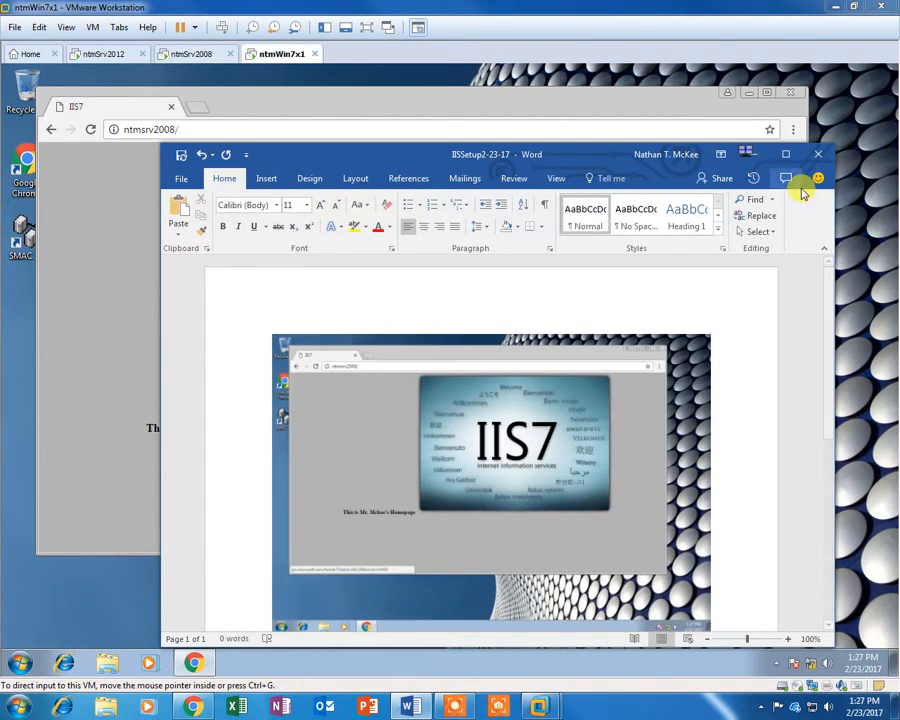
Delete the pasted virtual machine screenshot from the document.
{"action": "left_click_drag", "start_coordinate": [546, 153], "coordinate": [500, 166]}
{"action": "left_click", "coordinate": [465, 445]}
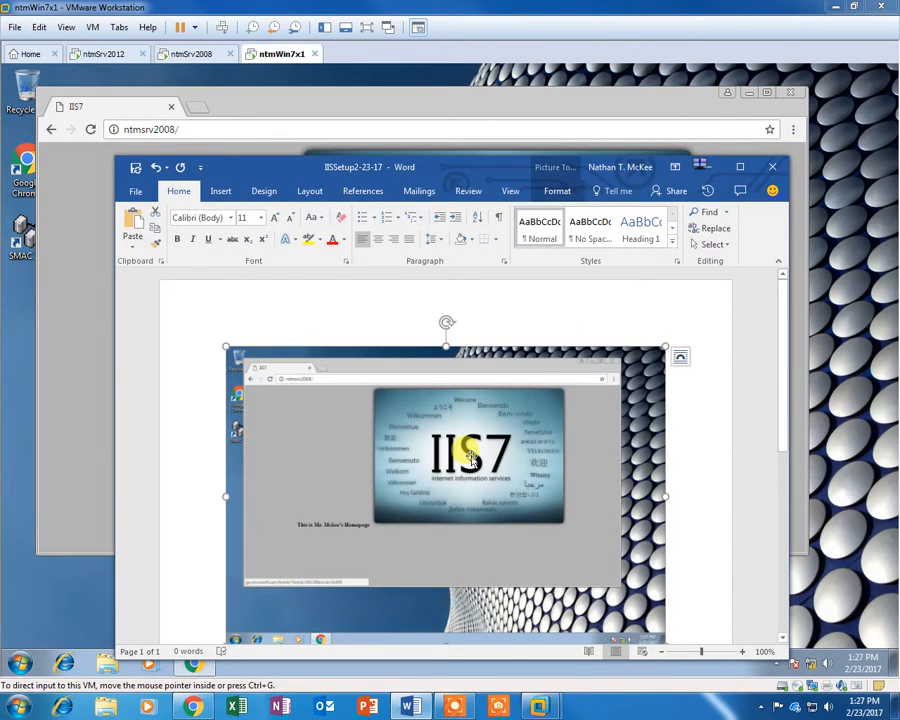
{"action": "key", "text": "Delete"}
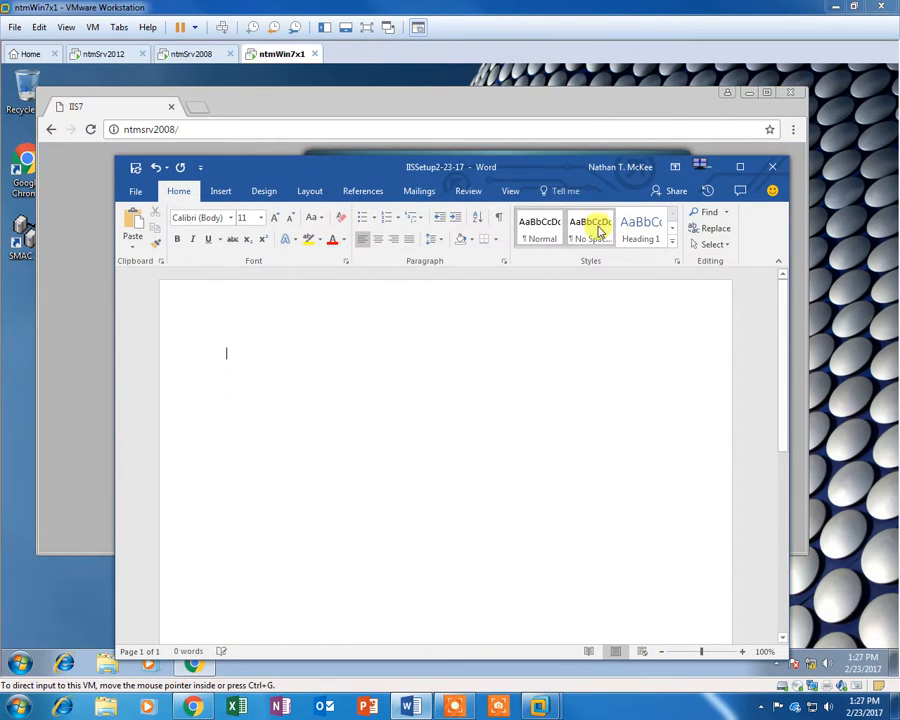
Capture the whole host desktop with the VMware window in front and paste the screenshot into the Word document.
{"action": "left_click", "coordinate": [637, 27]}
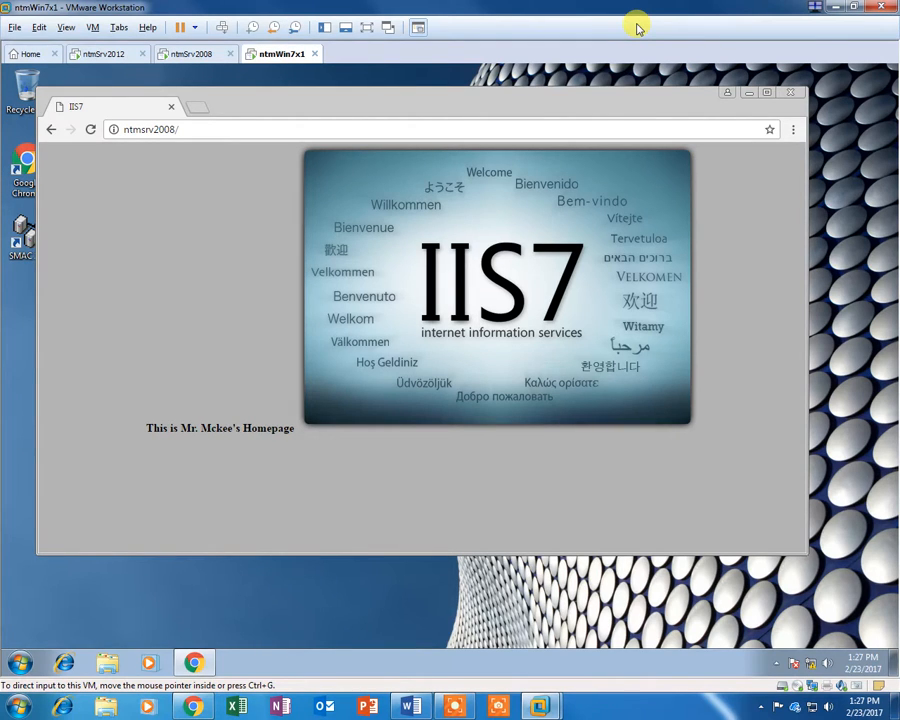
{"action": "left_click", "coordinate": [410, 705]}
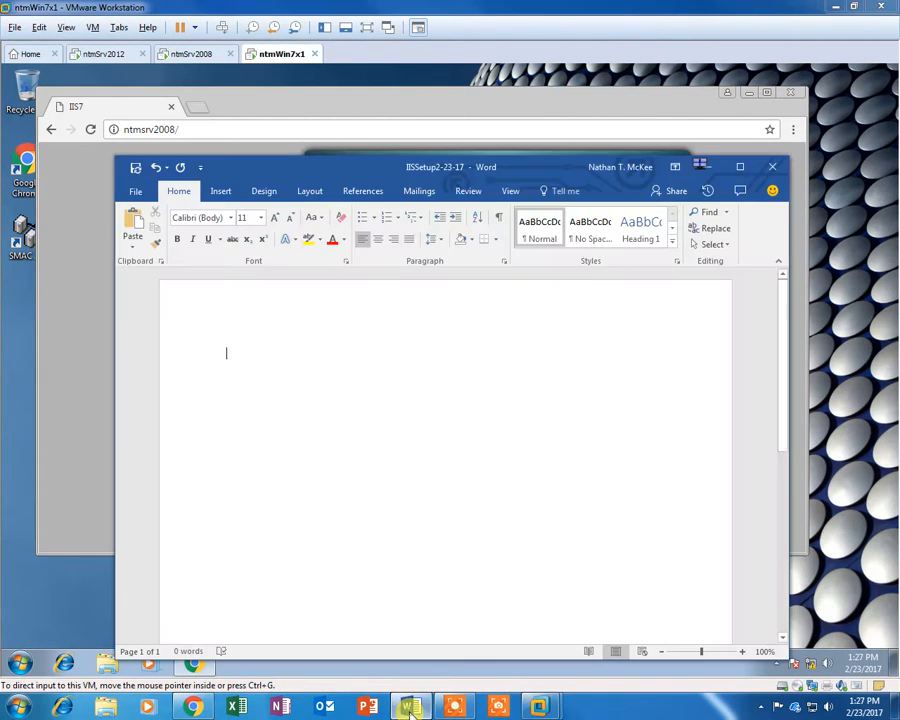
{"action": "key", "text": "ctrl+v"}
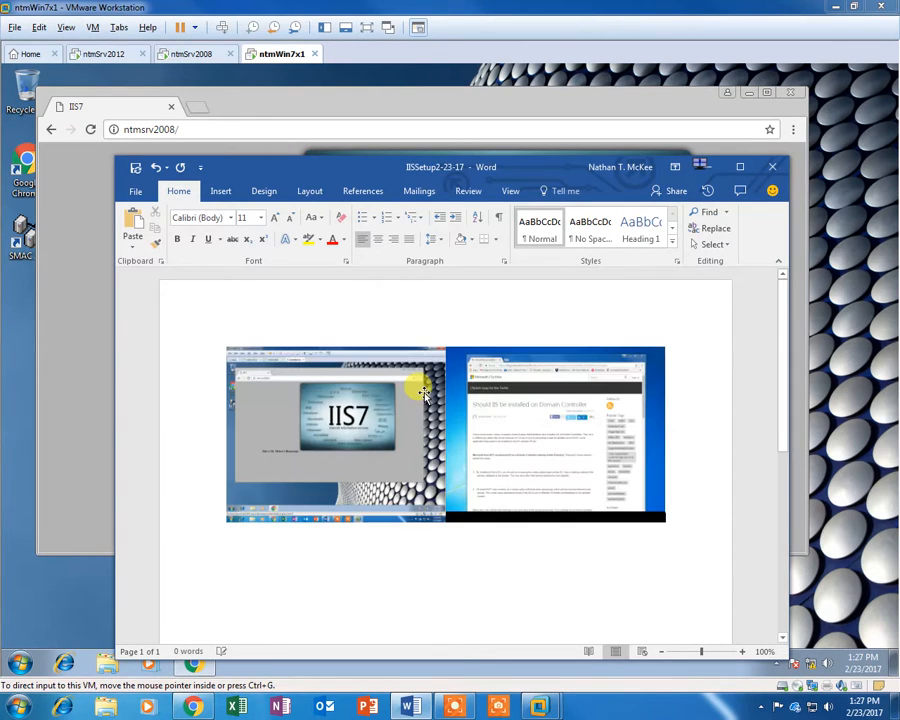
Crop the pasted screenshot to the half showing the VMware window, about 3.25" wide, and move it down one line.
{"action": "left_click", "coordinate": [474, 422]}
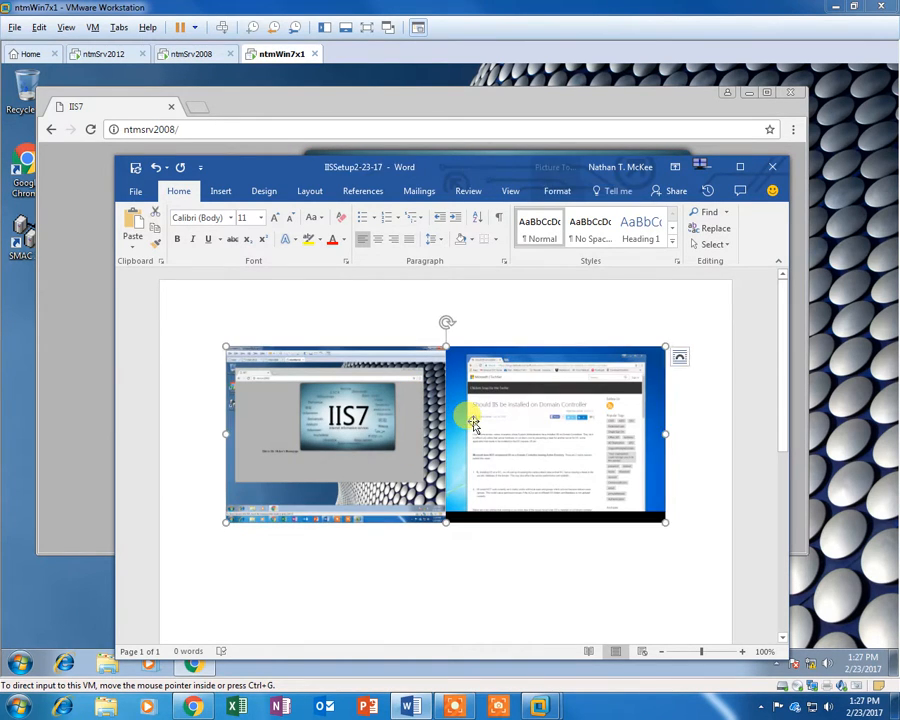
{"action": "left_click", "coordinate": [556, 191]}
{"action": "left_click", "coordinate": [556, 237]}
{"action": "left_click", "coordinate": [560, 256]}
{"action": "left_click_drag", "start_coordinate": [664, 434], "coordinate": [443, 434]}
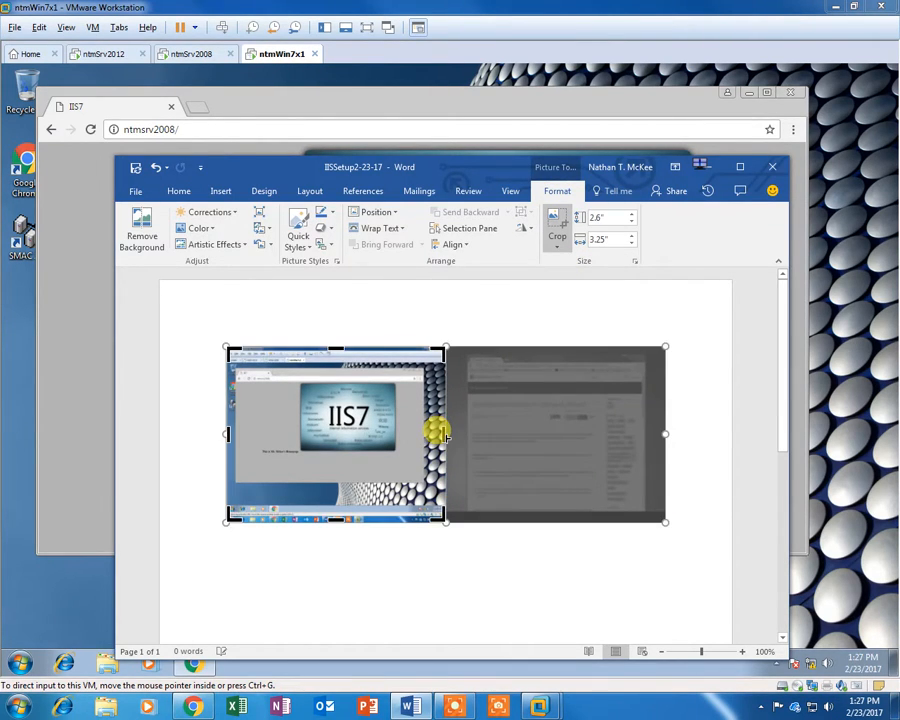
{"action": "key", "text": "Return"}
{"action": "left_click", "coordinate": [380, 448]}
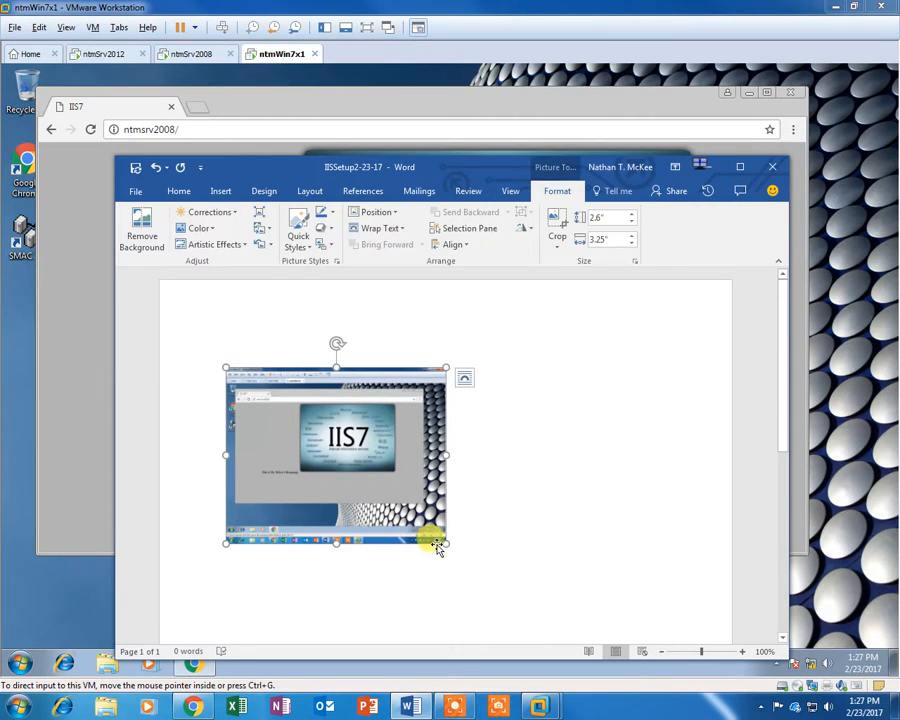